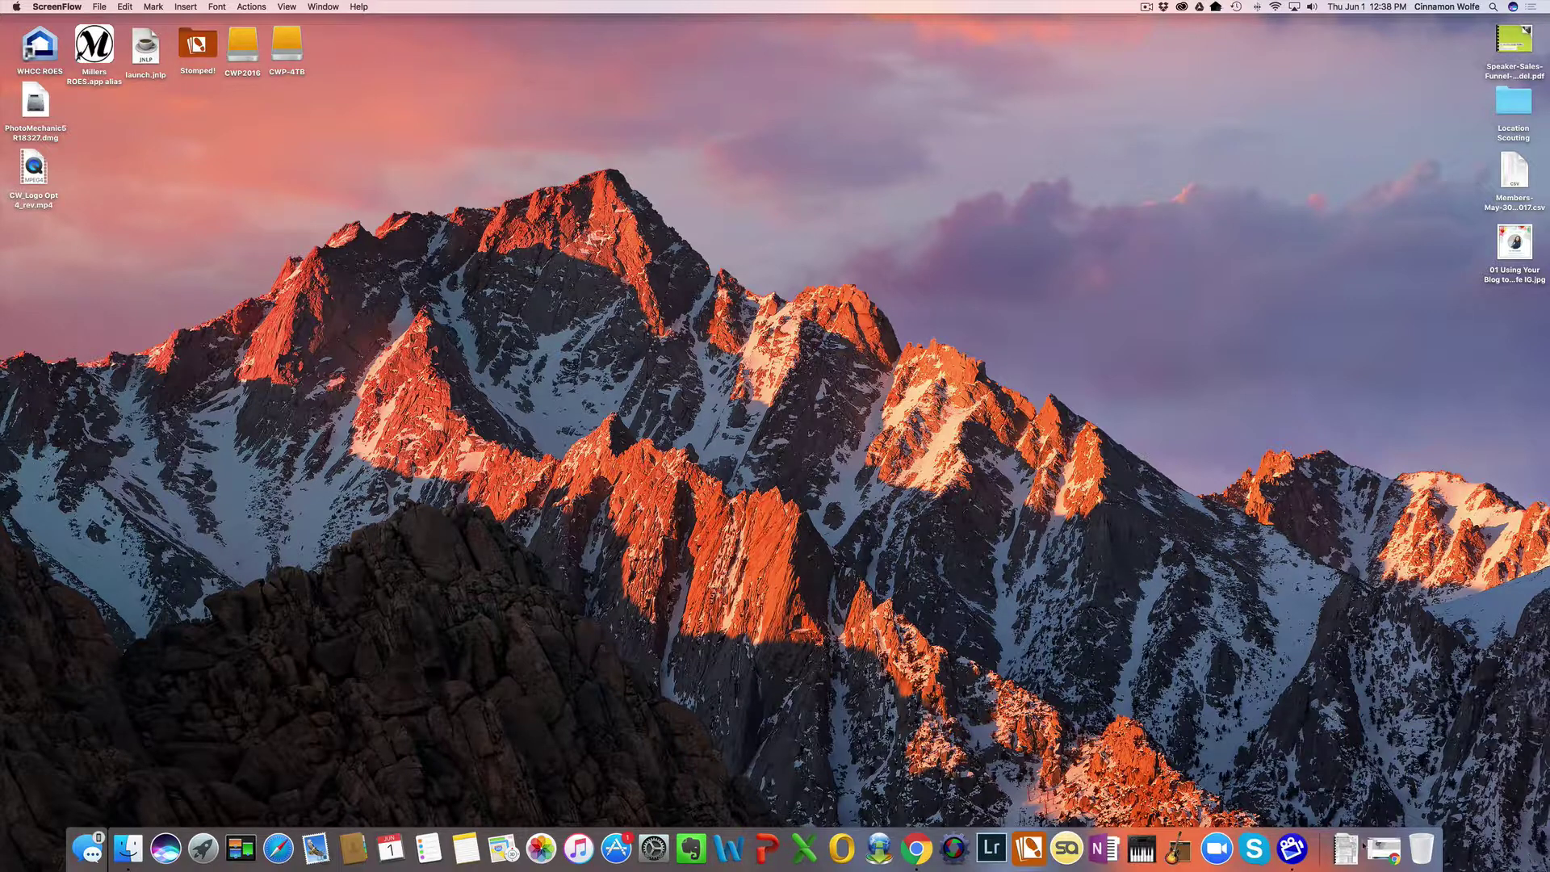
# - Restore the minimized Chrome window that holds the Squarespace site editor
pyautogui.click(1378, 865)
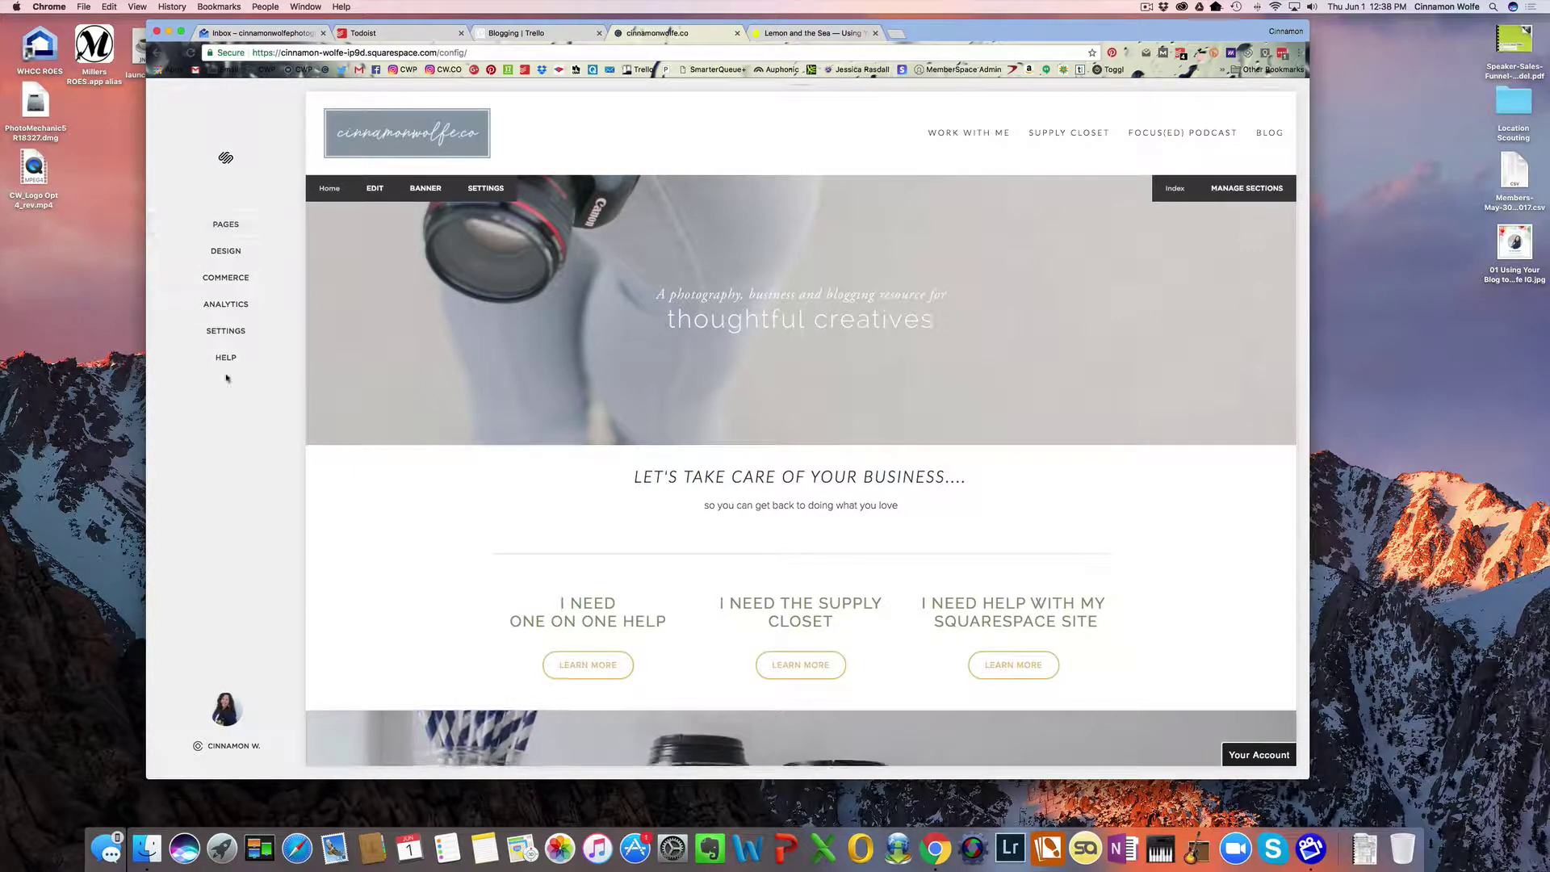
# - Open the Blog page under Pages in Main Navigation to show its post list
pyautogui.scroll(-3, 648, 399)
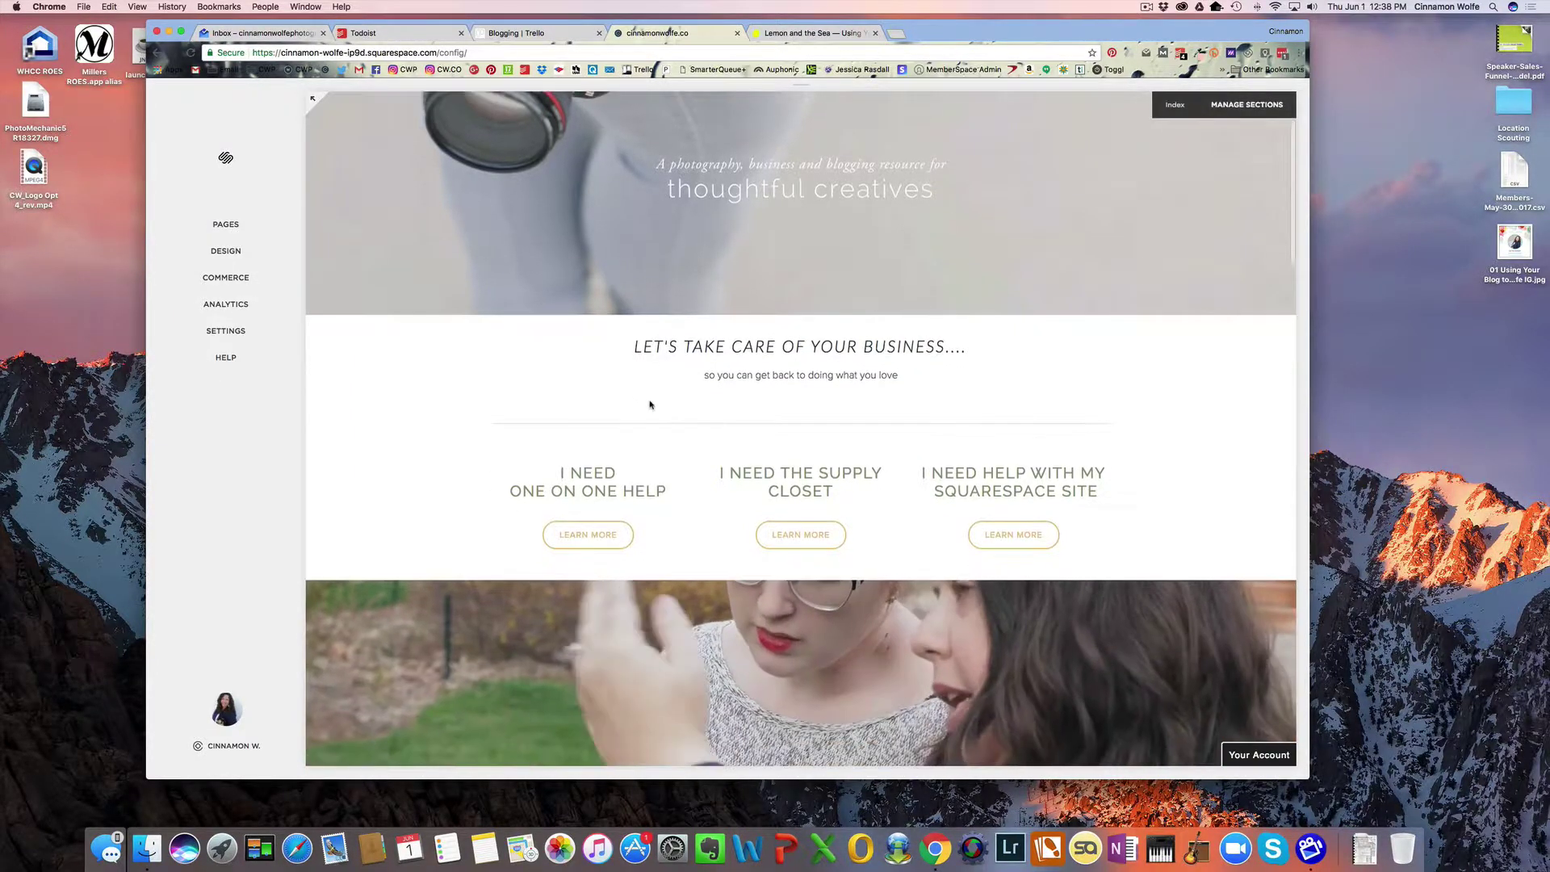
pyautogui.scroll(3, 648, 399)
pyautogui.moveTo(649, 404)
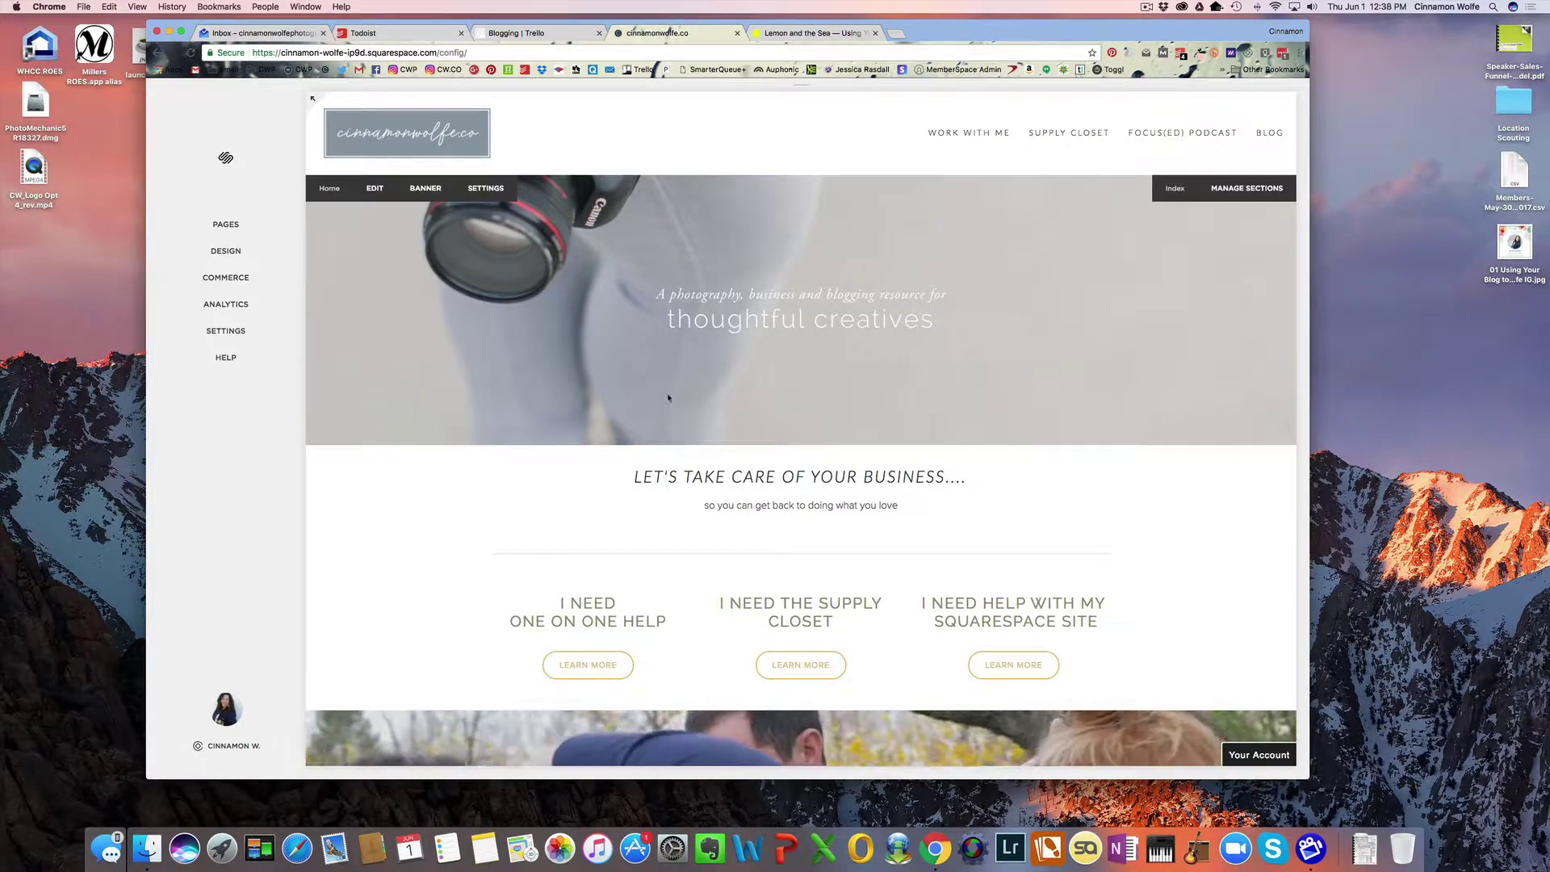
pyautogui.click(228, 226)
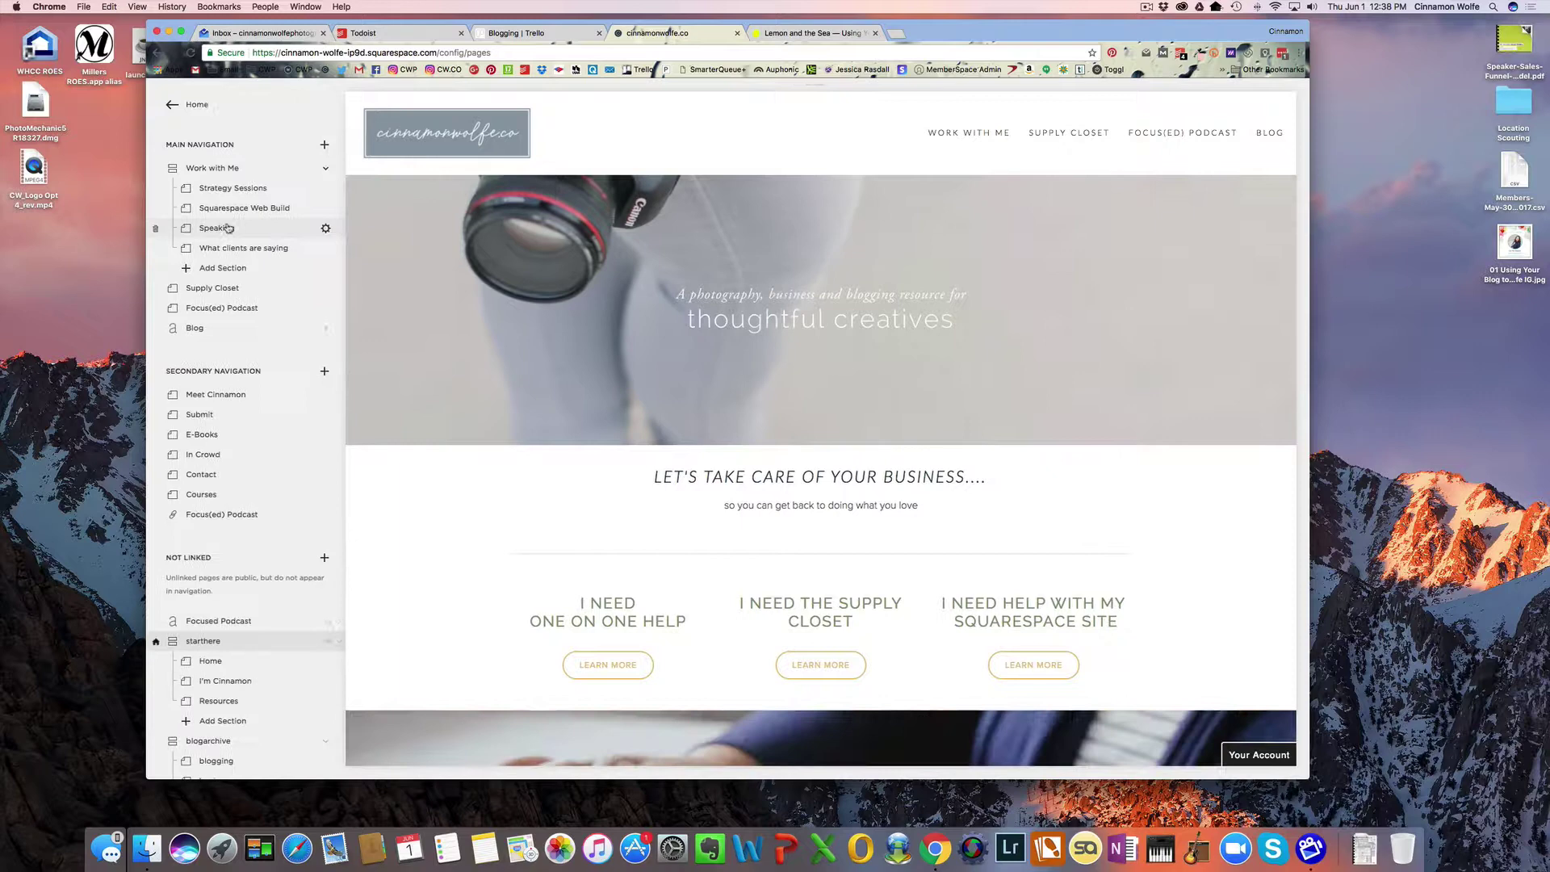
pyautogui.click(218, 332)
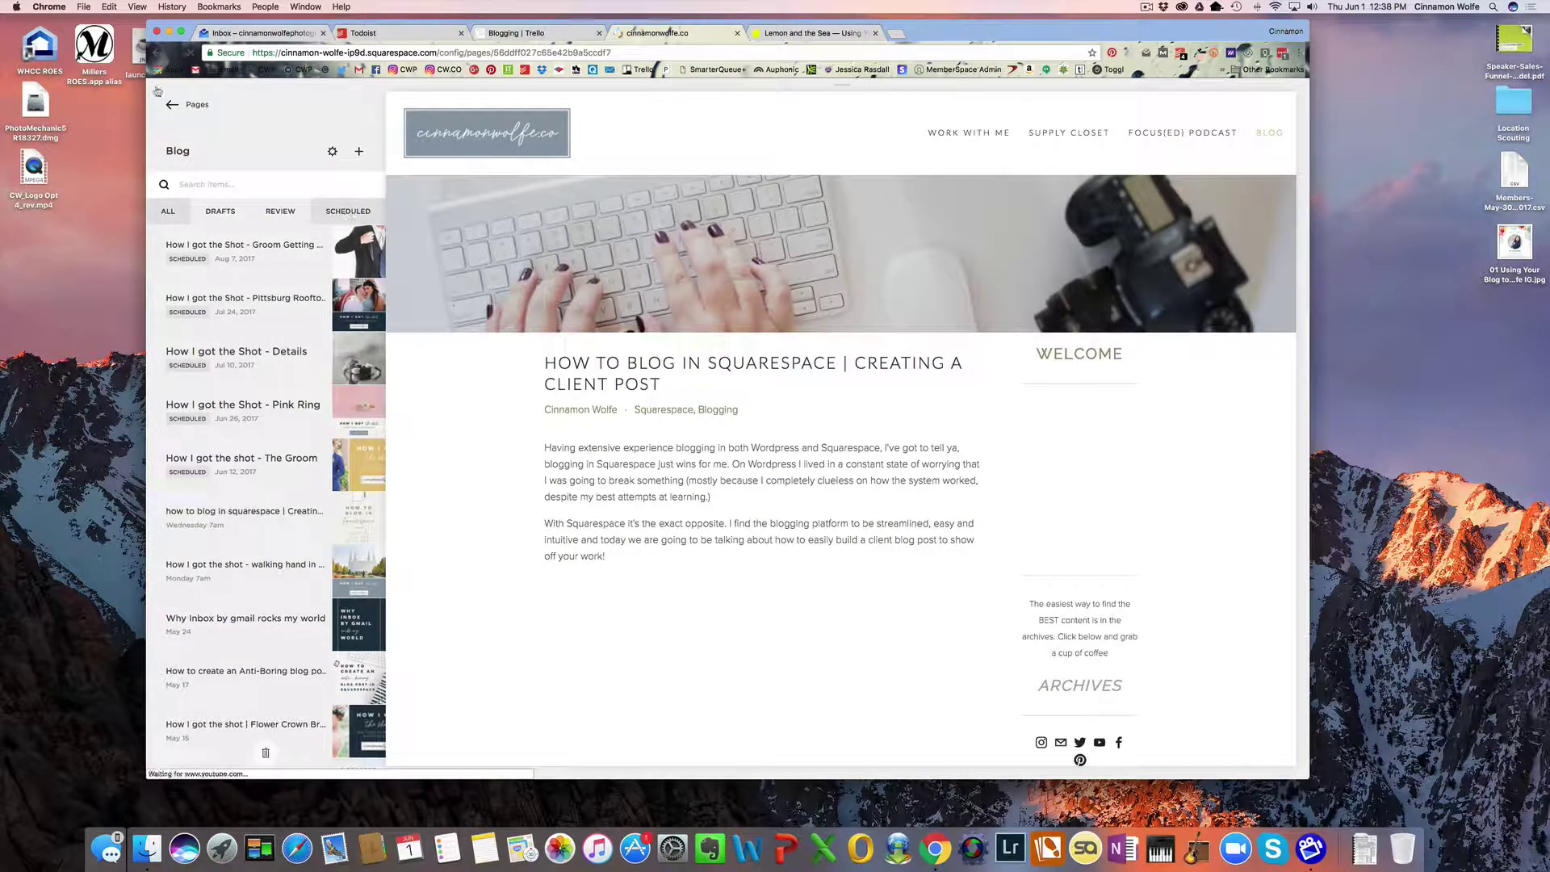
pyautogui.click(207, 108)
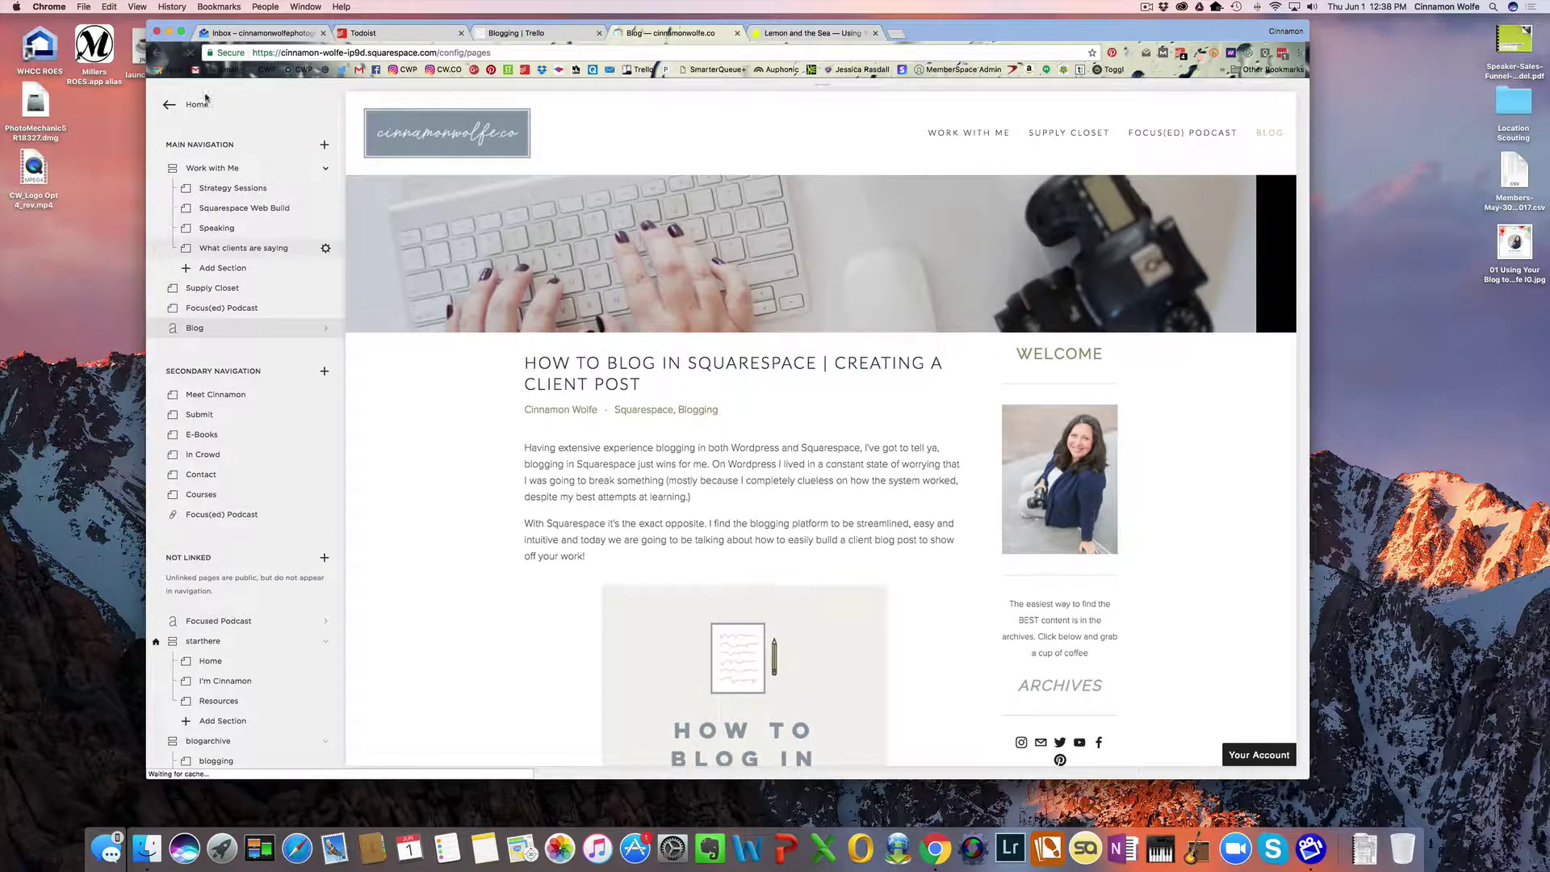
pyautogui.click(205, 104)
pyautogui.click(224, 226)
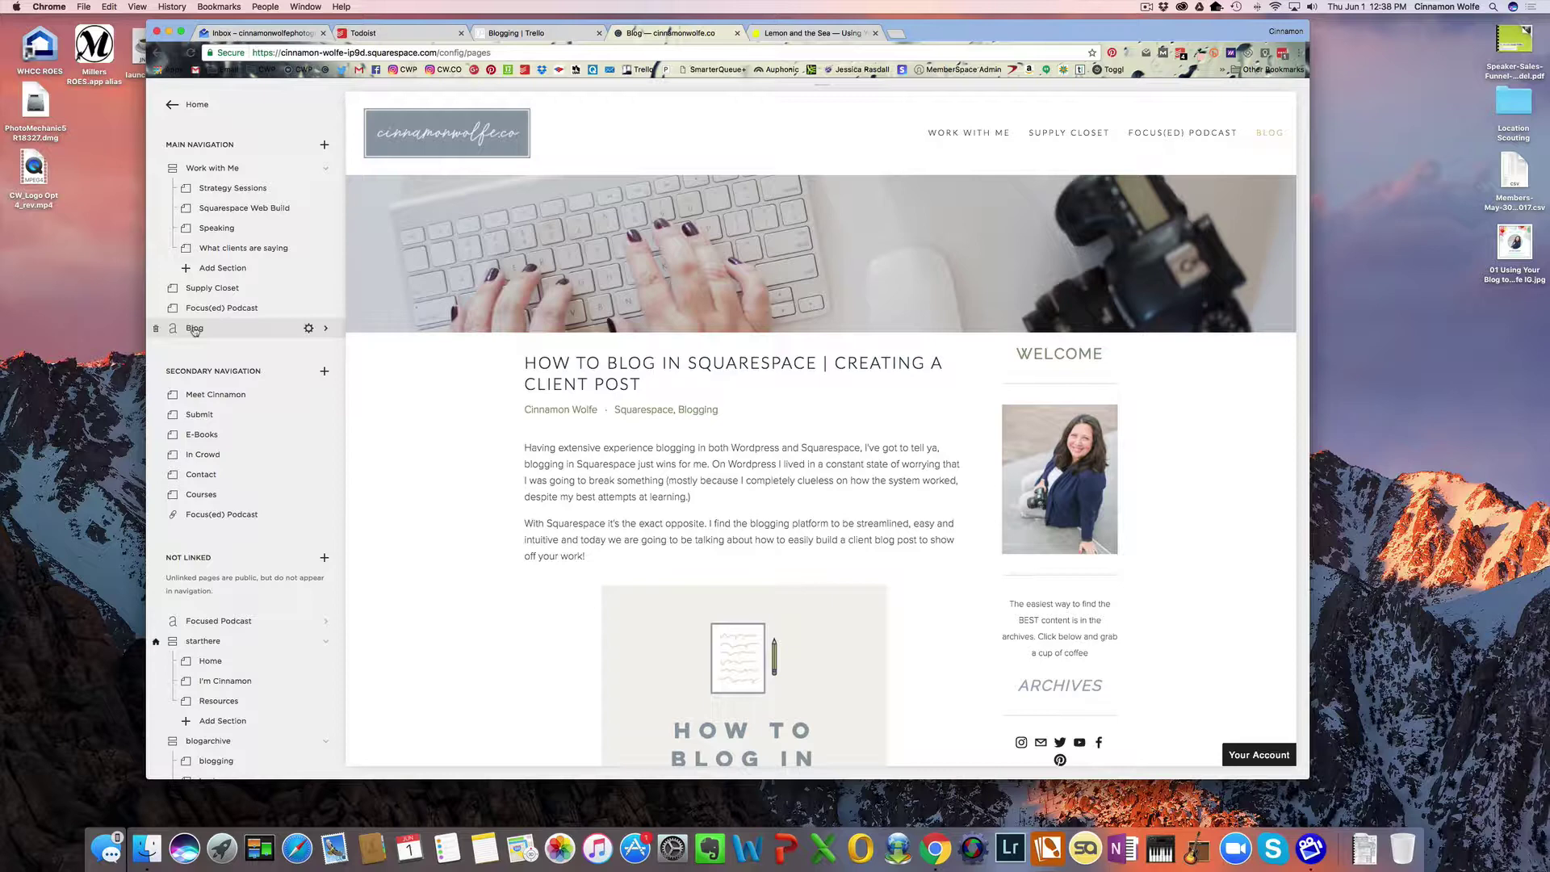
pyautogui.click(195, 328)
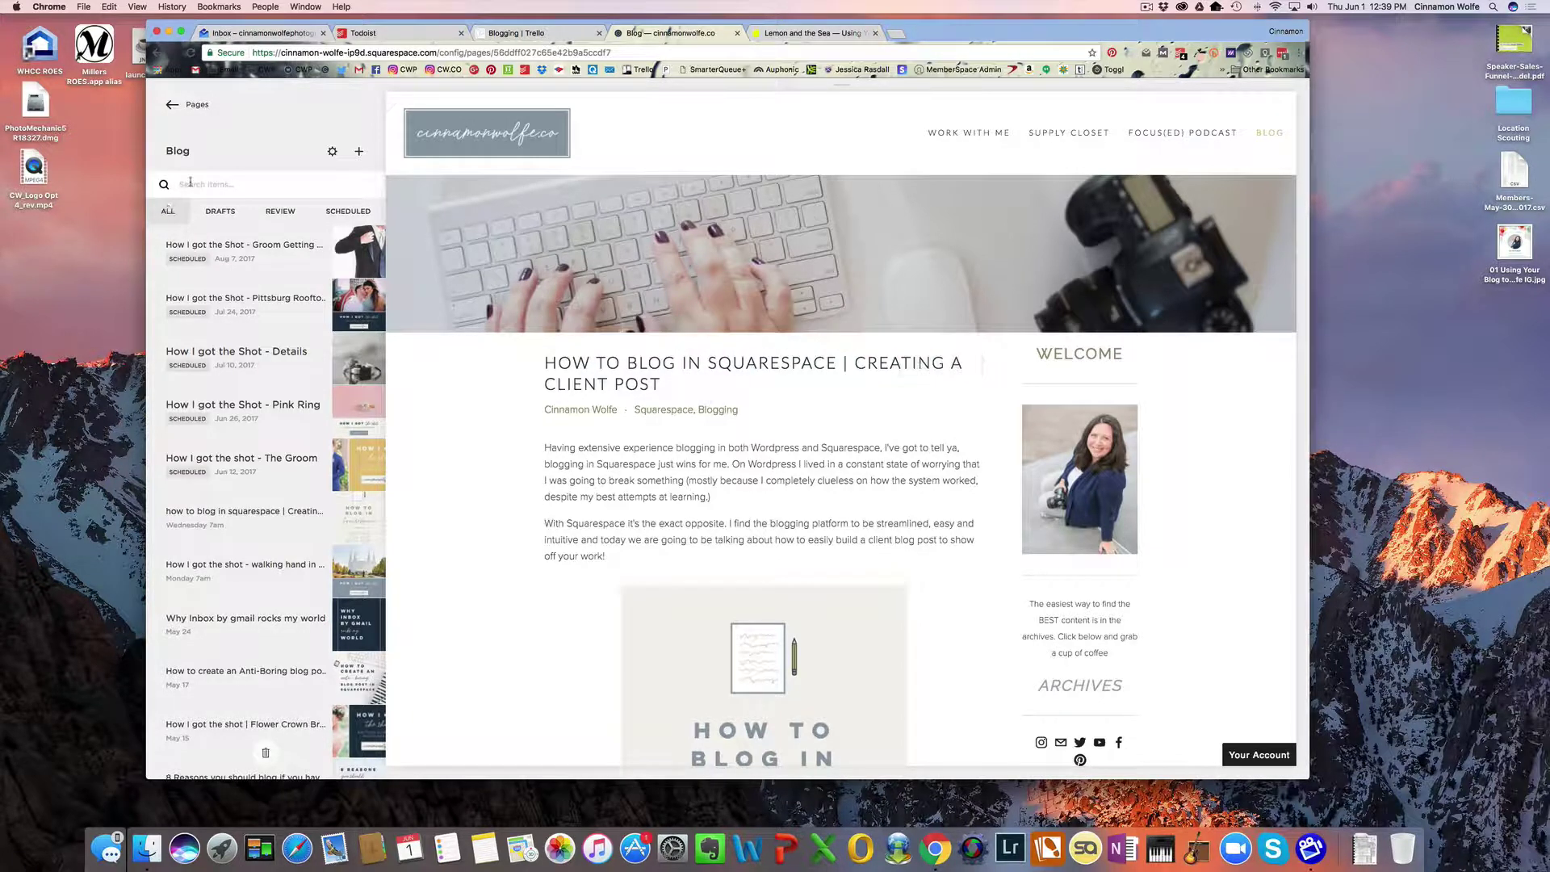
# - Go back to the main menu and open the Design > Style settings
pyautogui.click(198, 107)
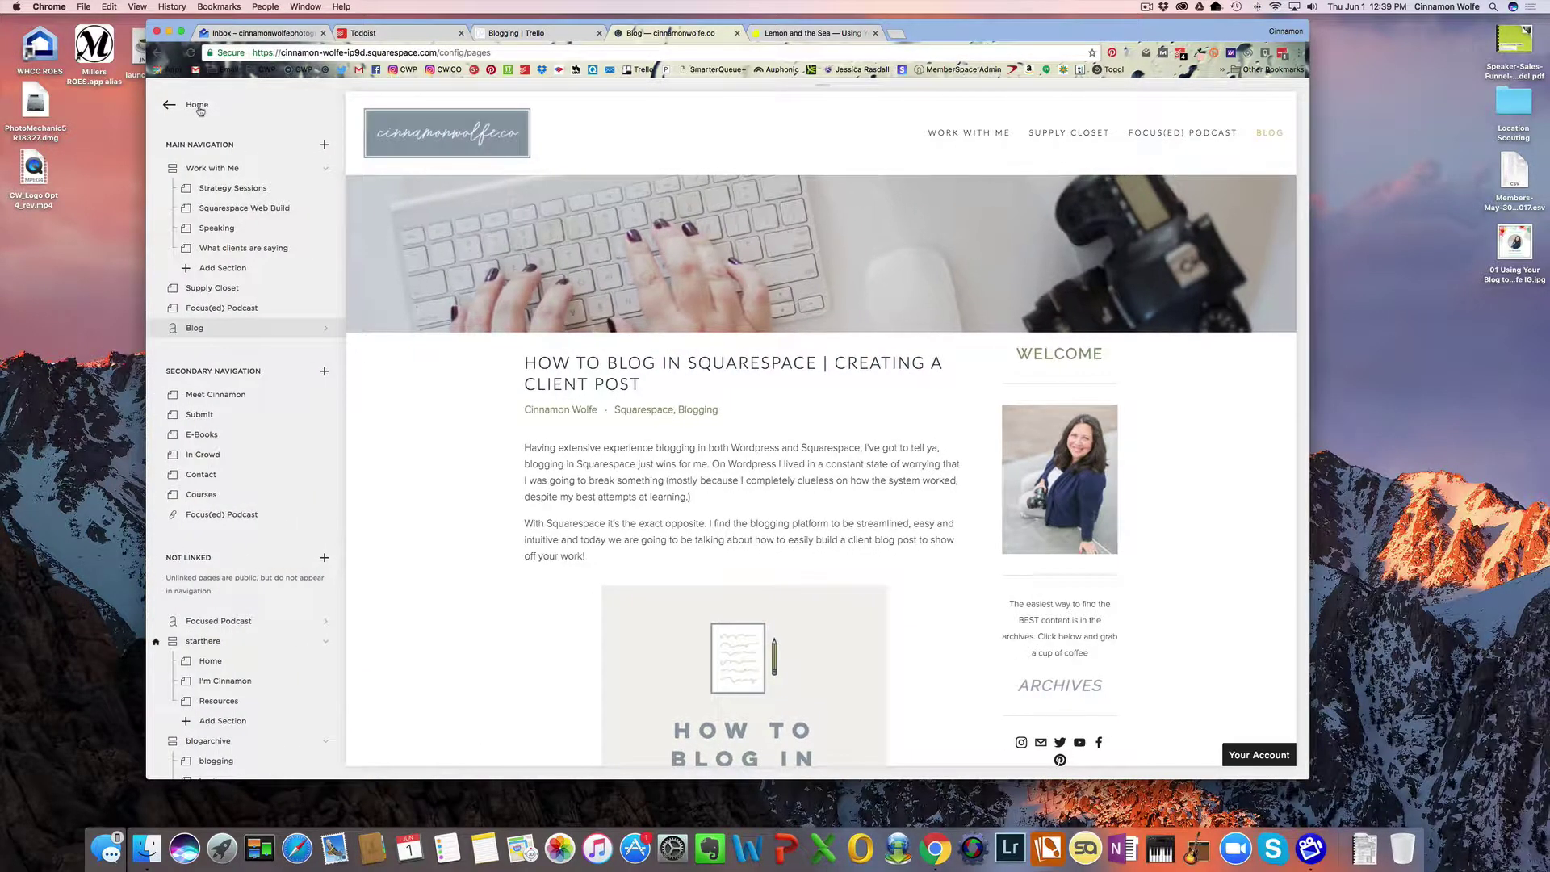
pyautogui.click(200, 108)
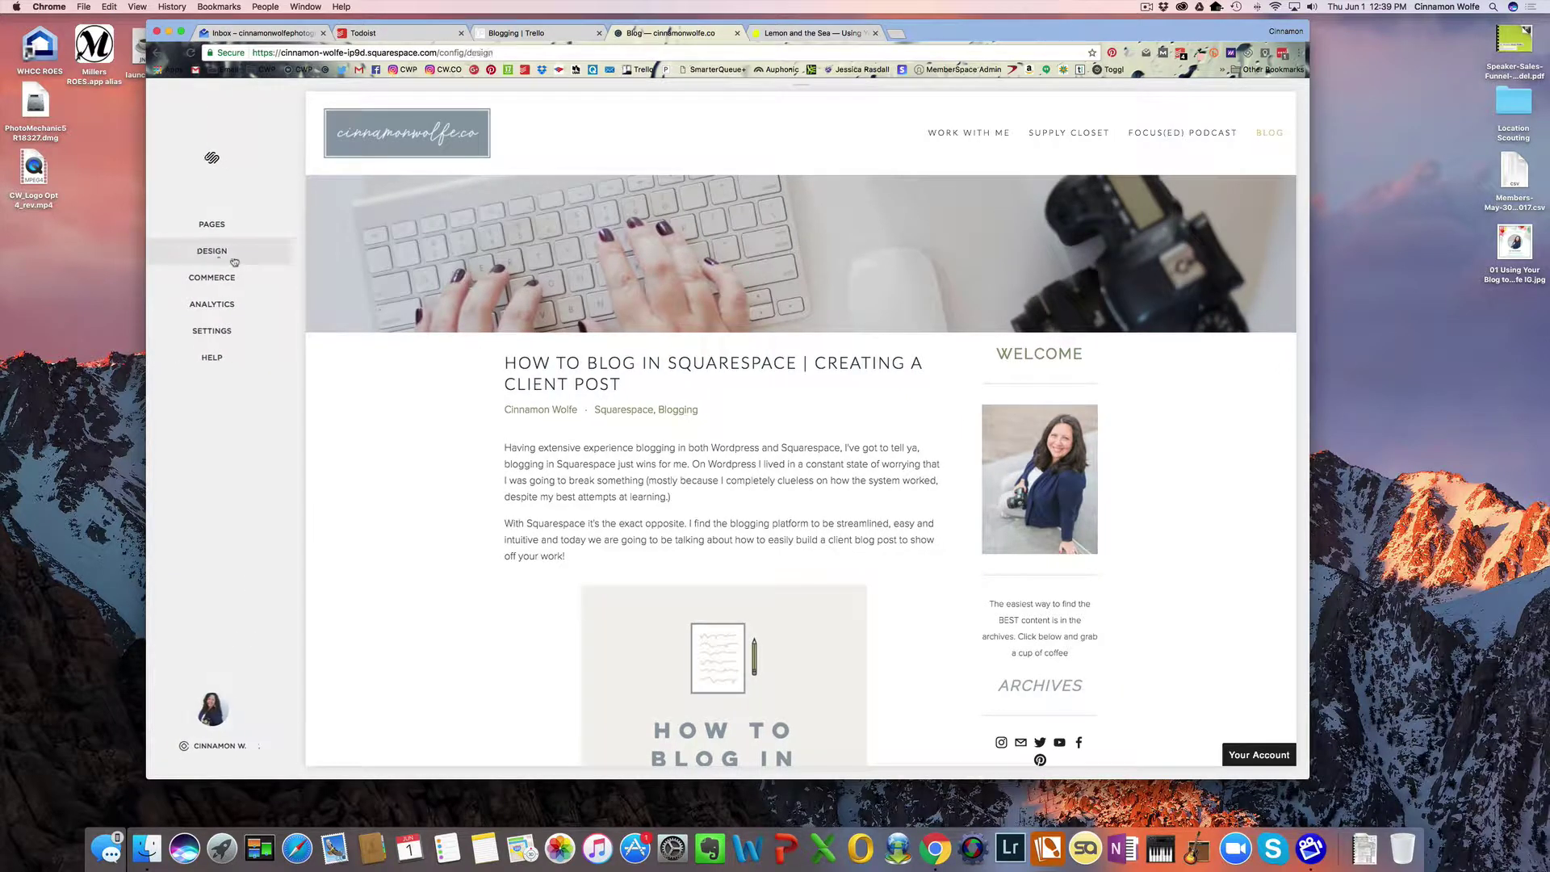
pyautogui.click(227, 252)
pyautogui.click(191, 245)
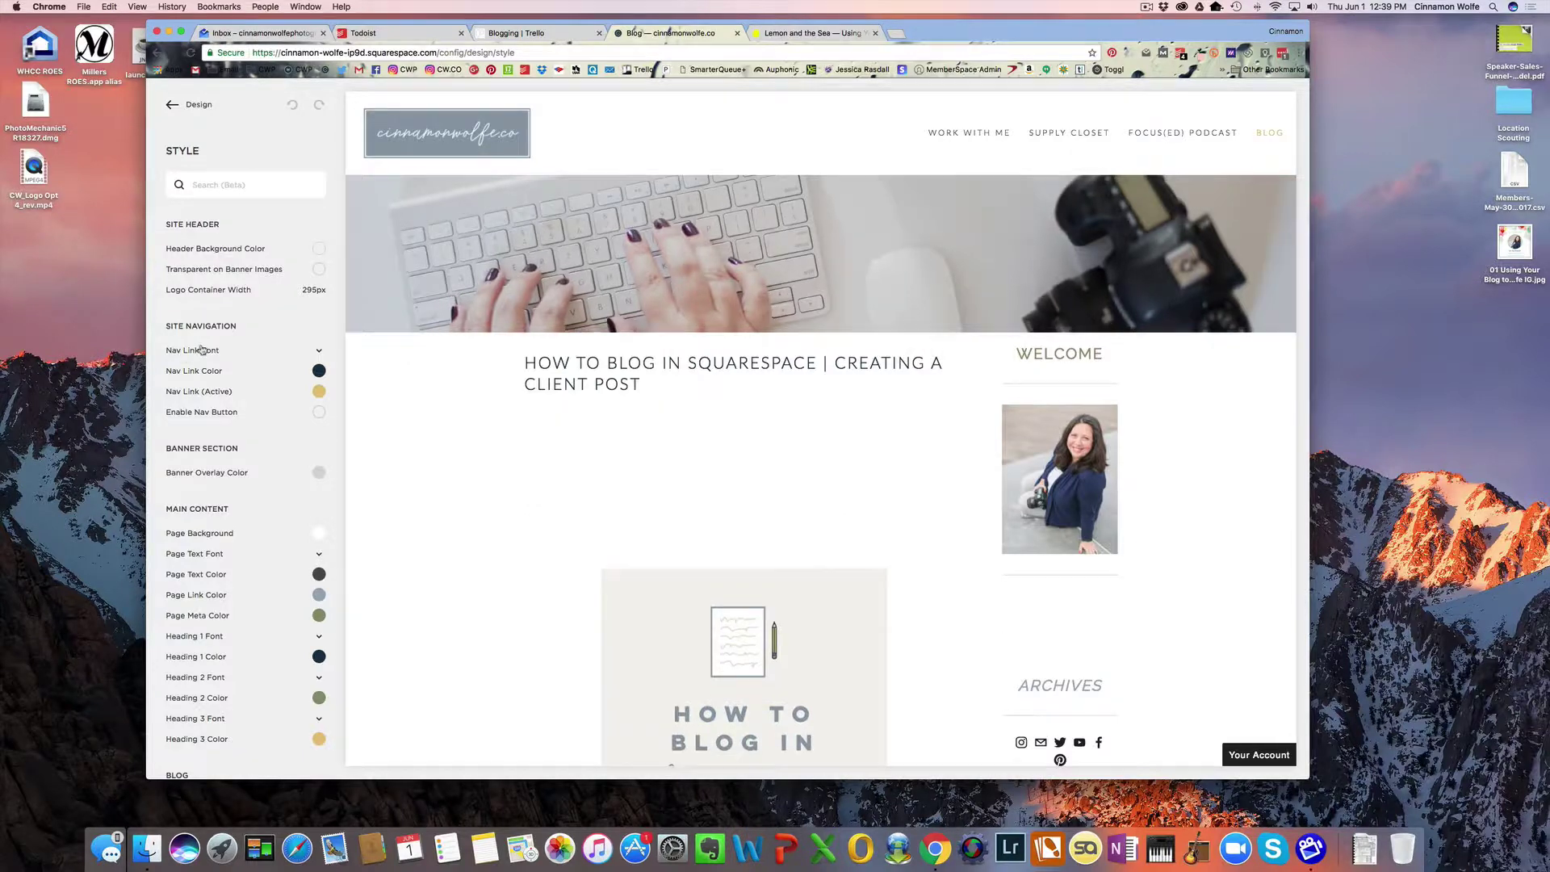
pyautogui.scroll(-15, 184, 355)
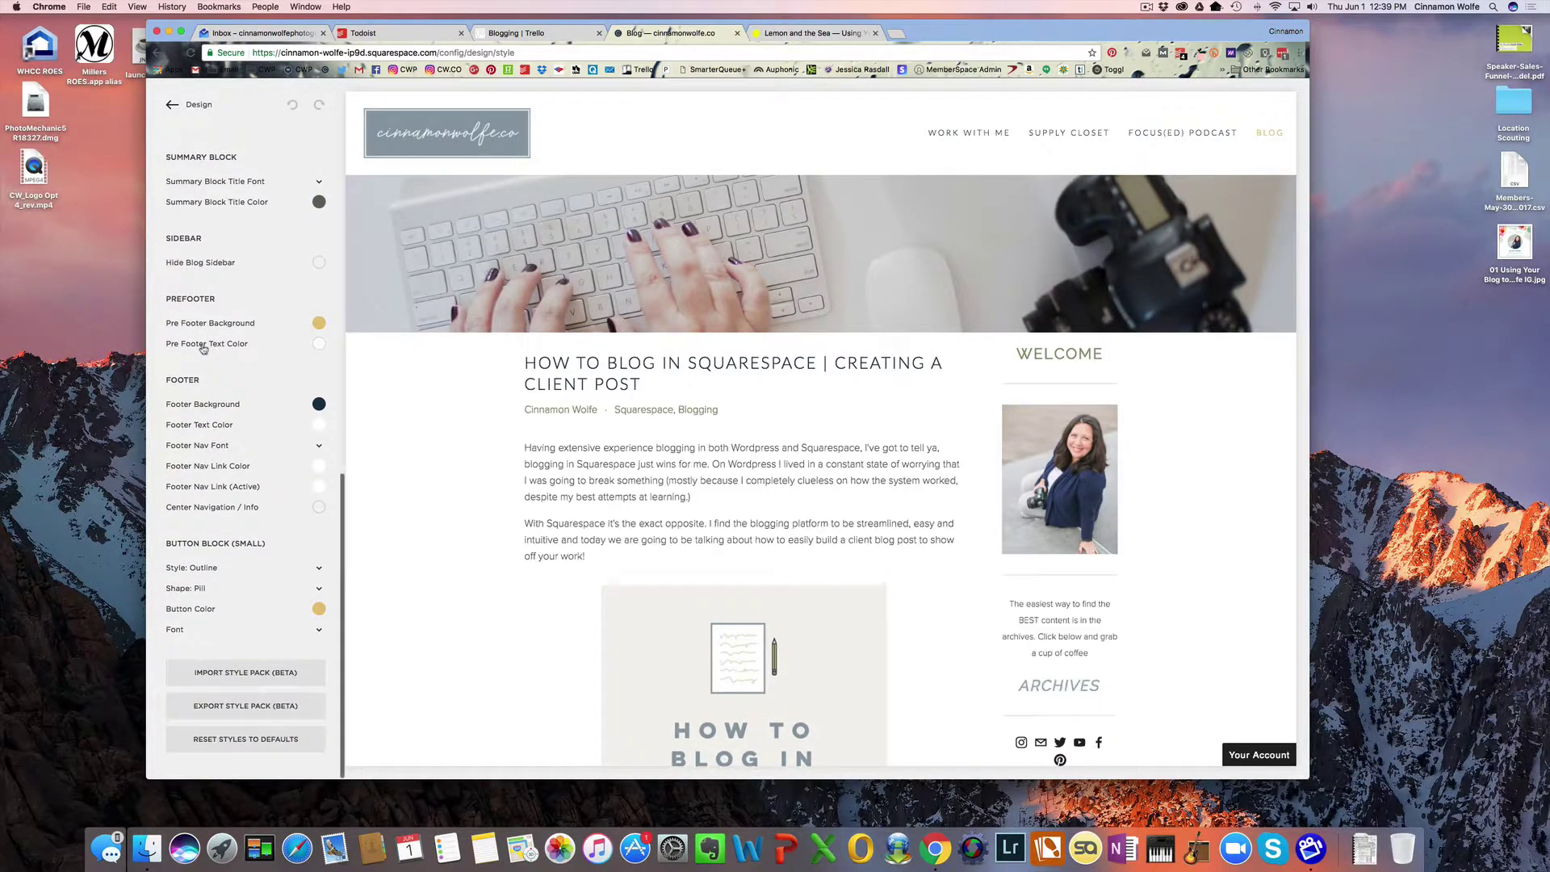
pyautogui.scroll(2, 201, 347)
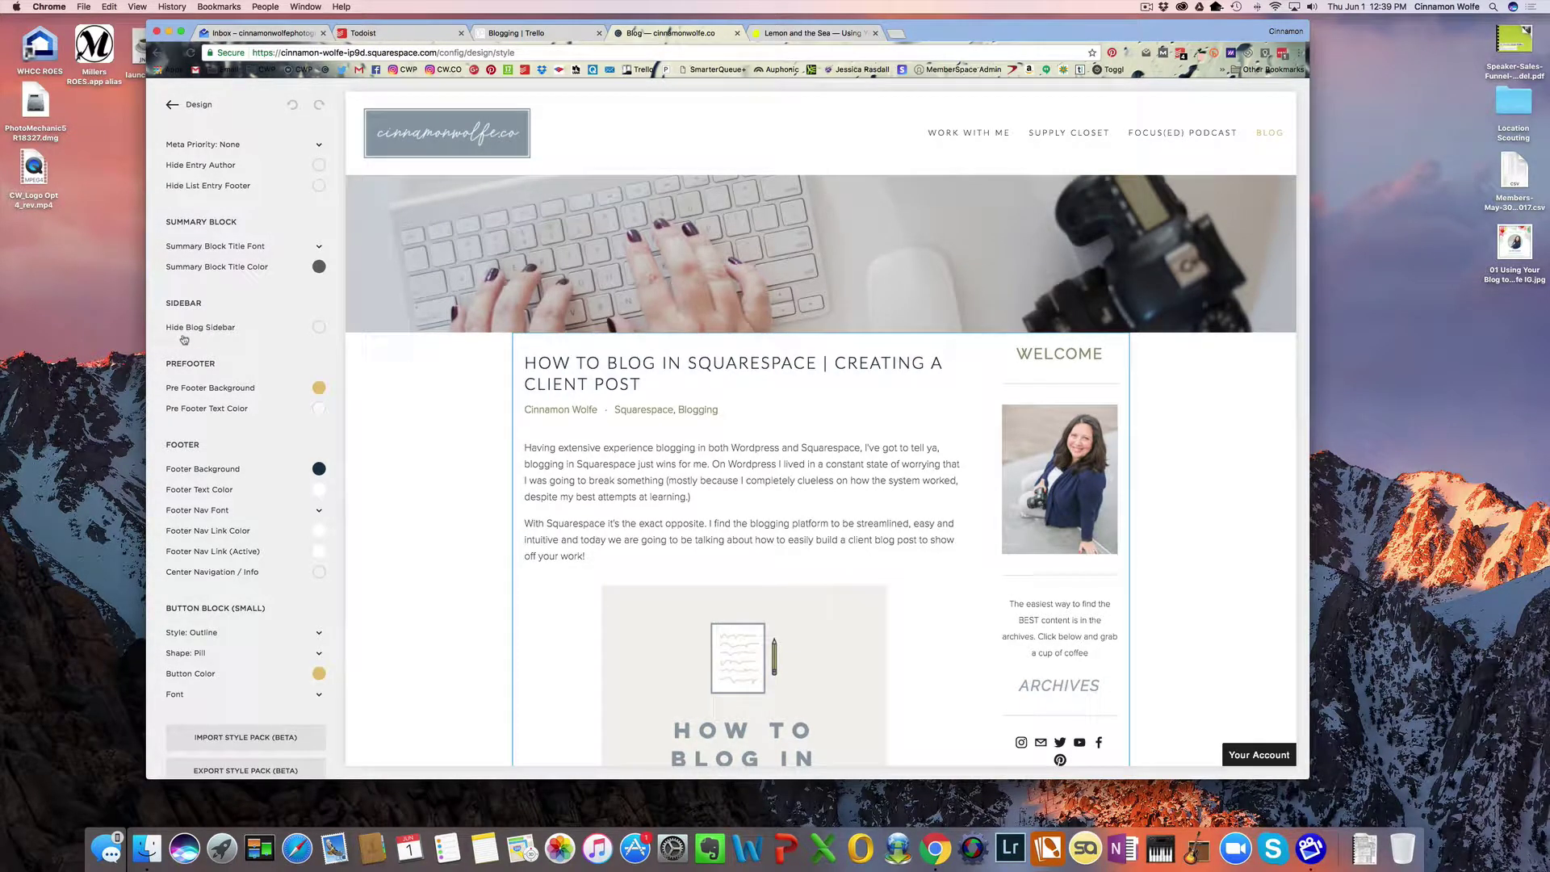
# - Turn Hide Blog Sidebar on, then off again, so the sidebar stays visible
pyautogui.click(319, 329)
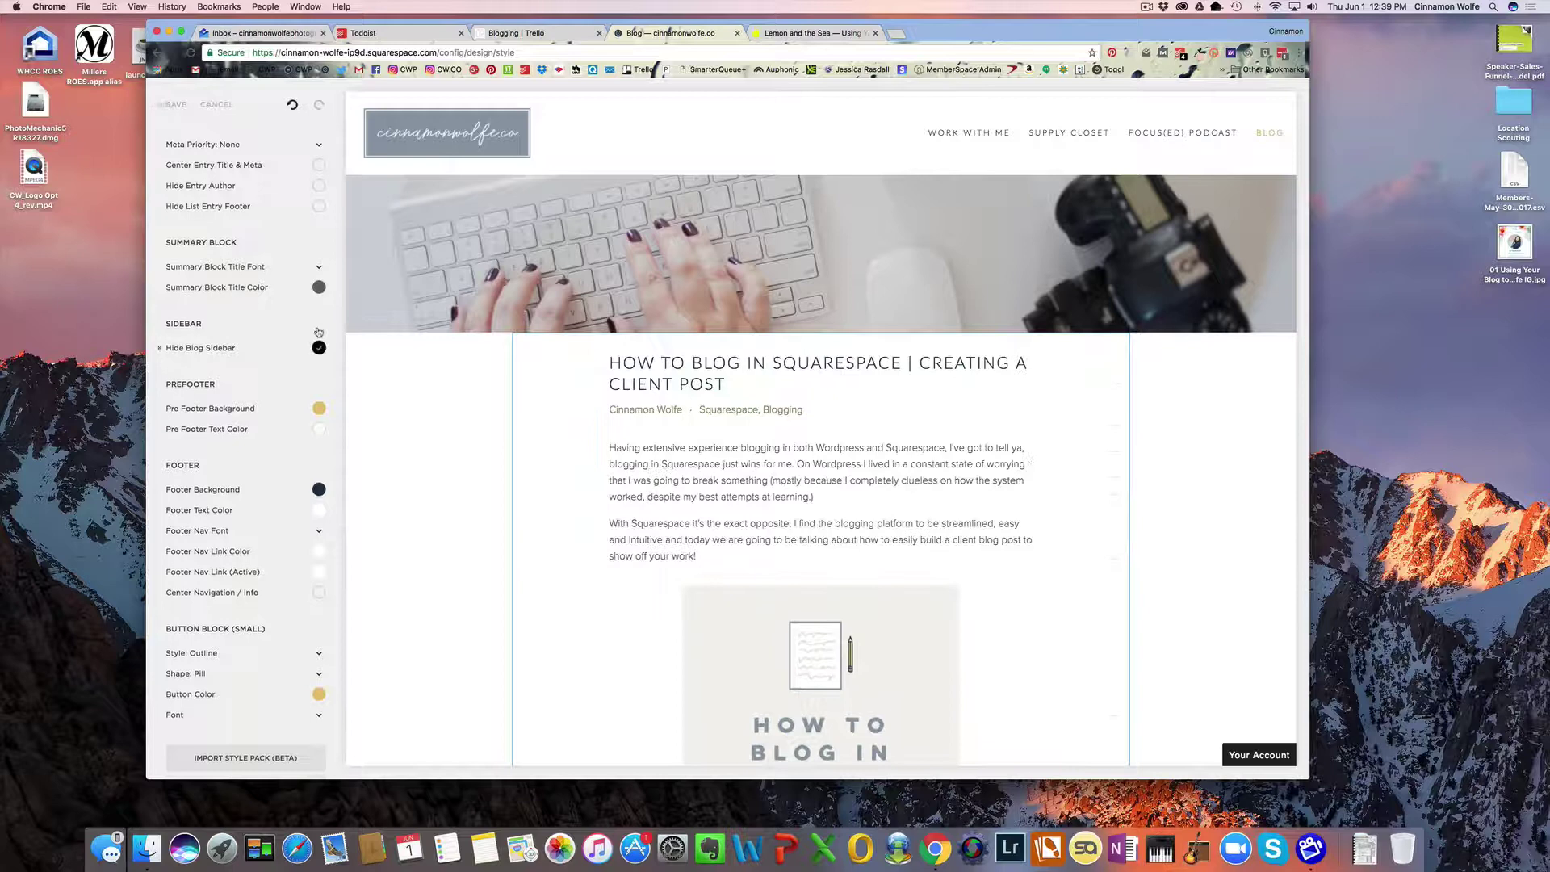
pyautogui.click(319, 347)
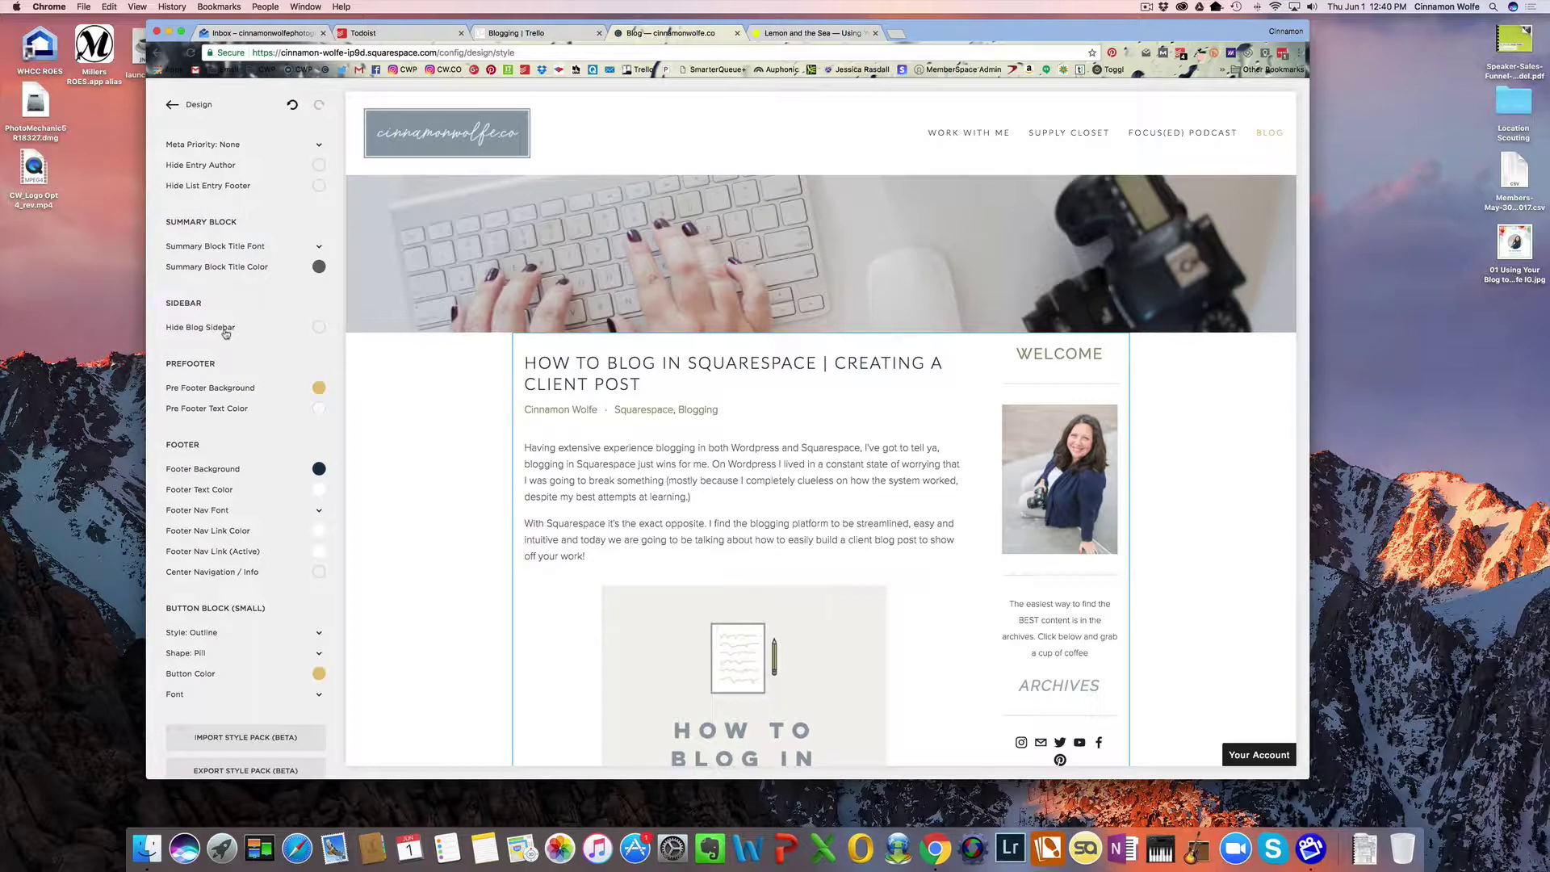
pyautogui.scroll(15, 226, 333)
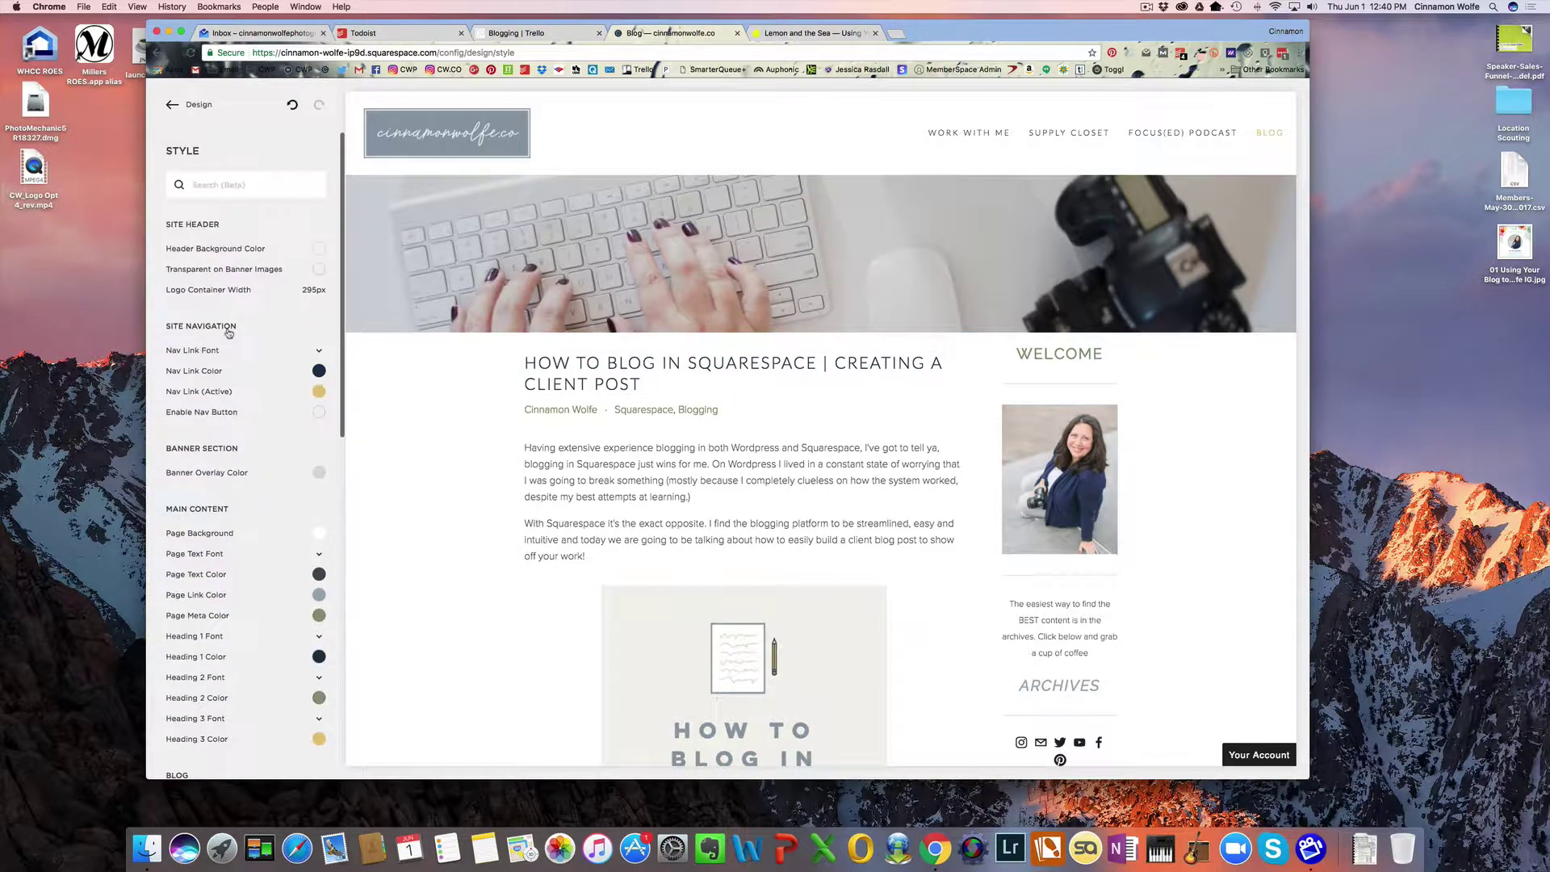
# - Return to the Blog page's post list under Pages
pyautogui.click(205, 106)
pyautogui.click(205, 106)
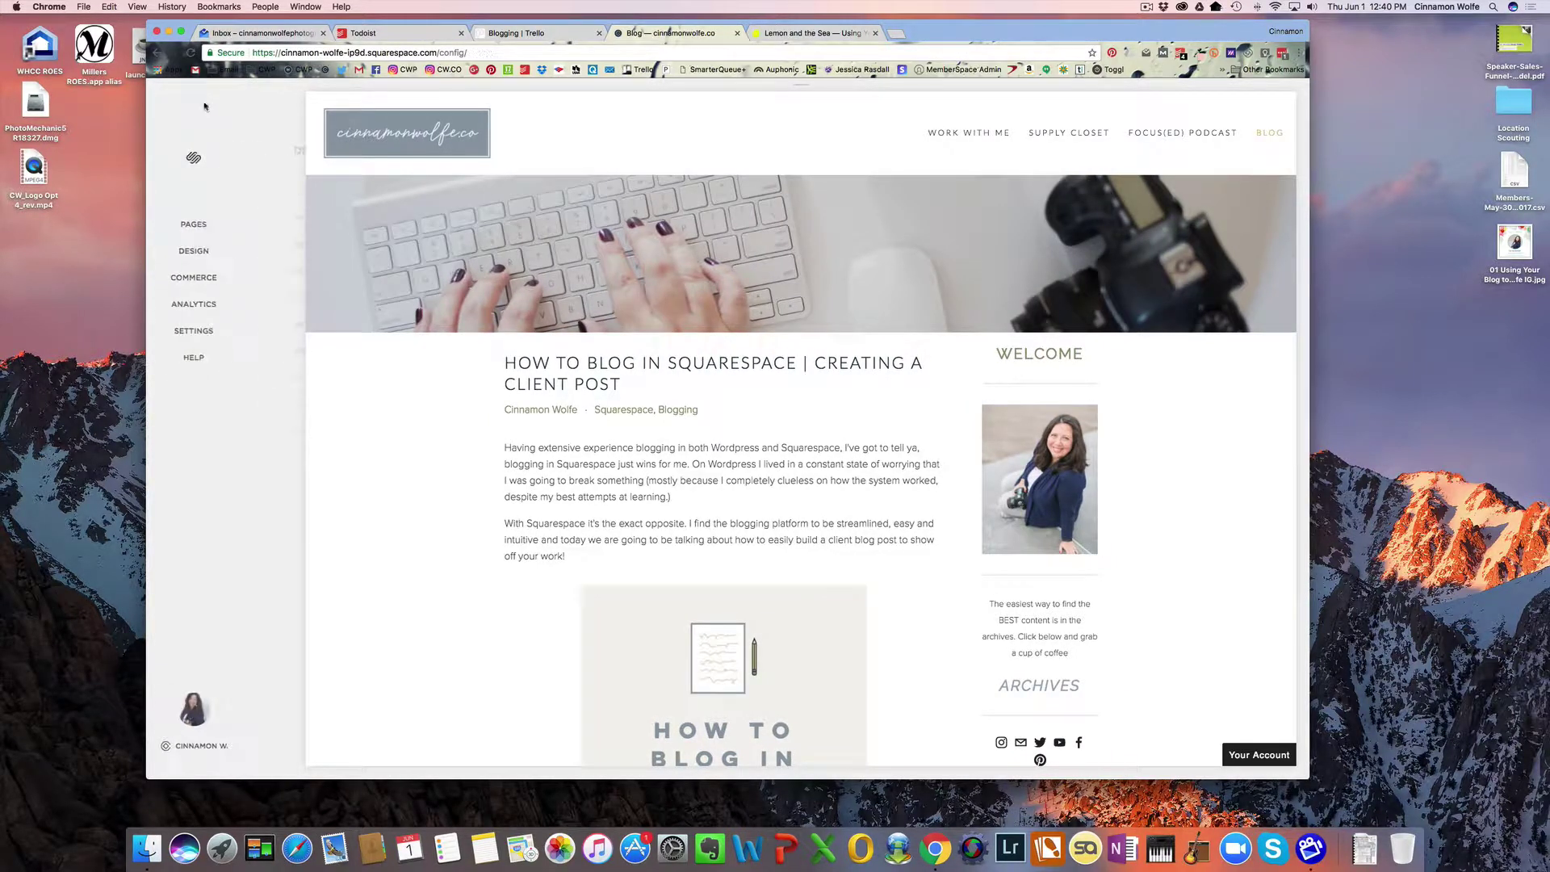
pyautogui.click(231, 218)
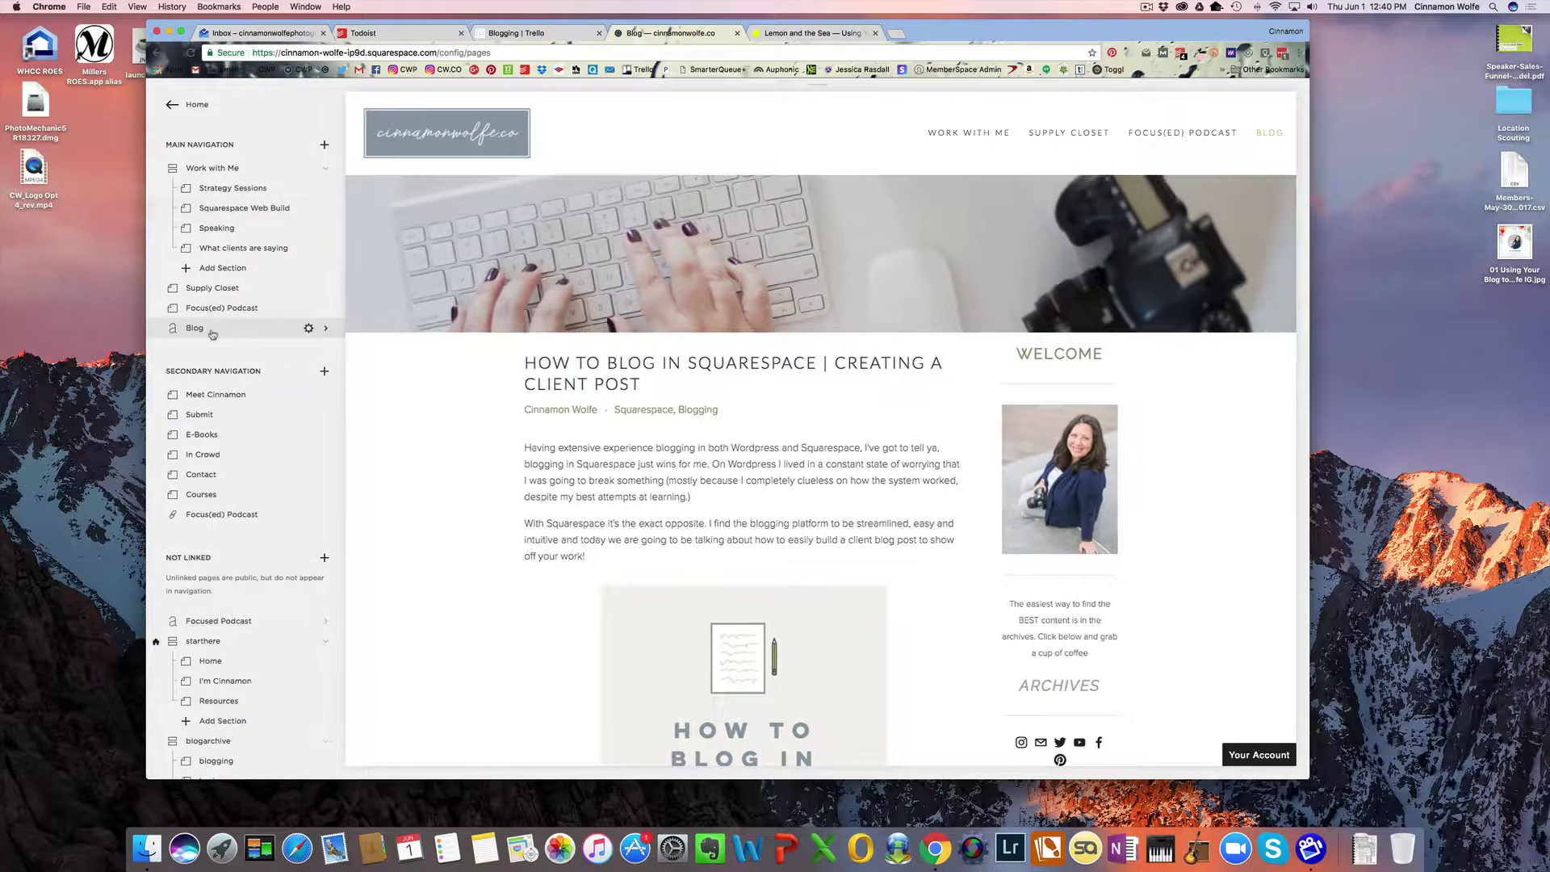
pyautogui.click(196, 329)
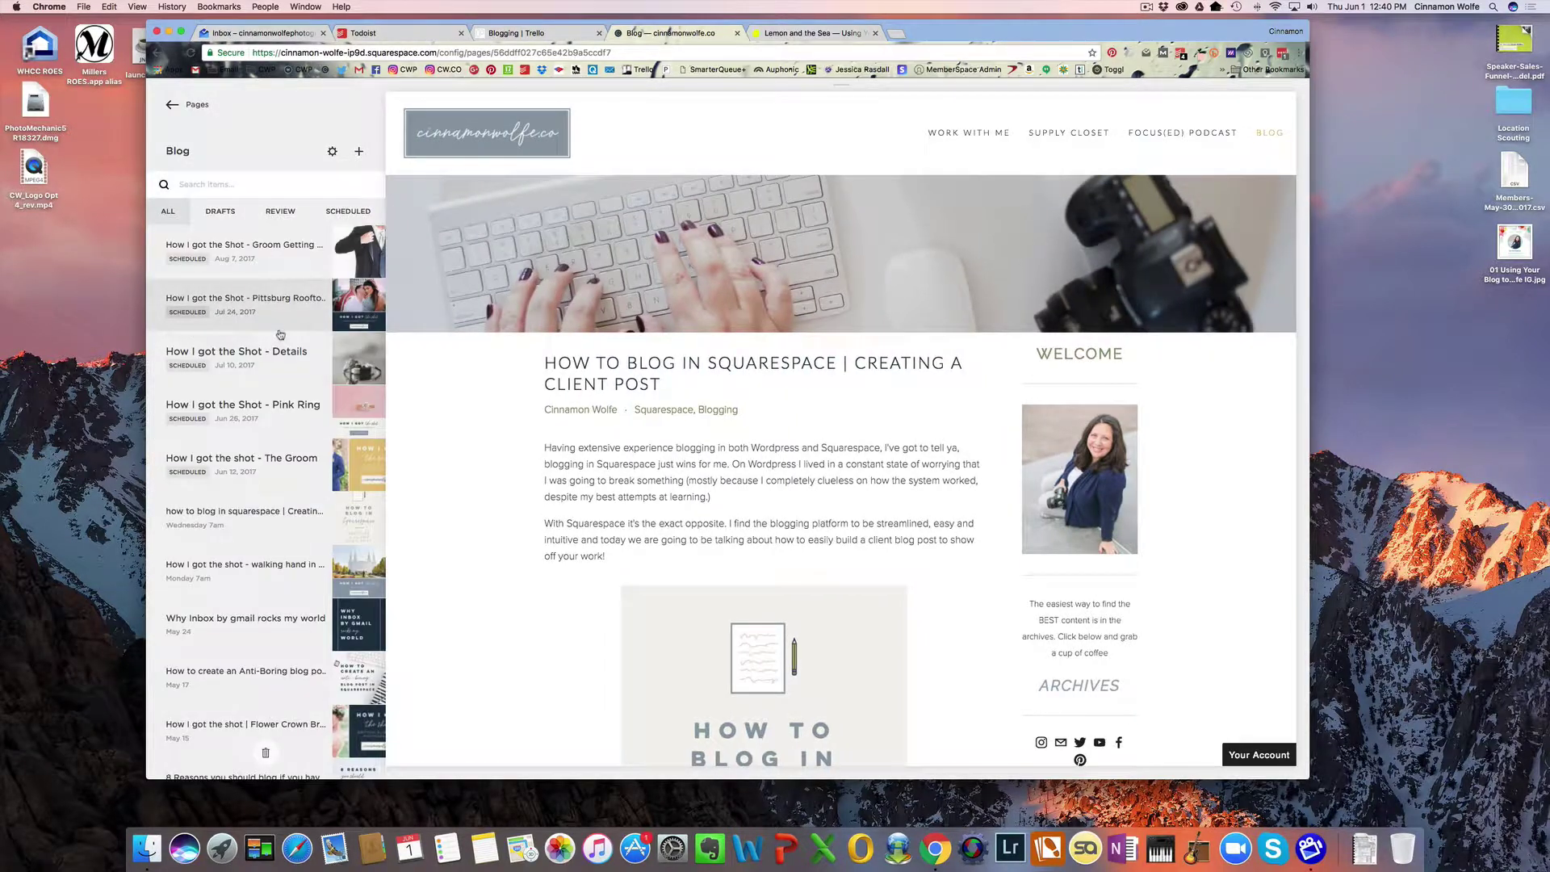
# - Preview the draft 'The Ins and Outs of the Squarespace Blog Sidebar' from the Drafts list
pyautogui.click(220, 211)
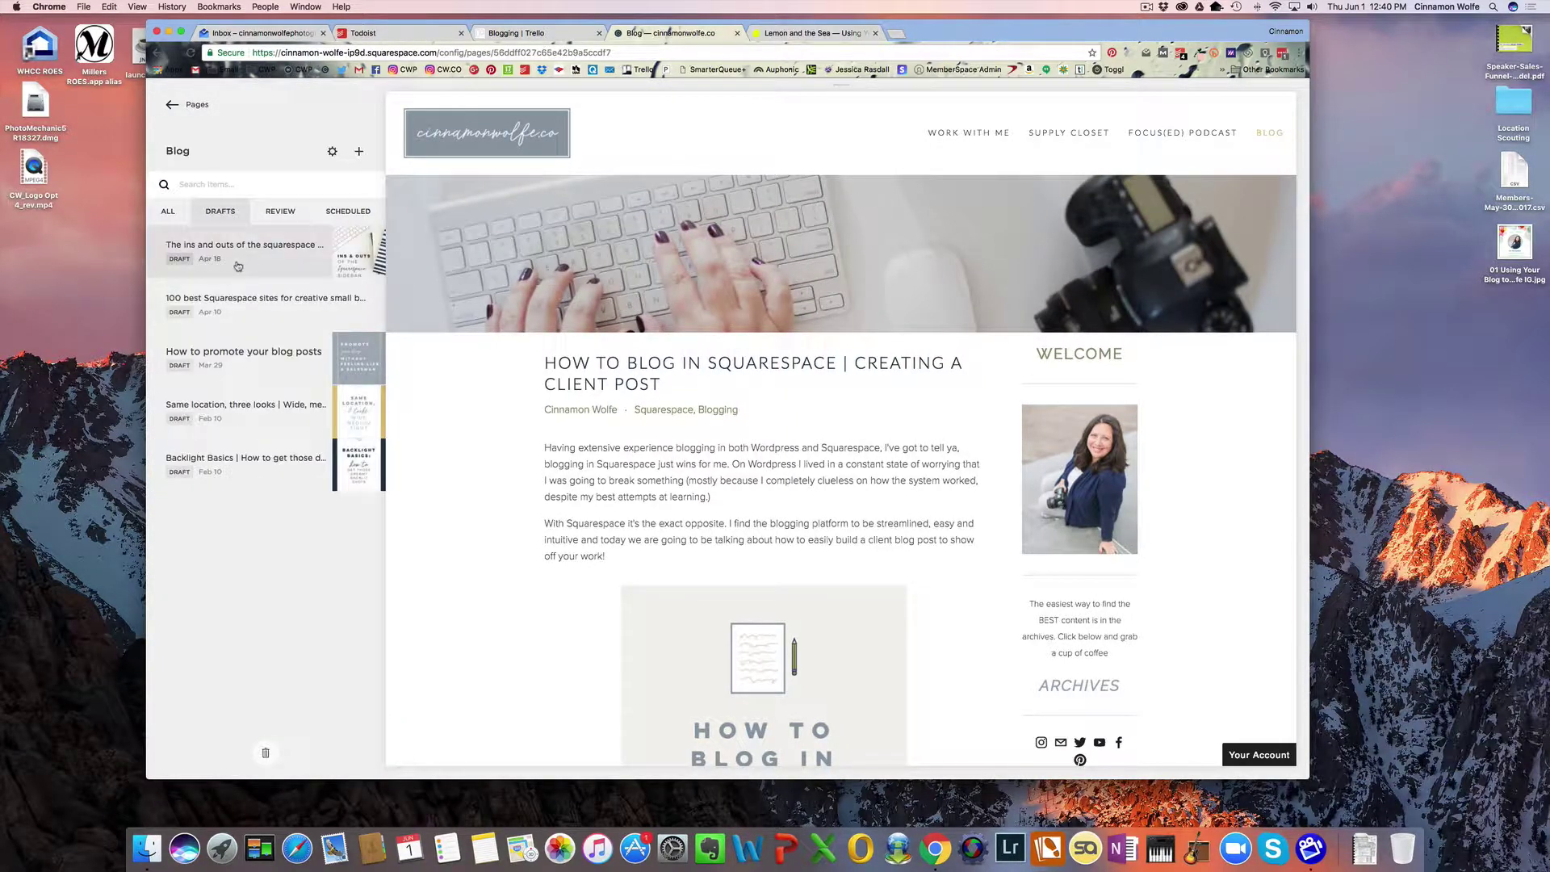
pyautogui.click(238, 251)
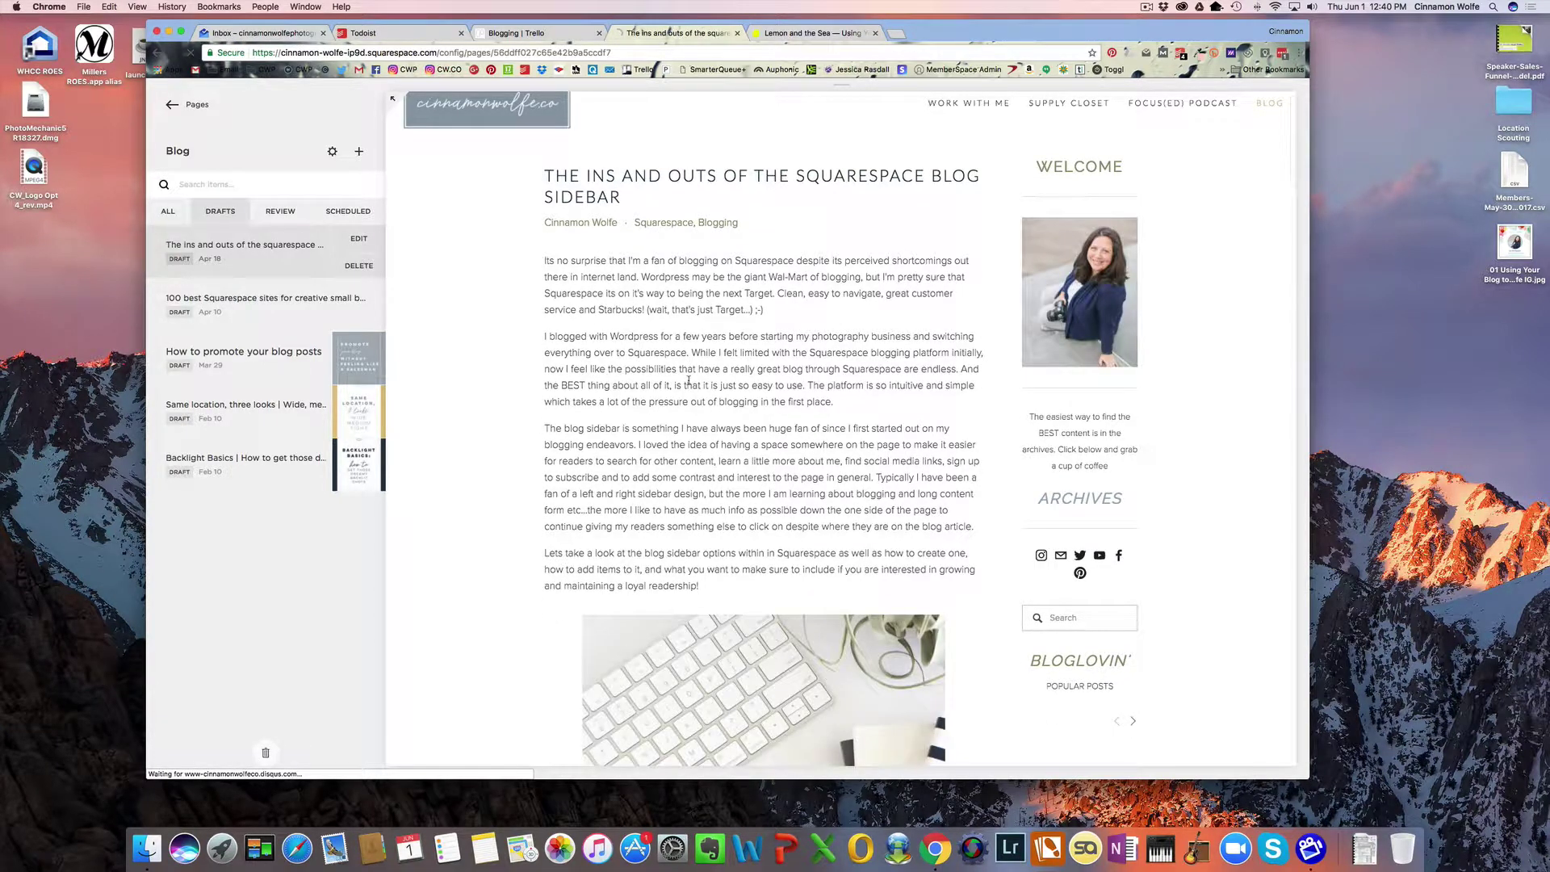
pyautogui.scroll(-10, 689, 380)
pyautogui.scroll(-5, 689, 380)
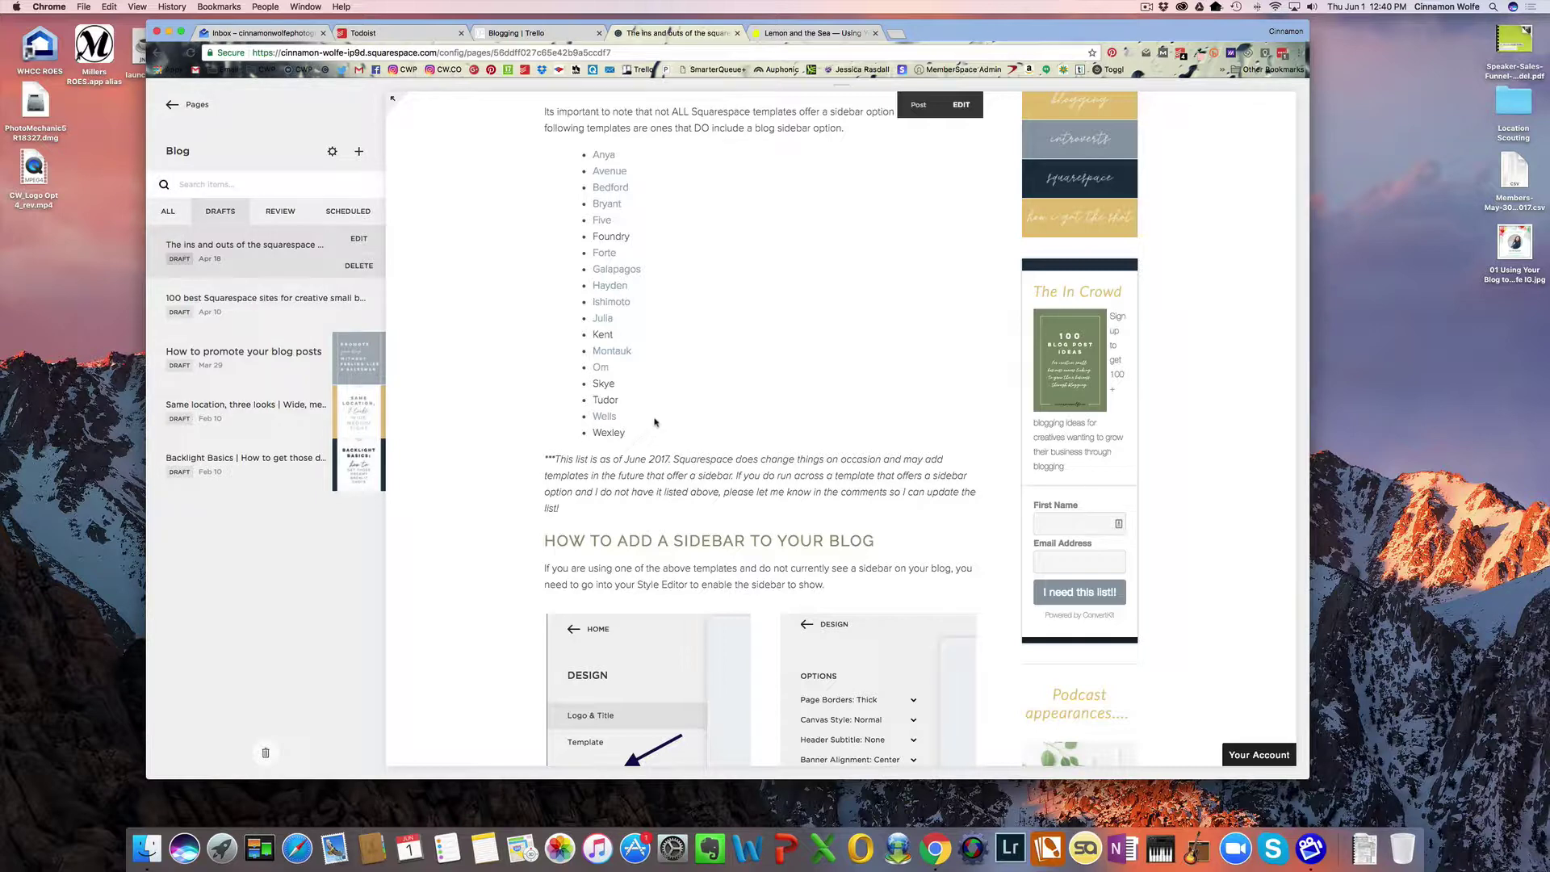
pyautogui.scroll(5, 656, 423)
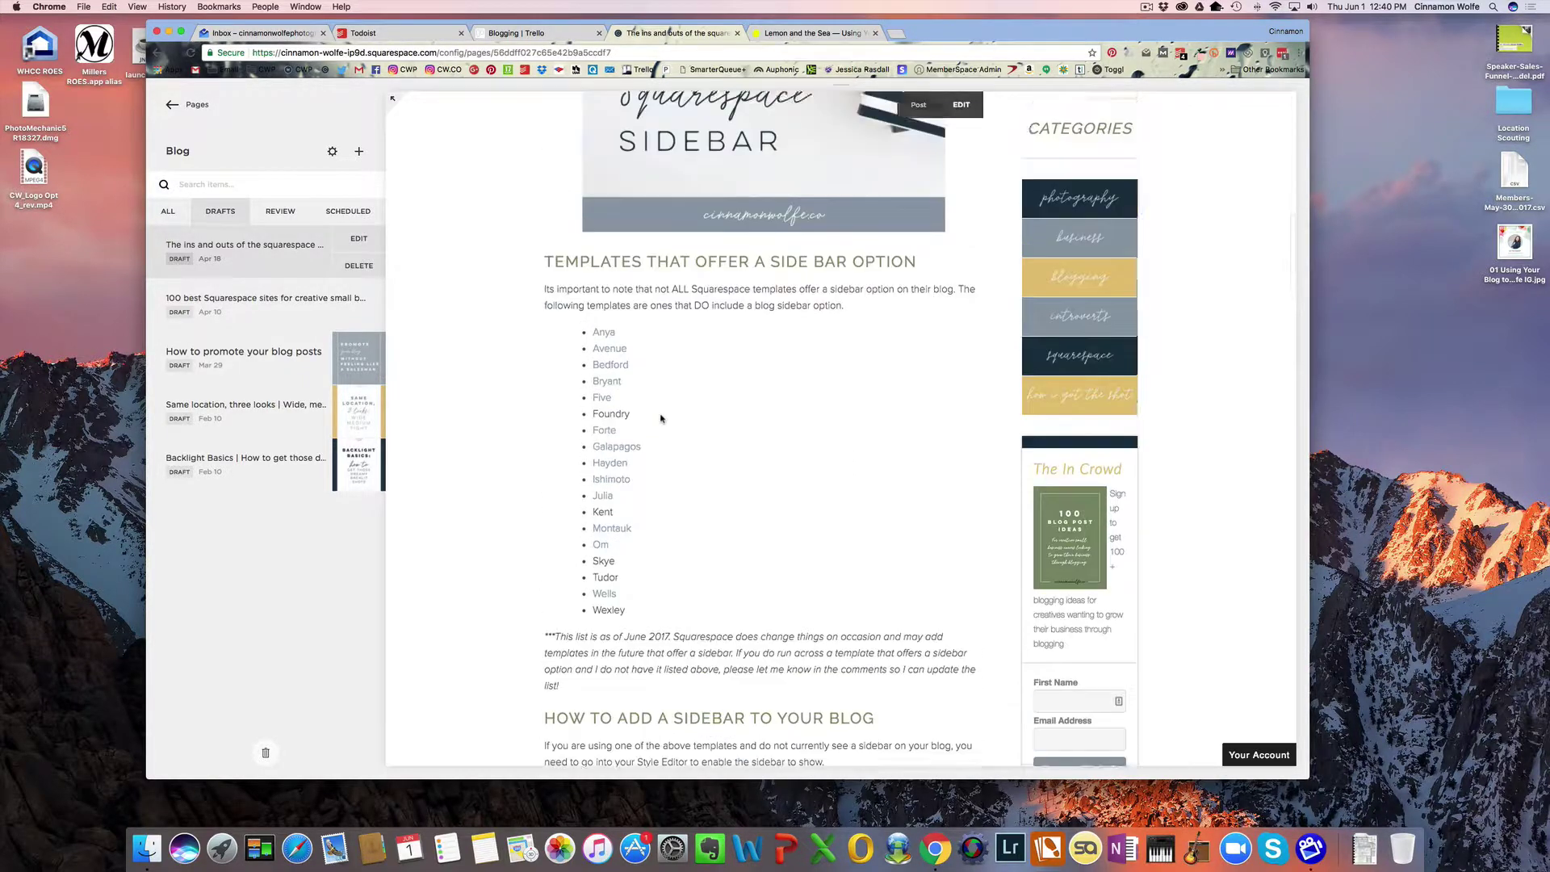
pyautogui.scroll(8, 660, 418)
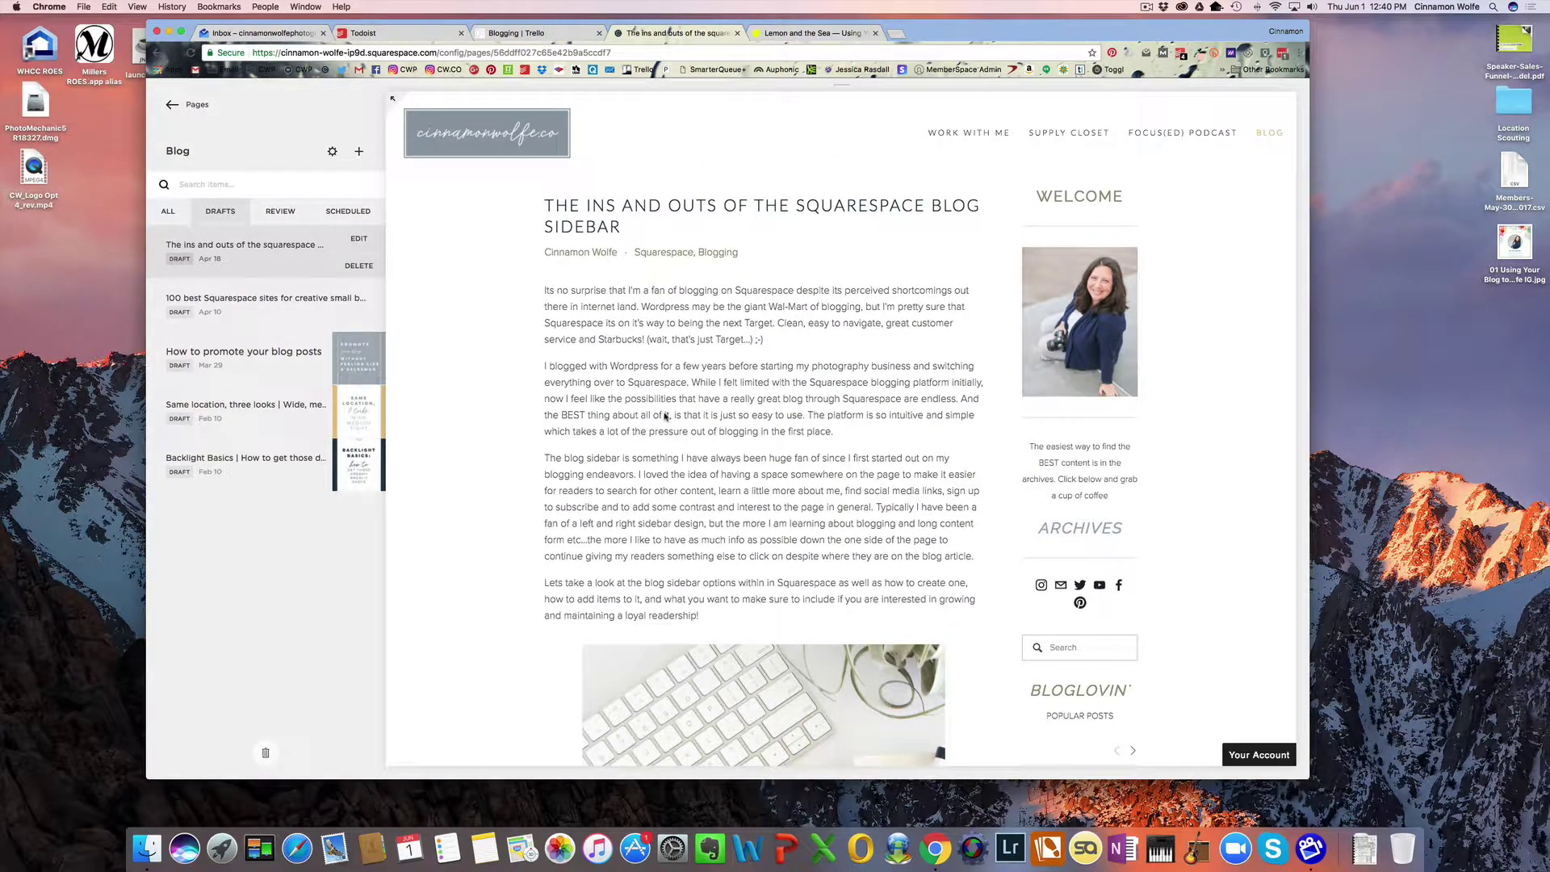
pyautogui.moveTo(663, 412)
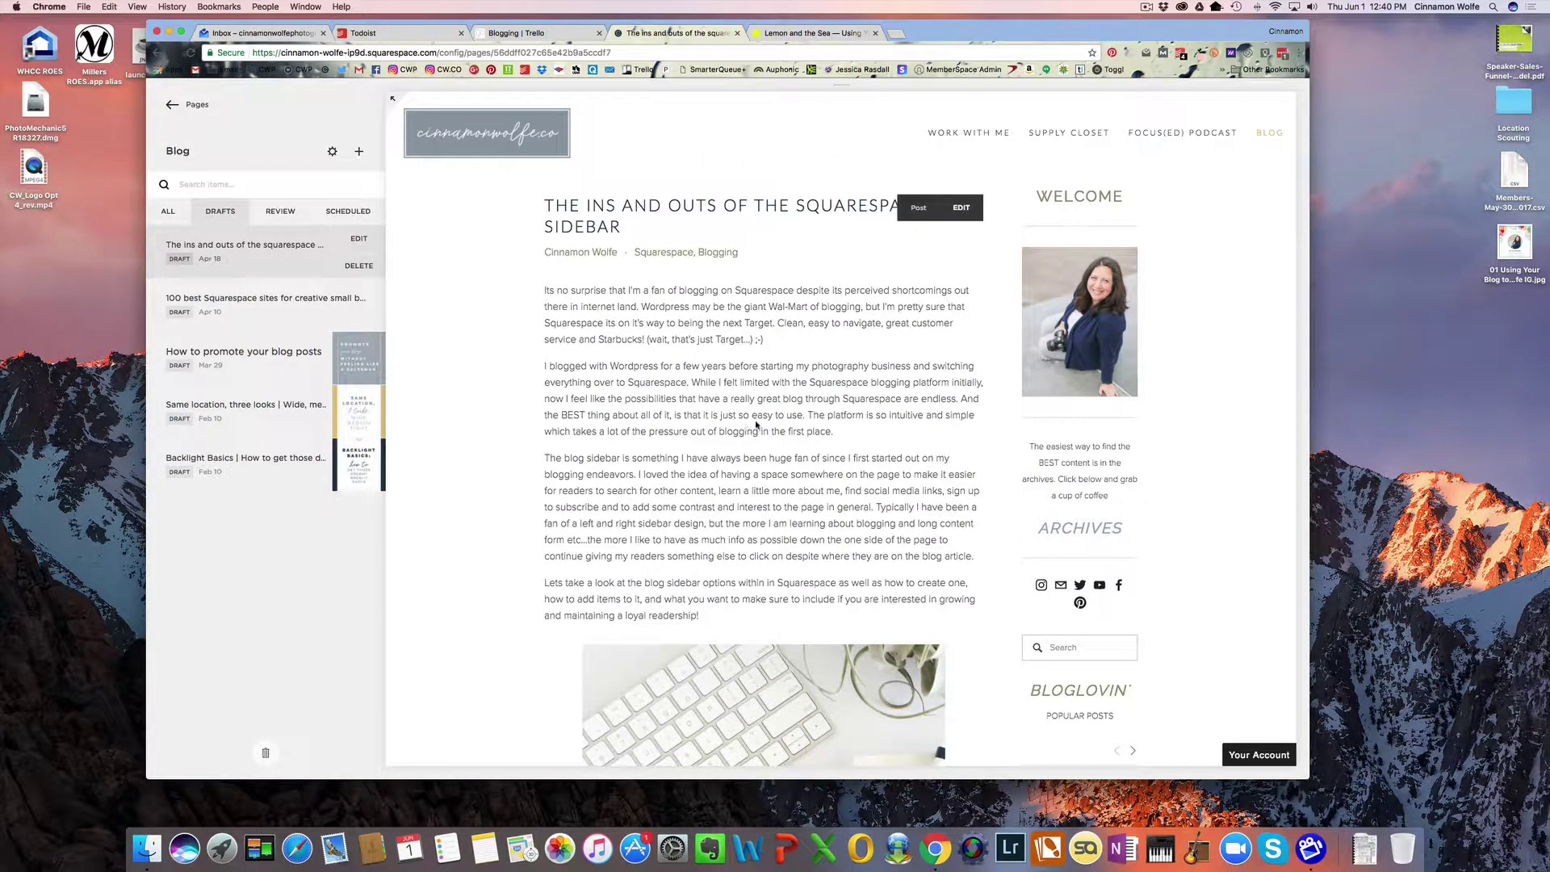
# - Go back to the Pages panel so the main blog post preview reloads
pyautogui.click(197, 105)
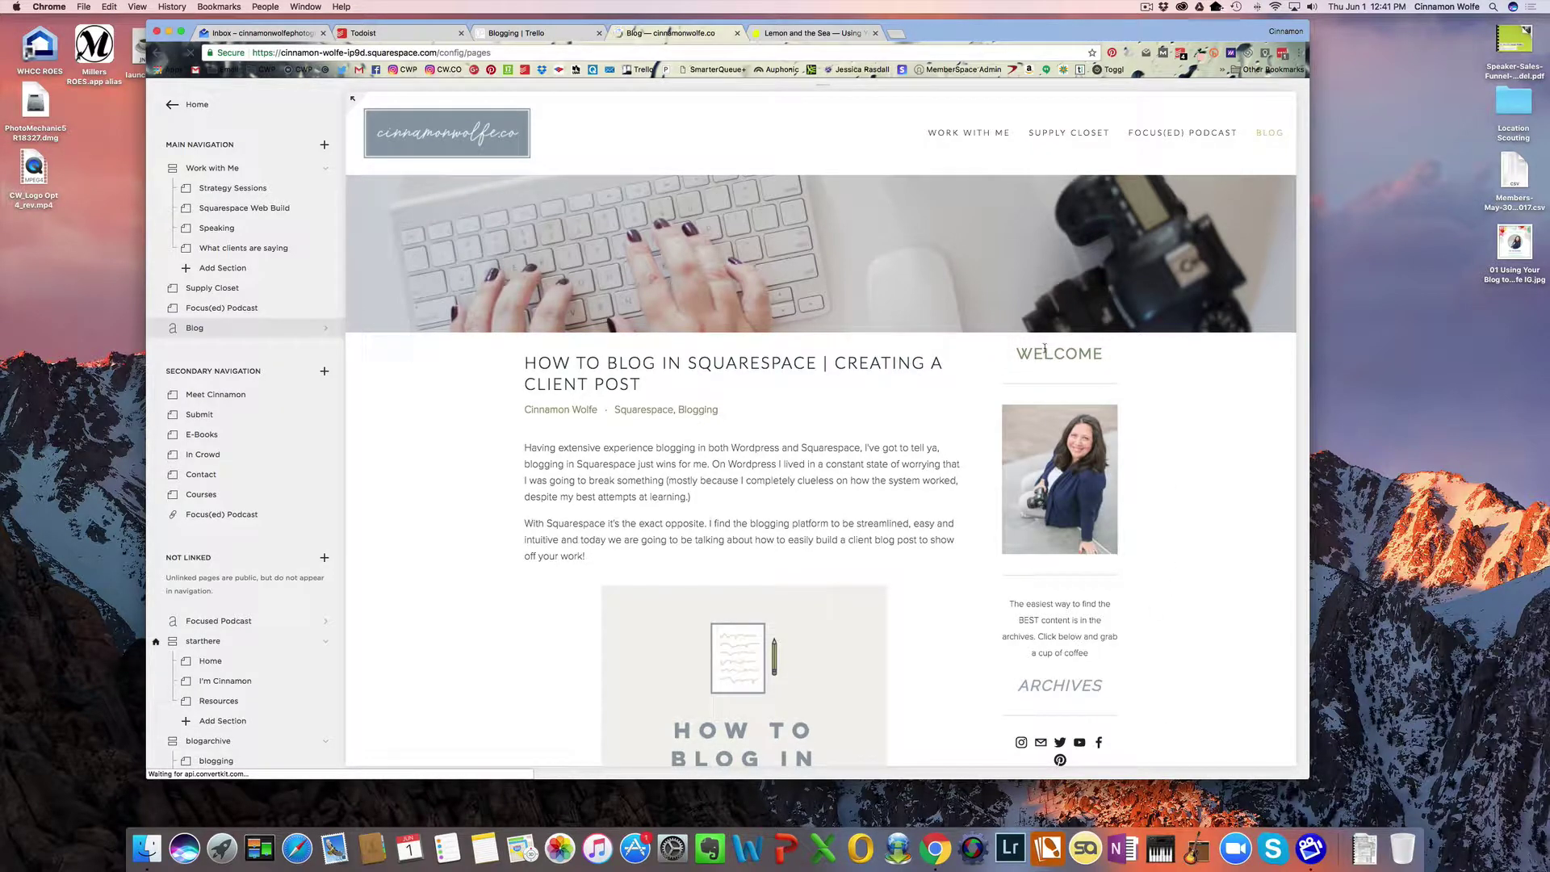
pyautogui.moveTo(1092, 343)
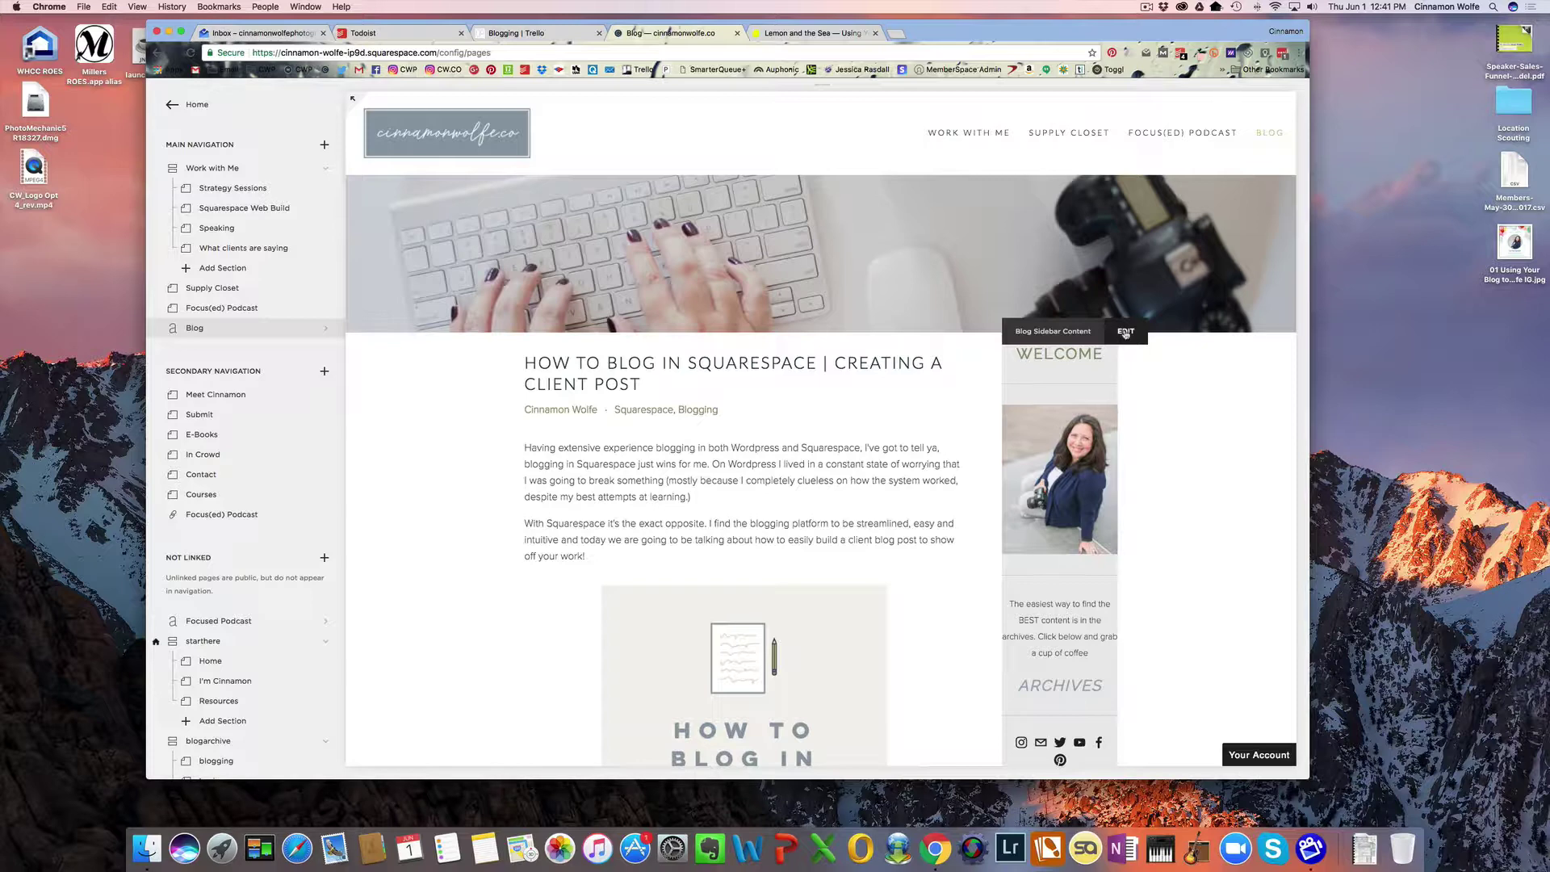
# - Edit the blog sidebar and open the content block menu at an insertion point above WELCOME
pyautogui.click(1145, 476)
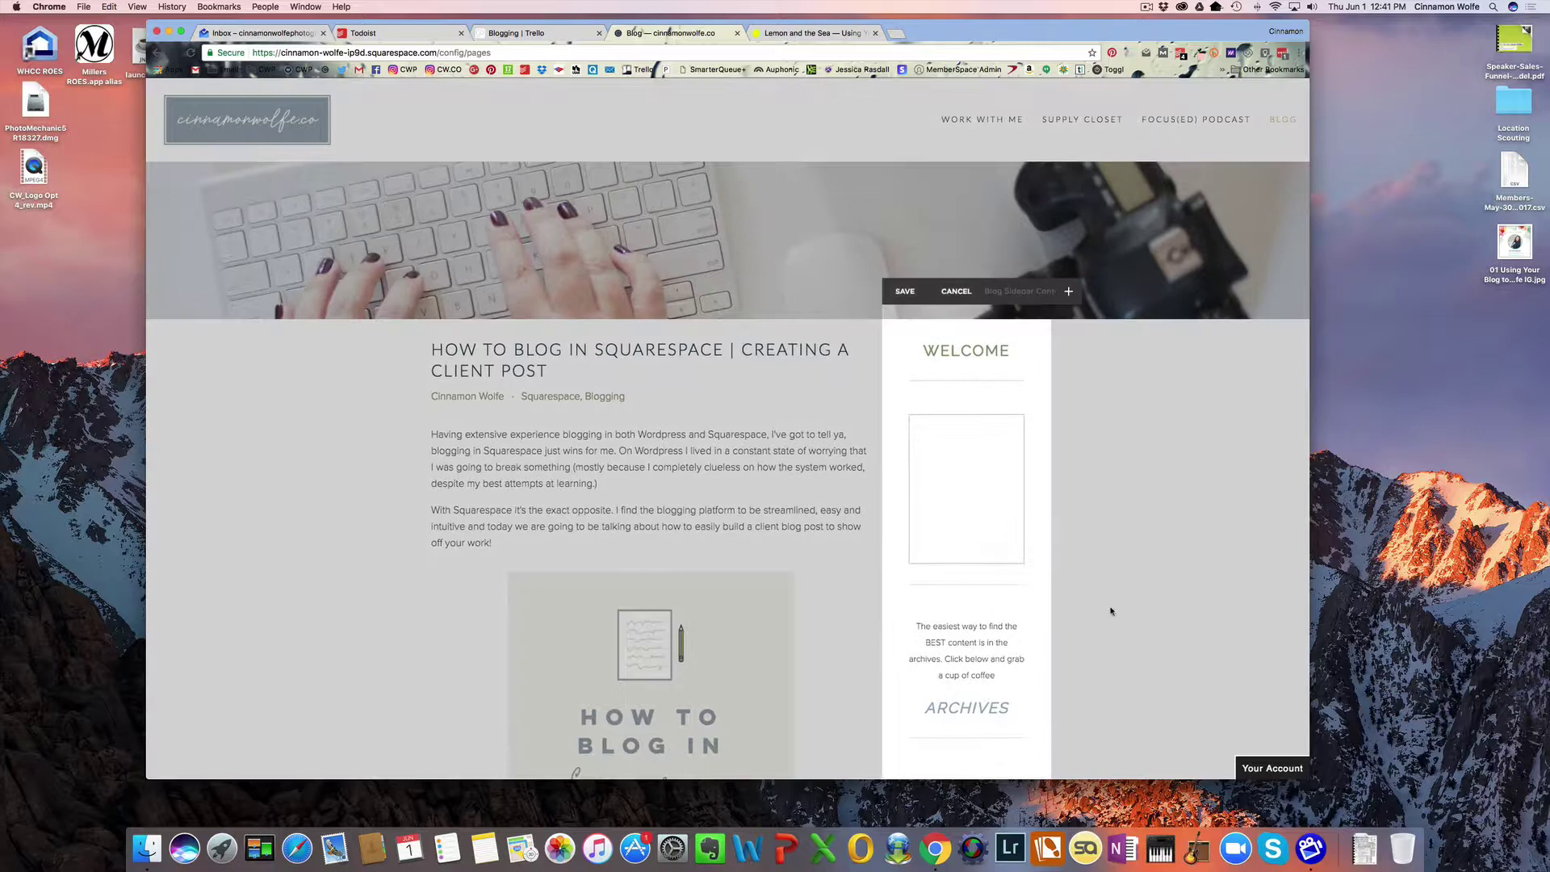
pyautogui.moveTo(968, 429)
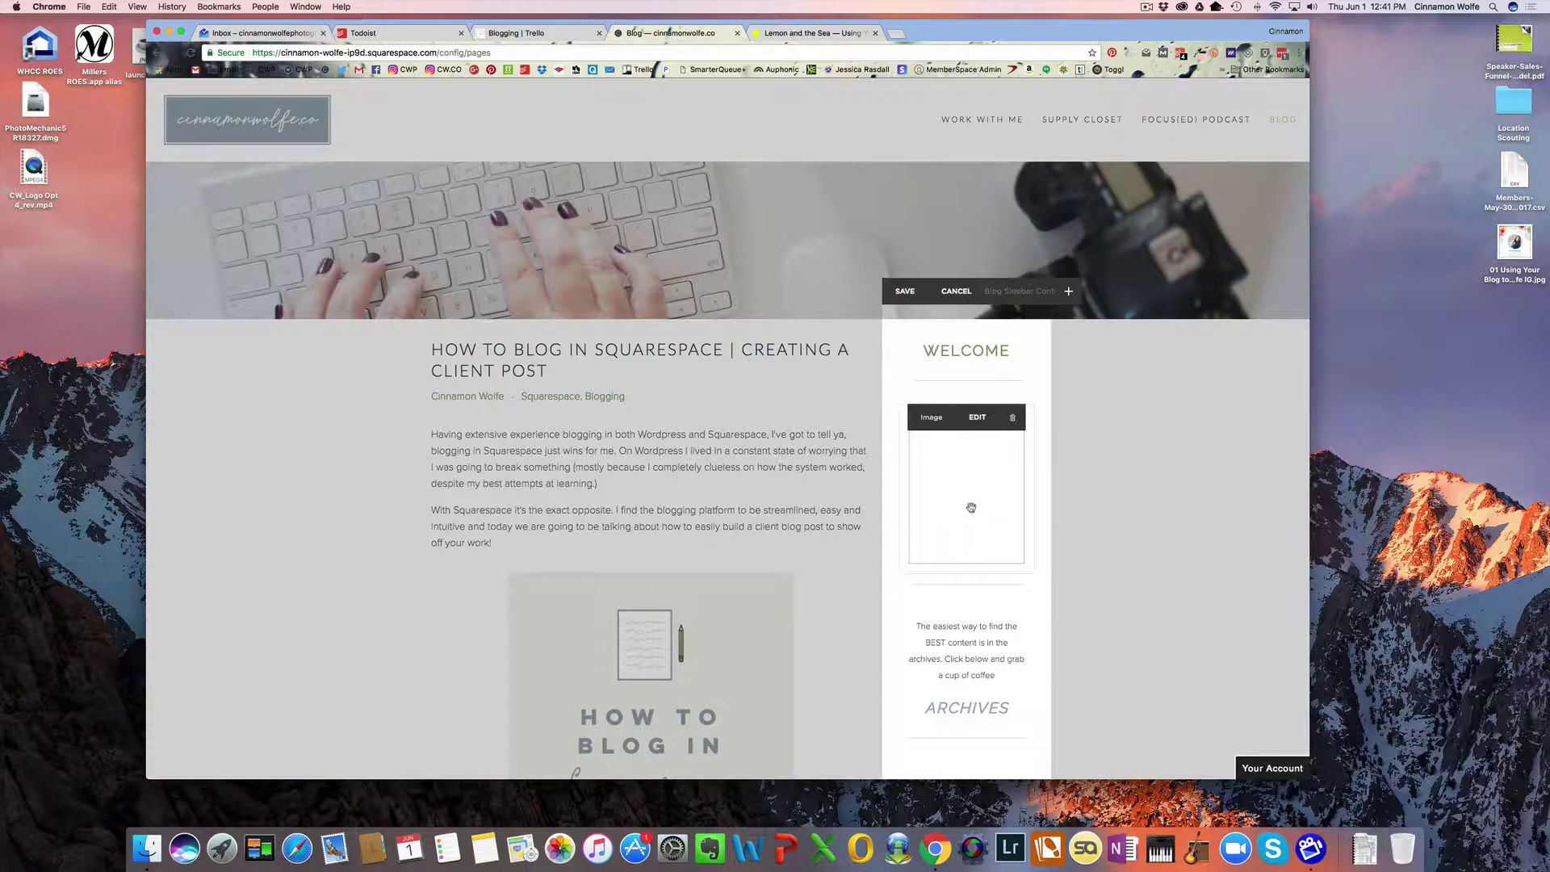
pyautogui.scroll(-3, 968, 452)
pyautogui.moveTo(898, 463); pyautogui.dragTo(898, 248)
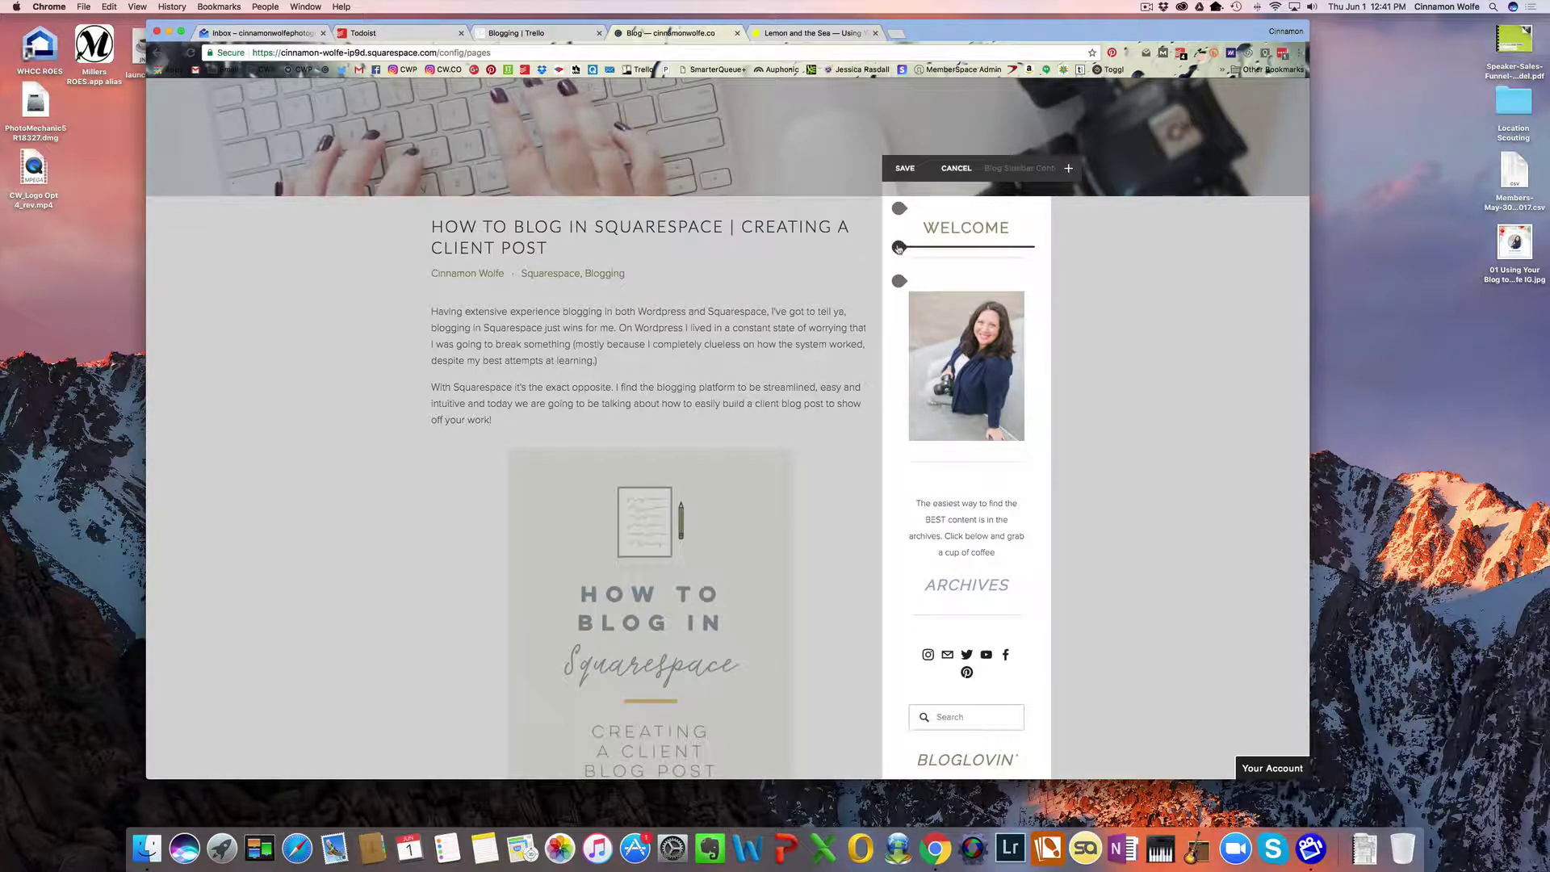
pyautogui.click(898, 248)
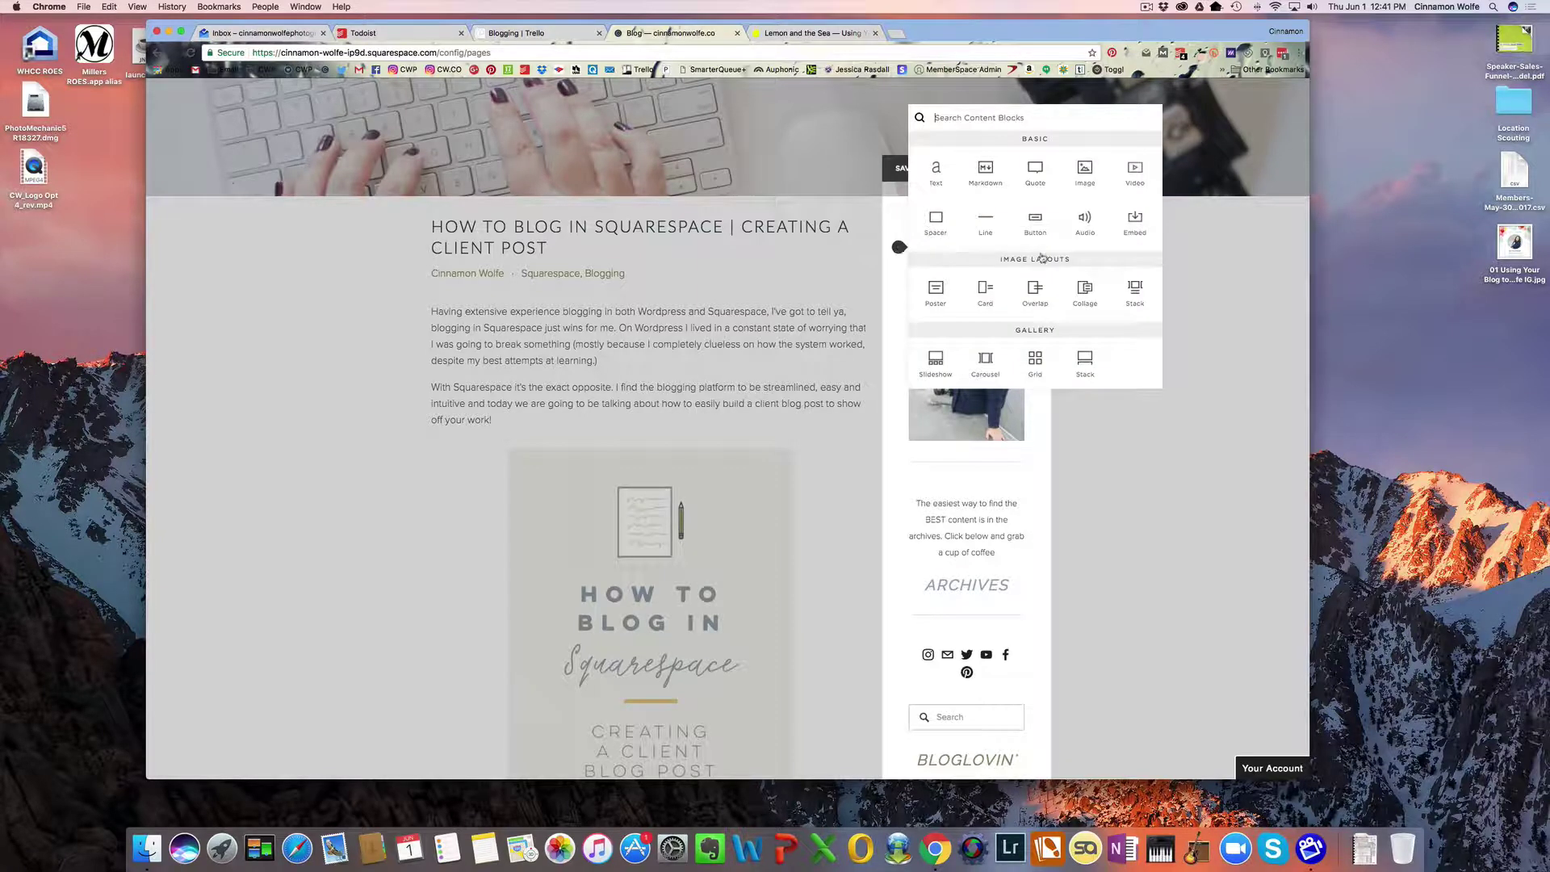
pyautogui.scroll(-8, 1043, 261)
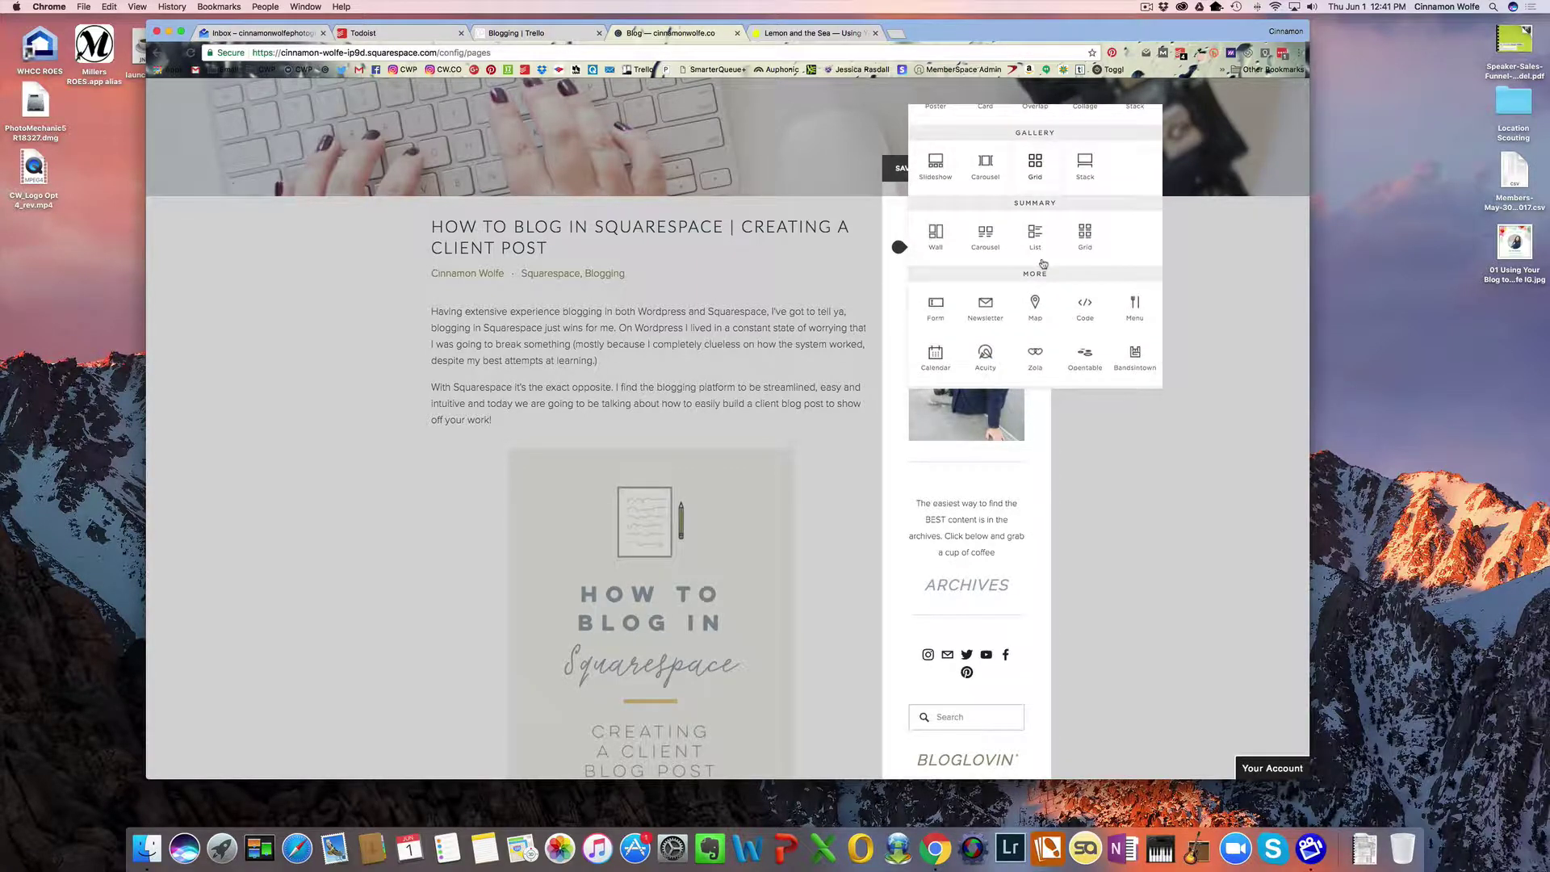
pyautogui.scroll(8, 1042, 261)
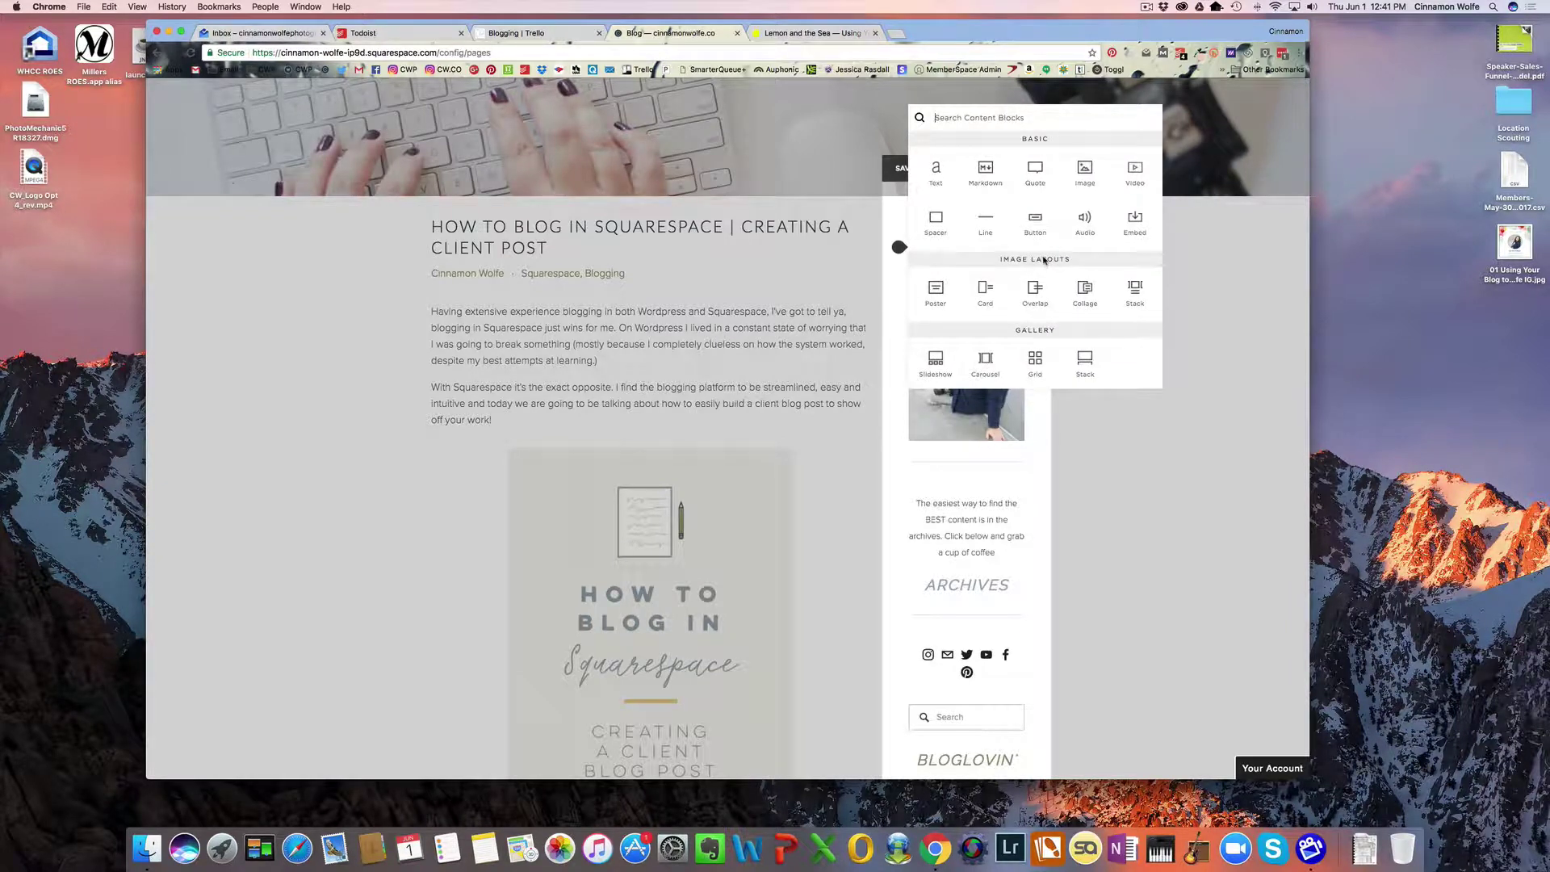
# - Dismiss the block menu and review the sidebar blocks down to the Popular Posts summary
pyautogui.click(1124, 423)
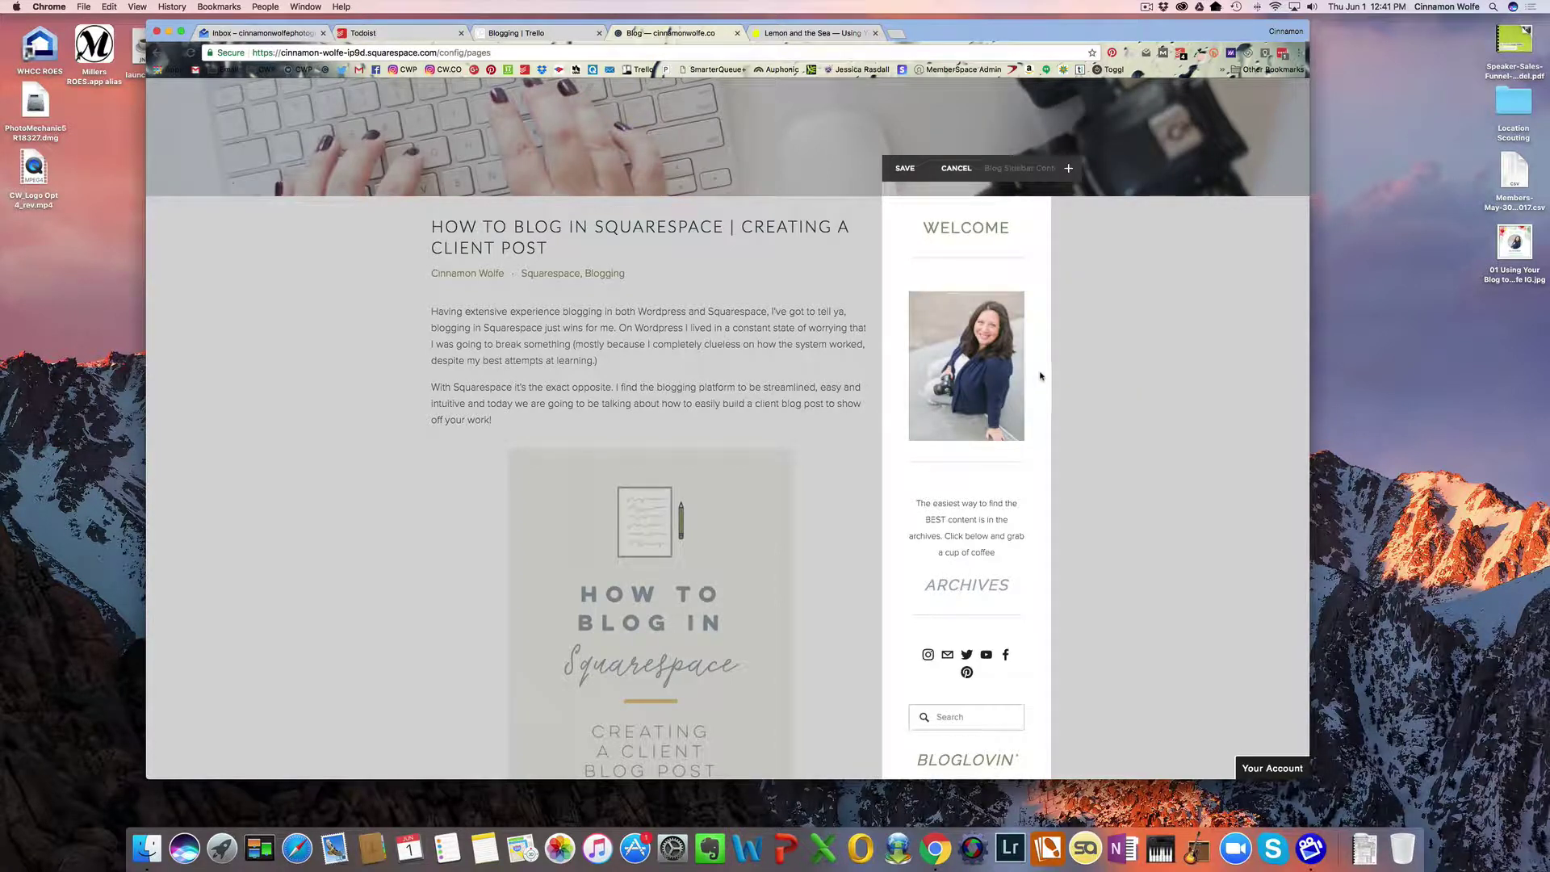
pyautogui.moveTo(1028, 379)
pyautogui.scroll(-1, 1027, 378)
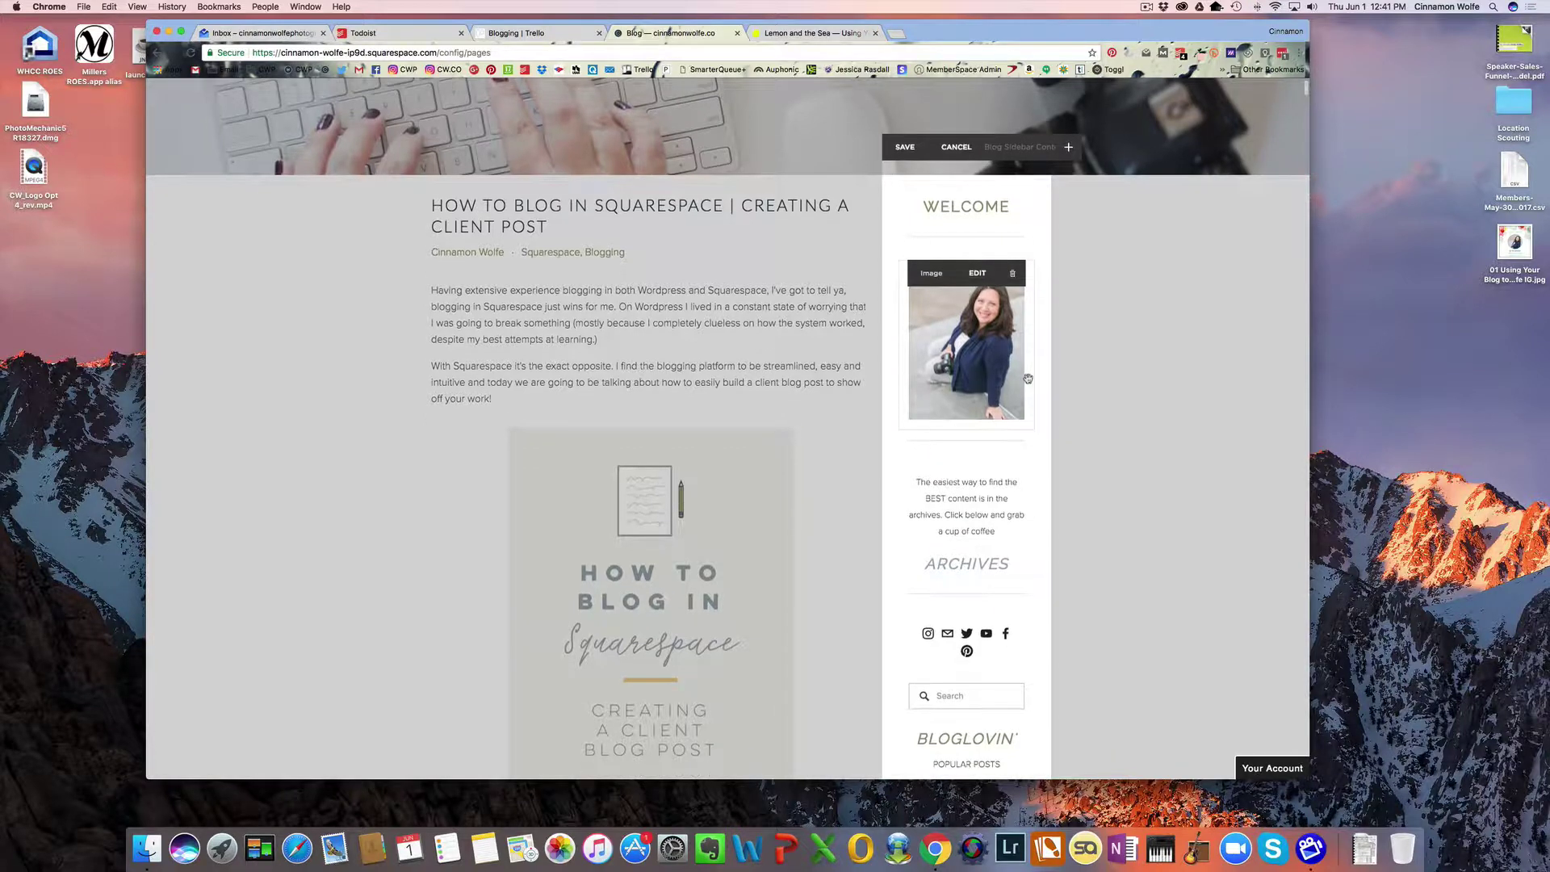
pyautogui.moveTo(920, 193)
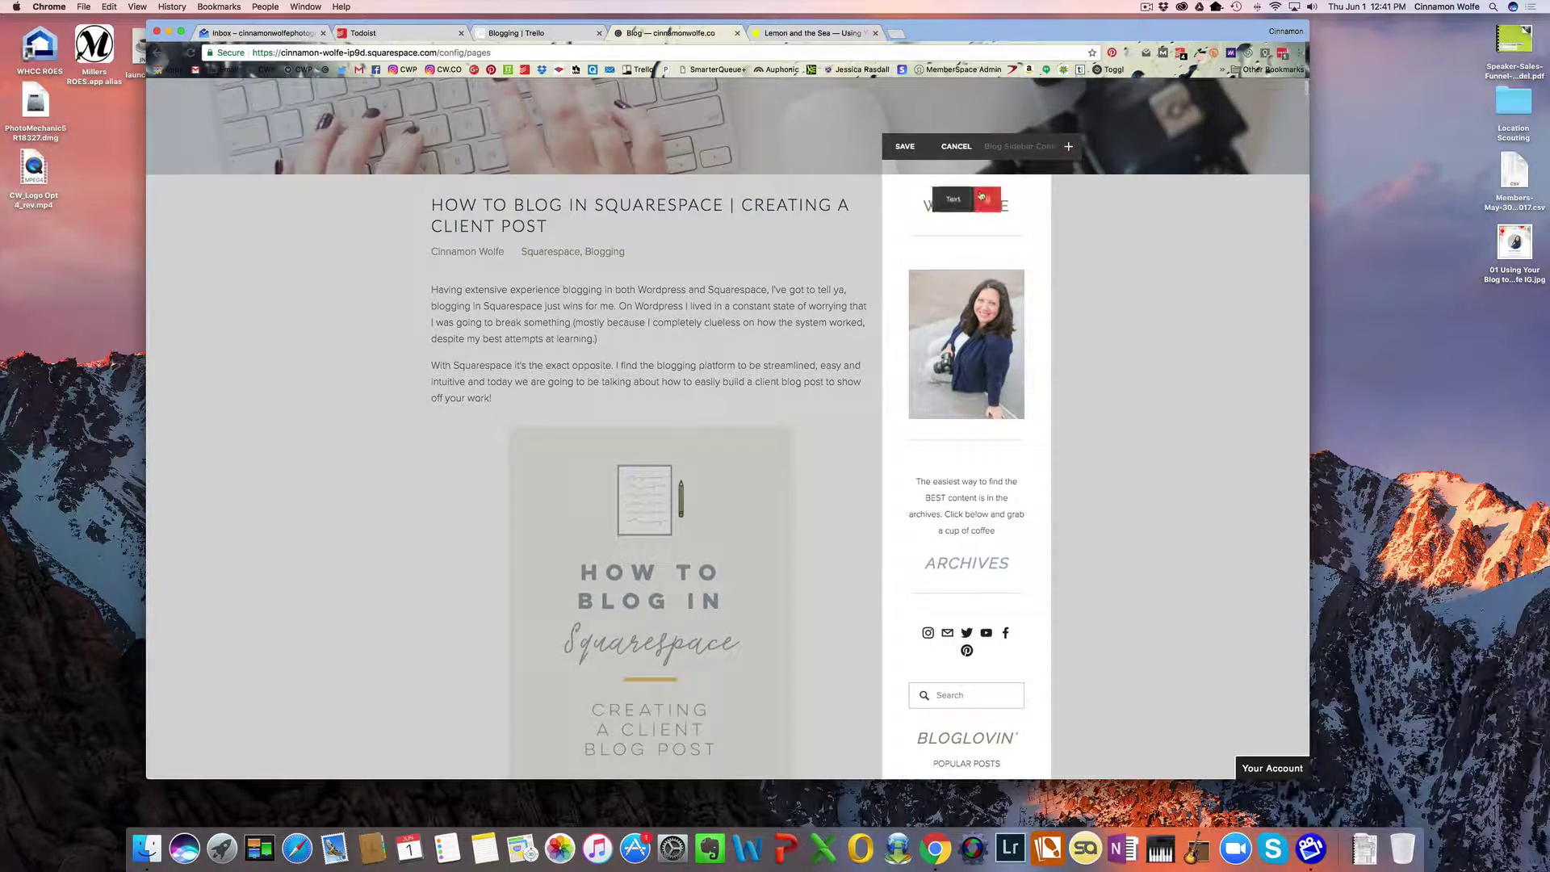
pyautogui.scroll(-1, 929, 235)
pyautogui.moveTo(931, 240)
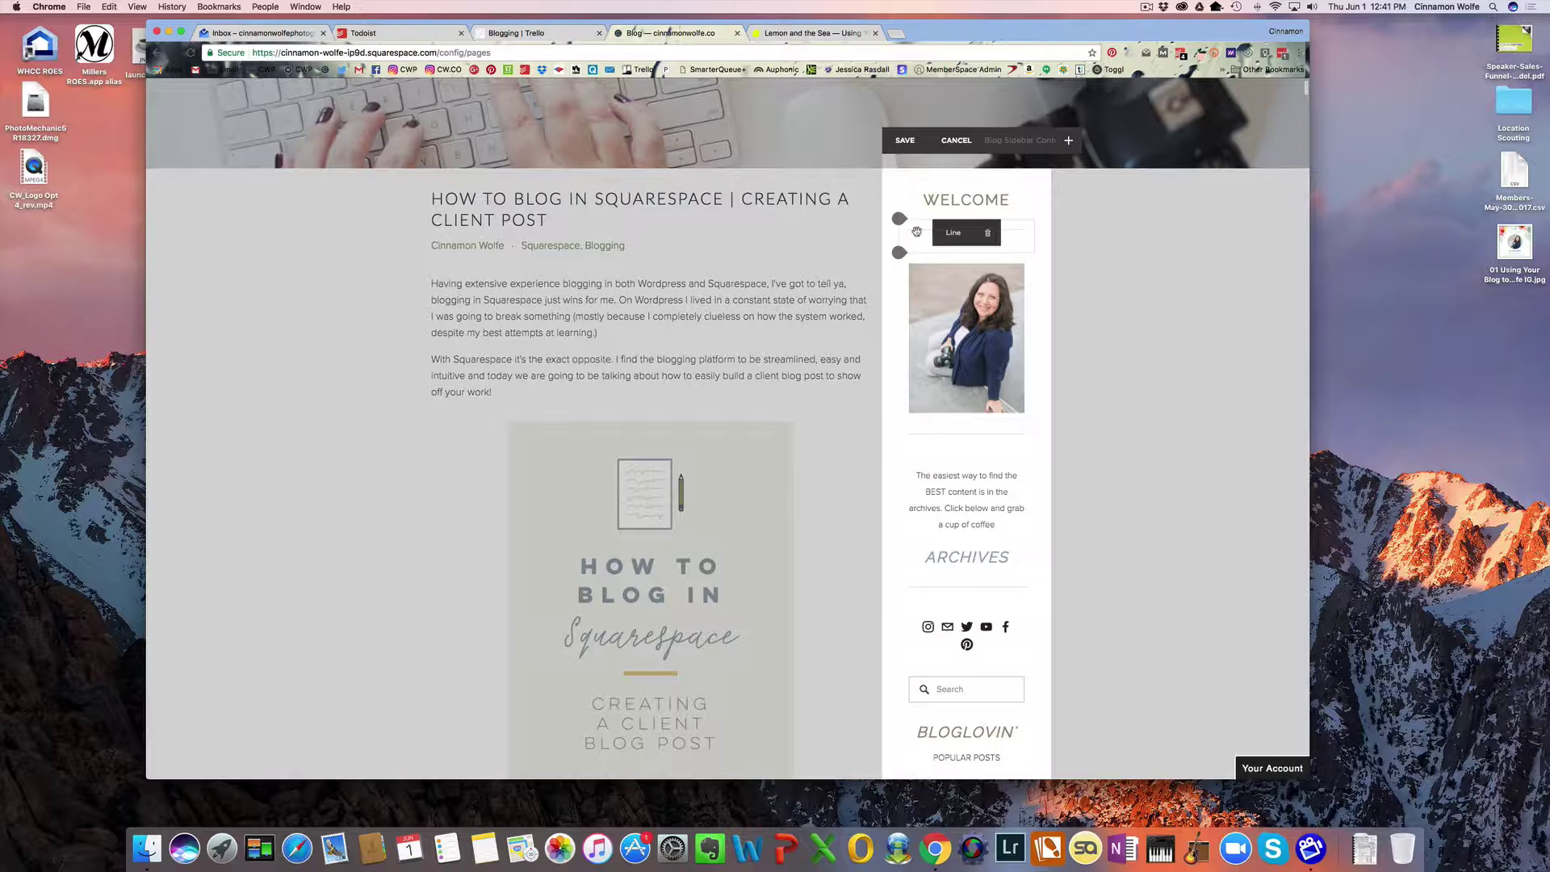
pyautogui.scroll(-1, 936, 275)
pyautogui.moveTo(945, 326)
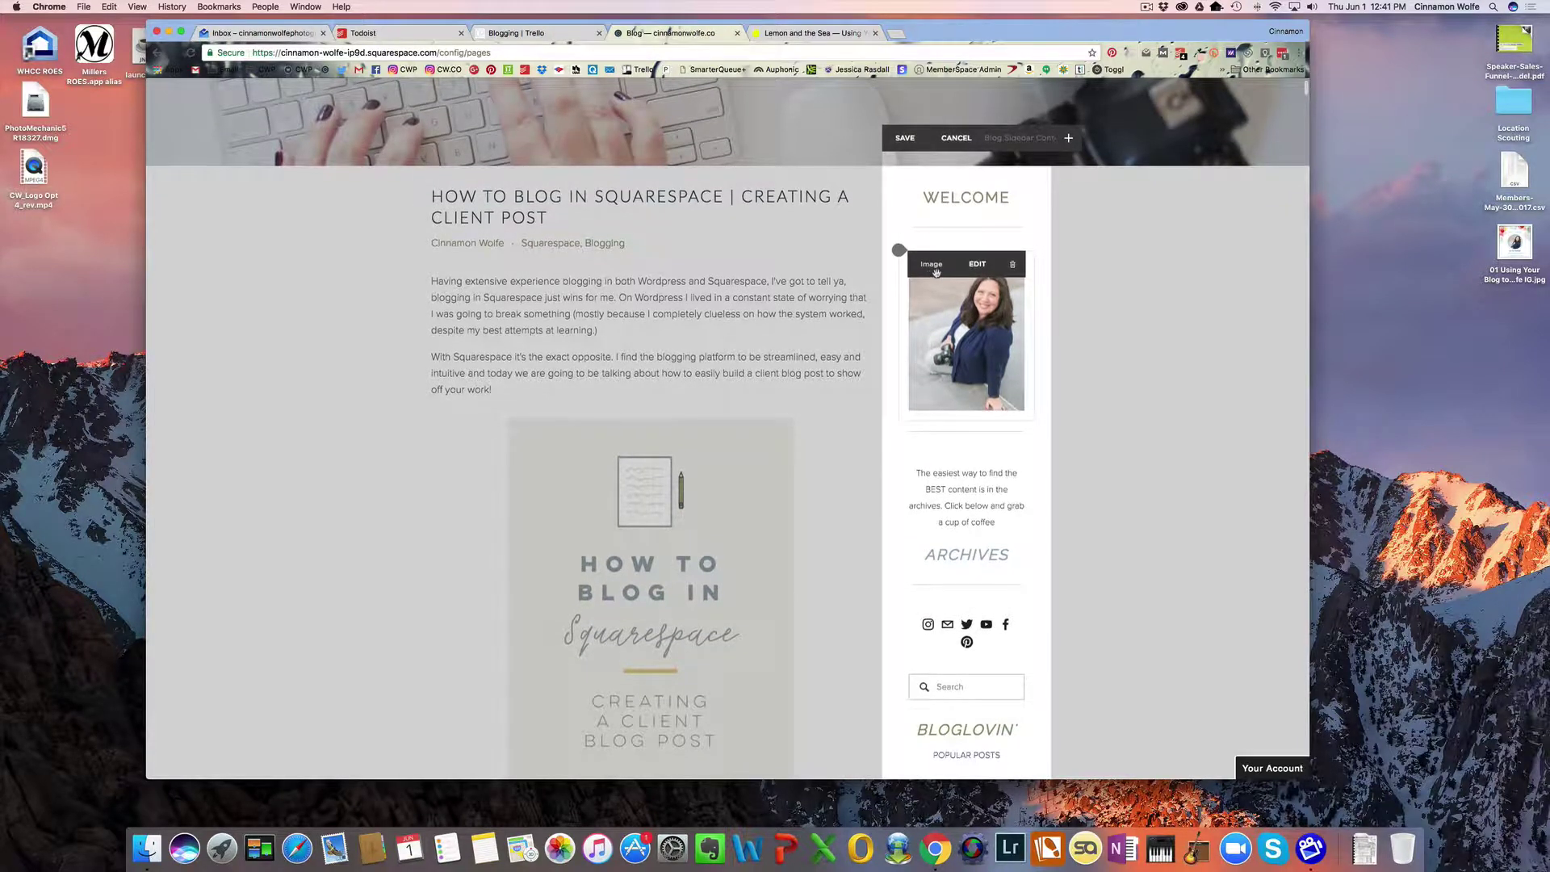
pyautogui.moveTo(950, 432)
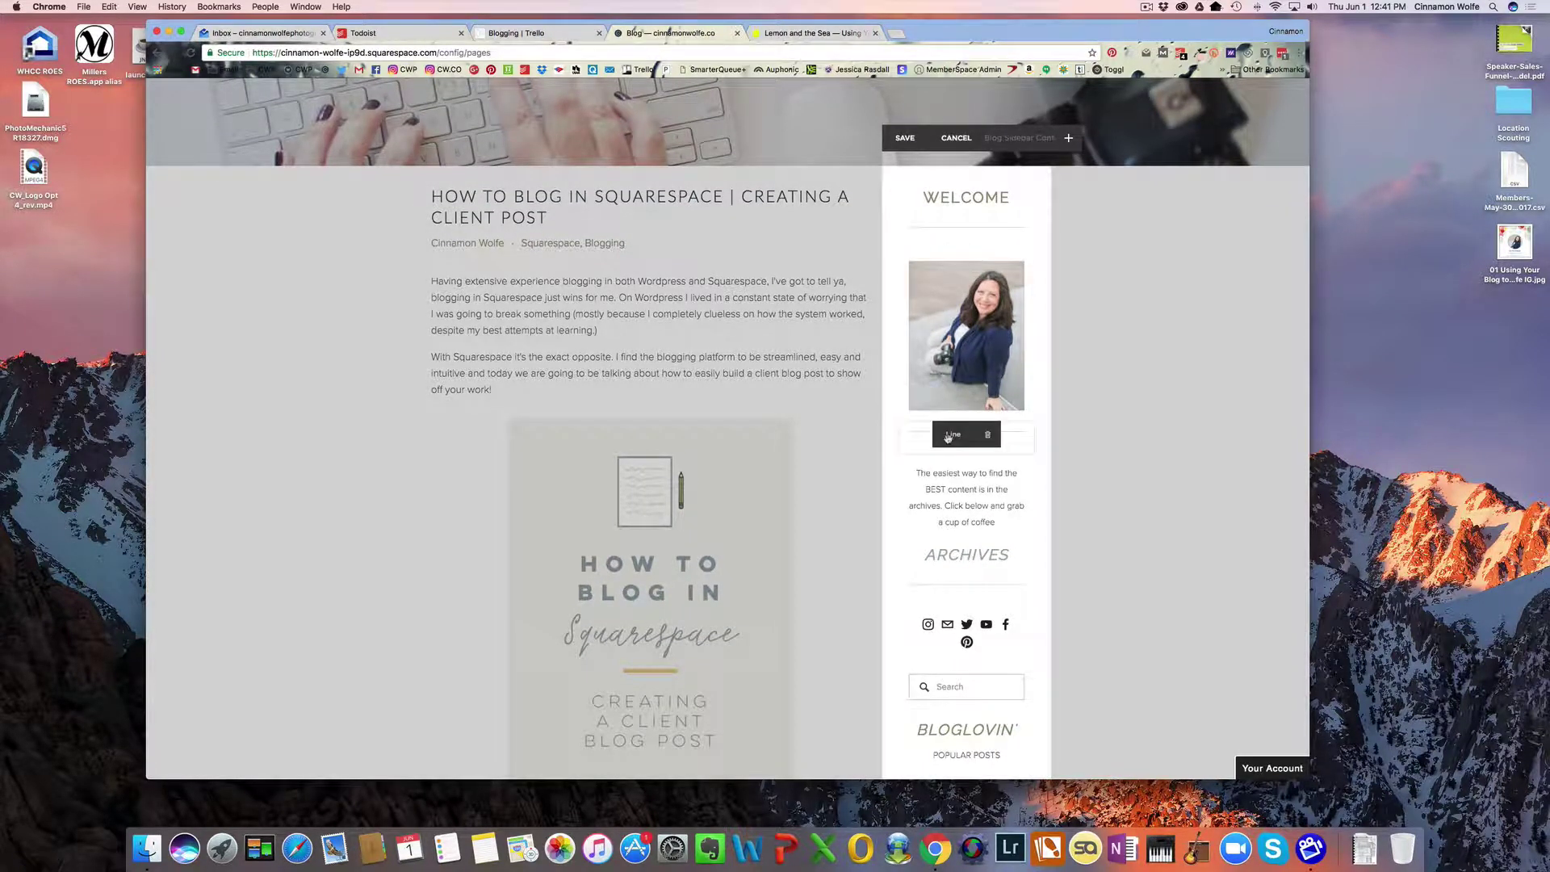
pyautogui.scroll(-2, 949, 452)
pyautogui.scroll(-3, 952, 510)
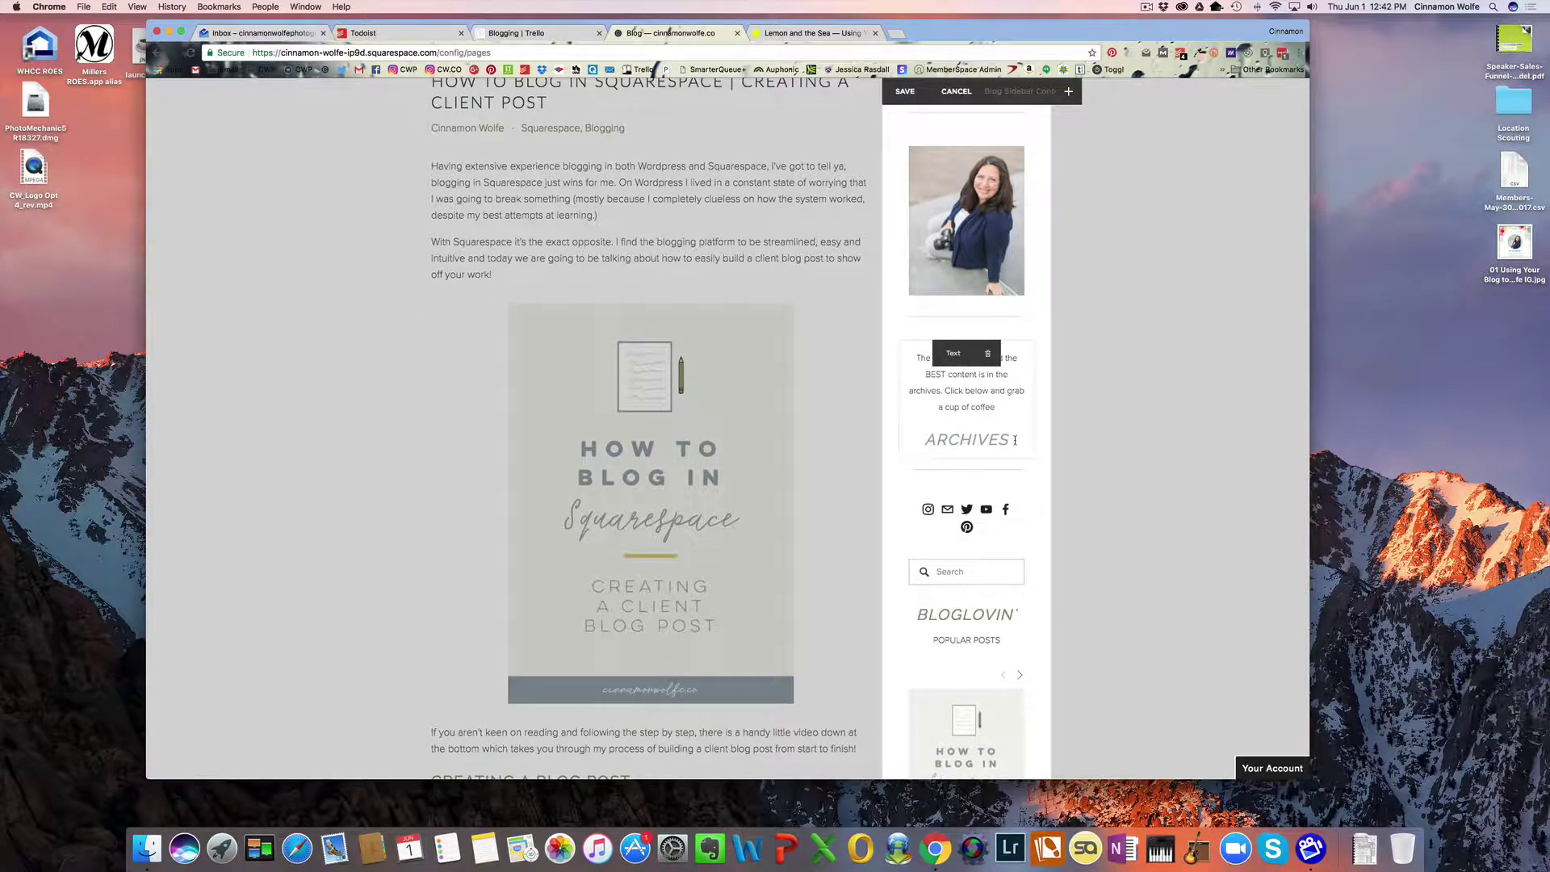
pyautogui.scroll(-2, 1014, 440)
pyautogui.moveTo(993, 477)
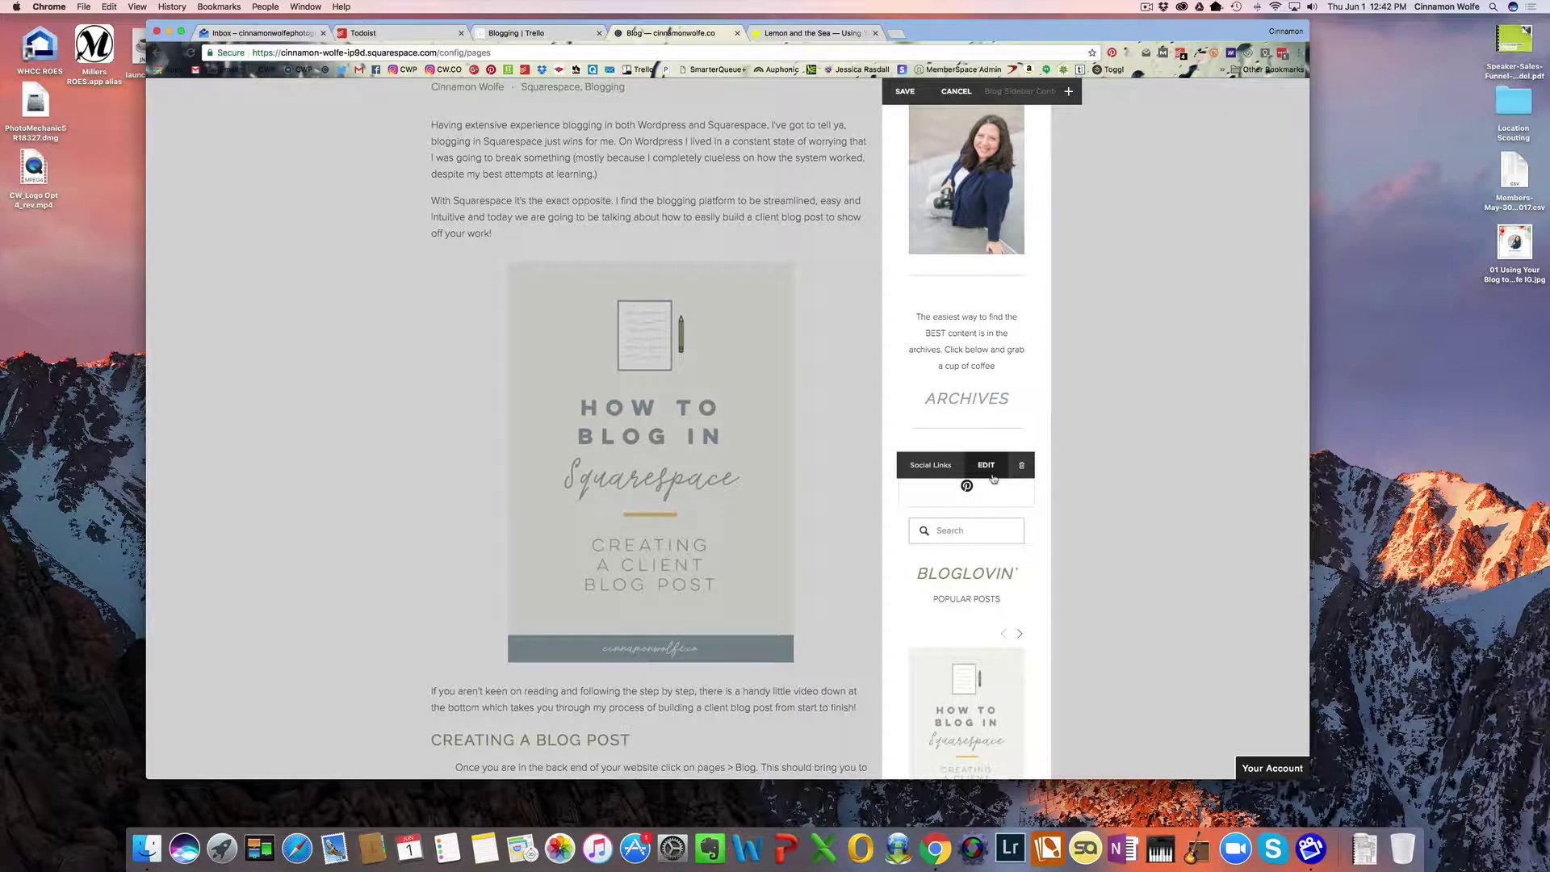
pyautogui.scroll(-3, 993, 476)
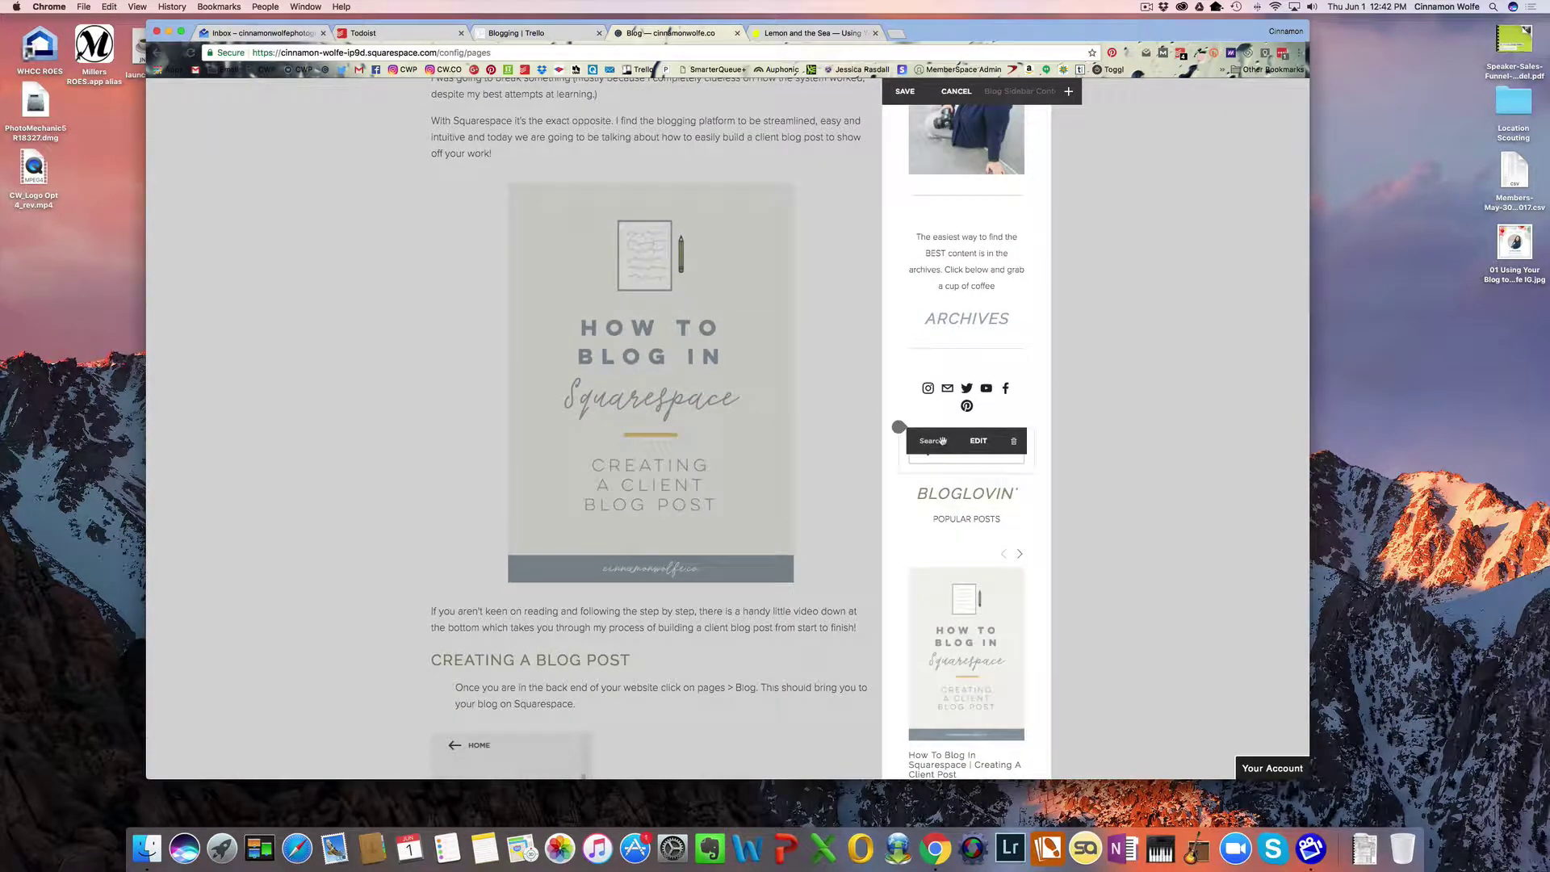
pyautogui.scroll(-3, 942, 440)
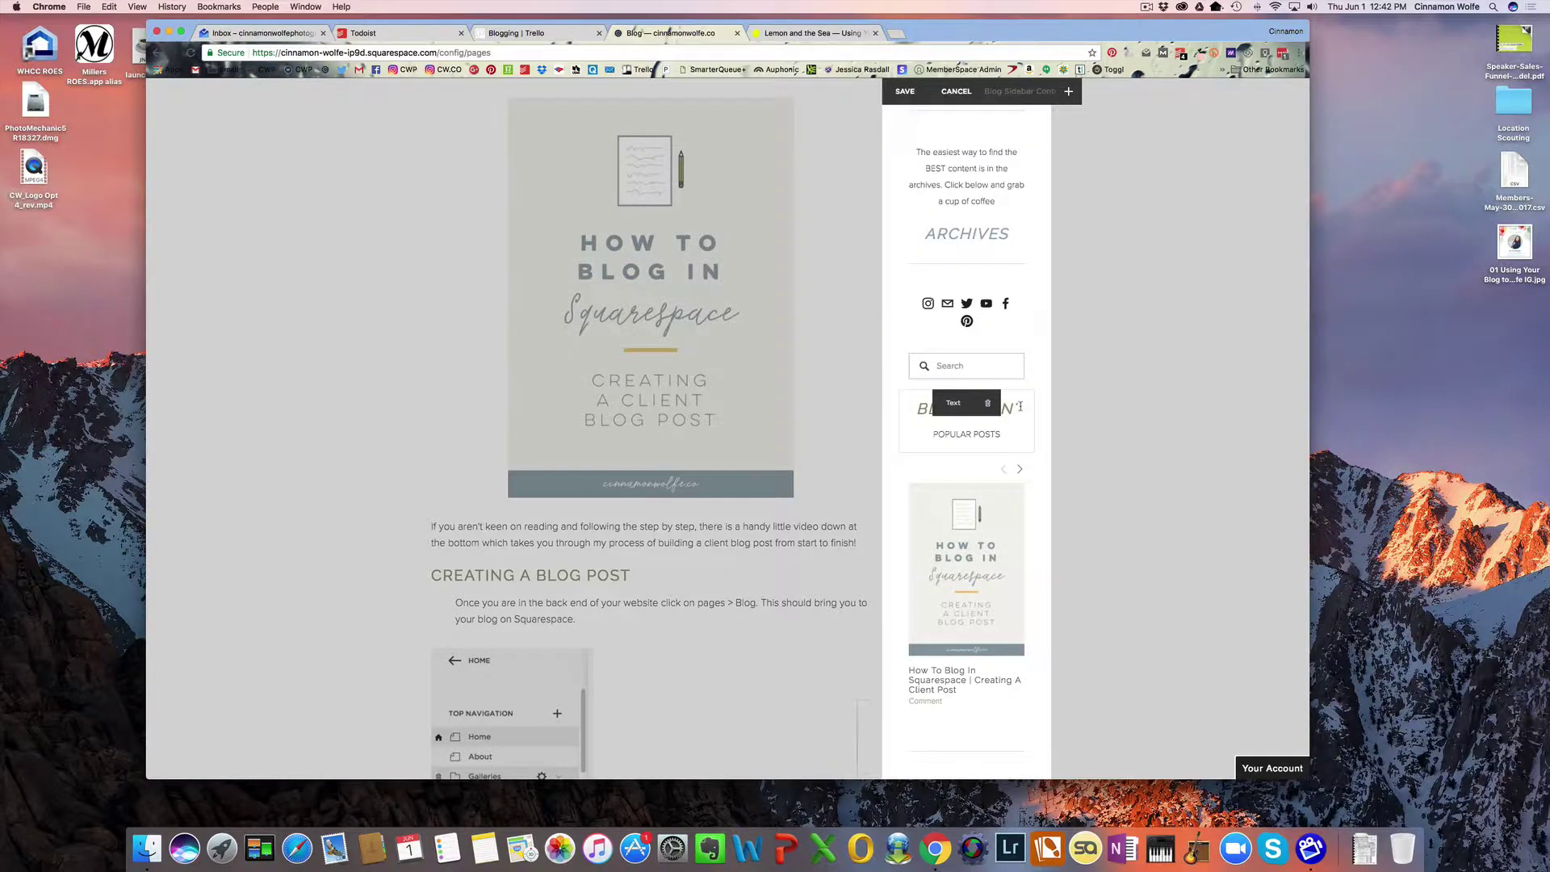
pyautogui.scroll(-5, 1020, 406)
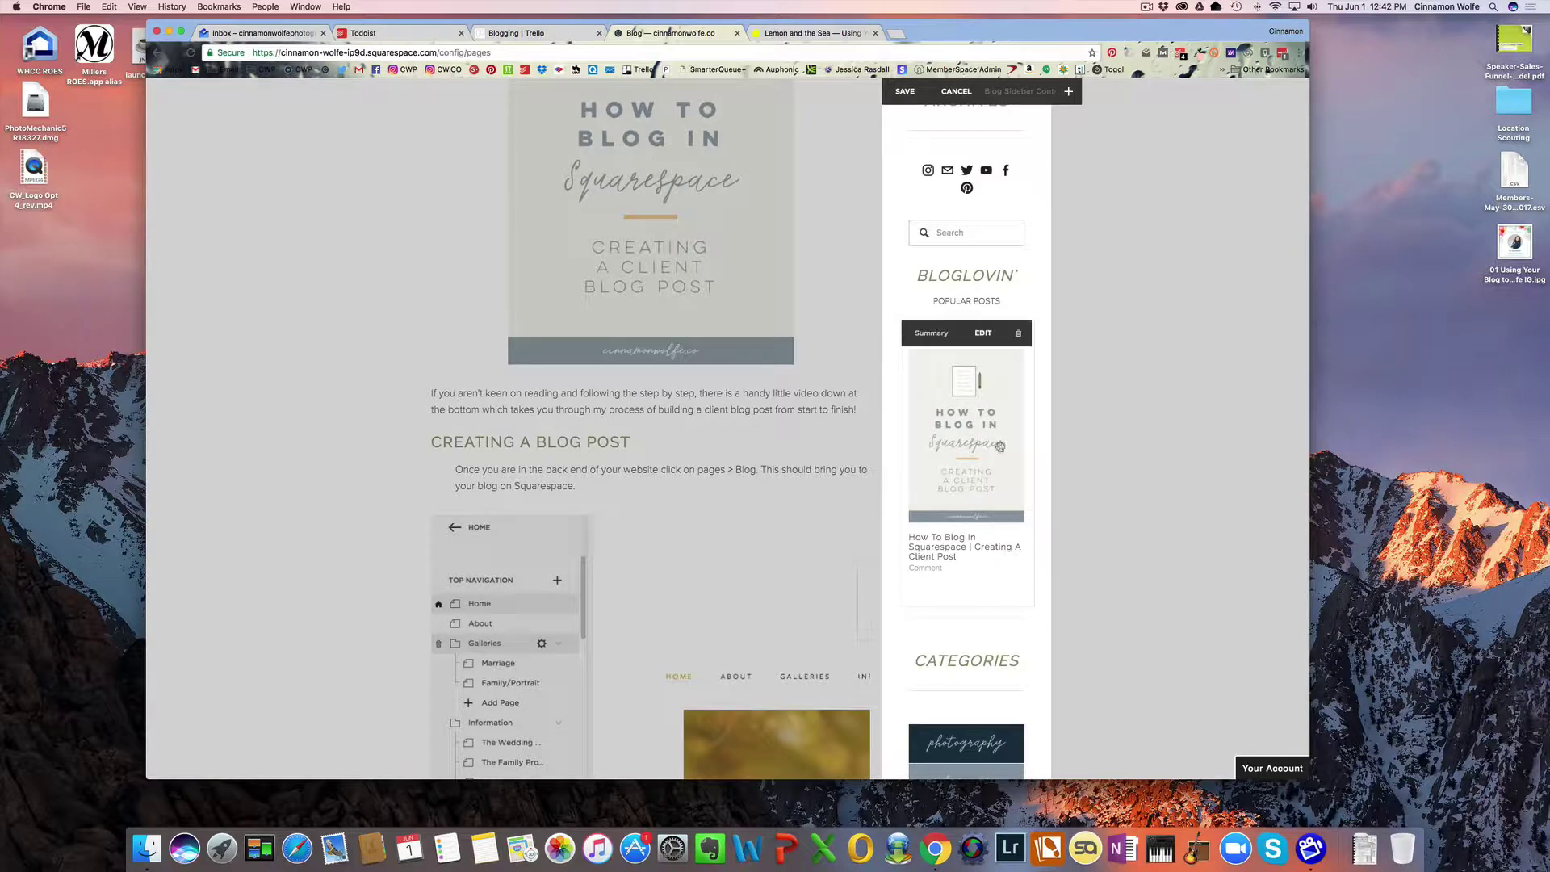
# - Give the Popular Posts summary a carousel layout at 2:3 Standard (Vertical), showing titles and thumbnails
pyautogui.click(983, 333)
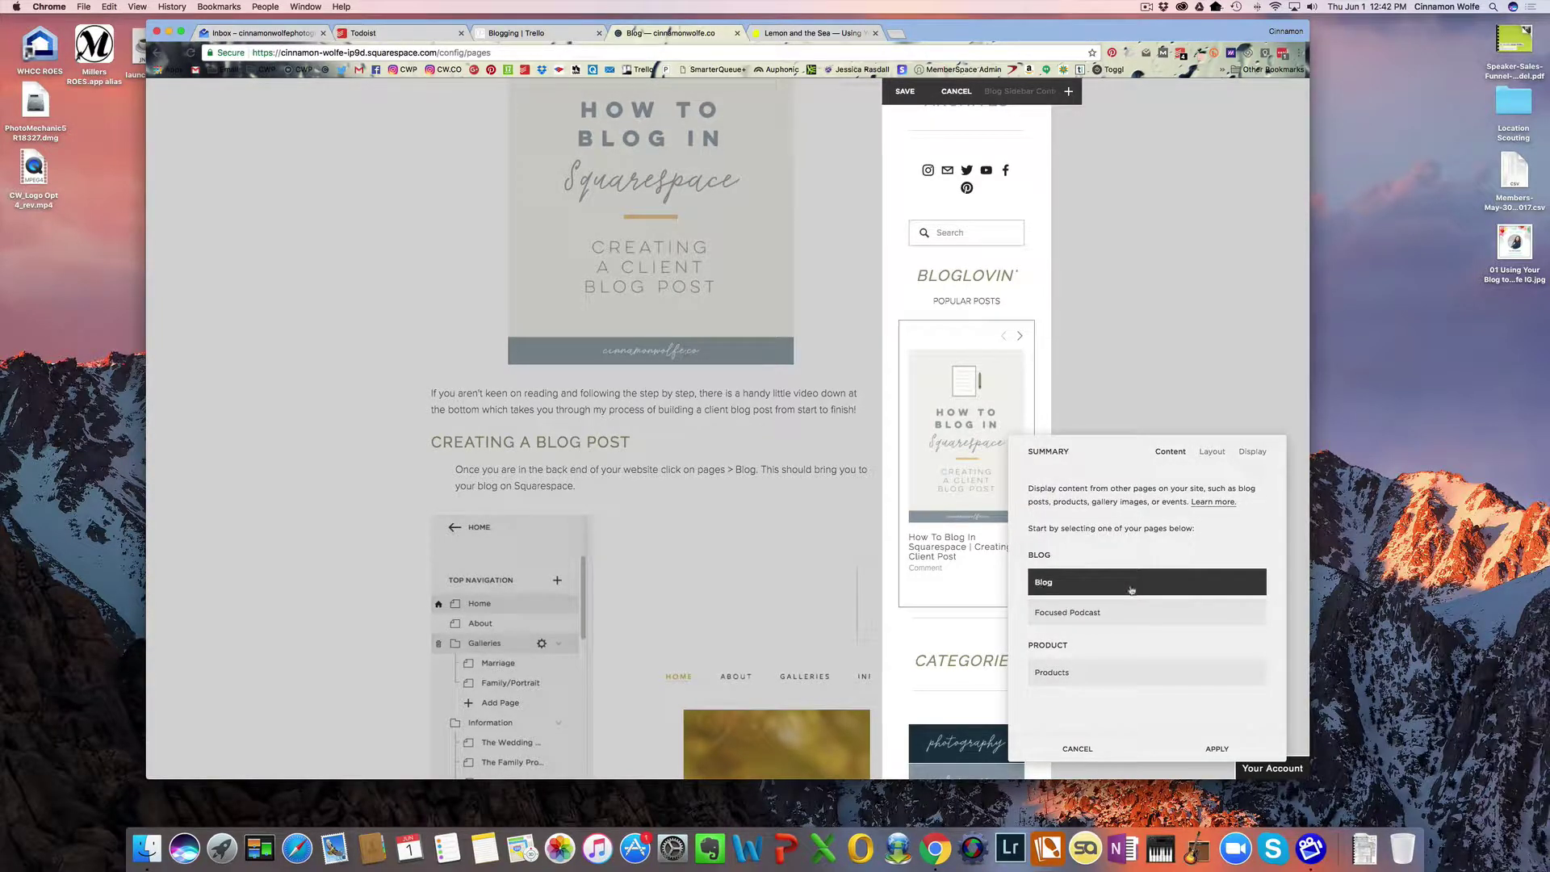
pyautogui.click(1211, 452)
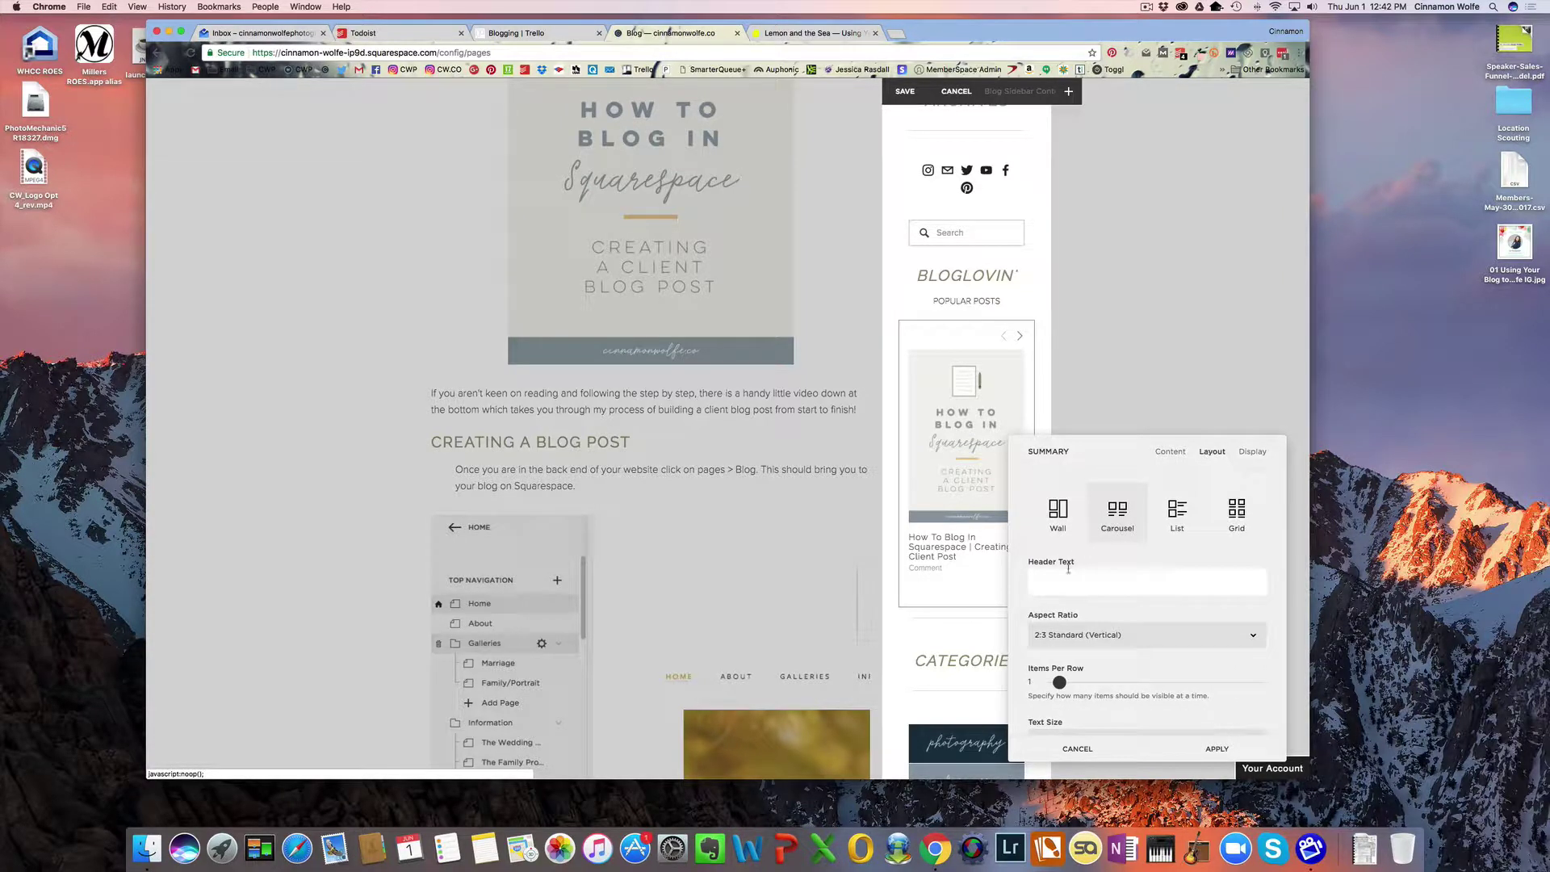
pyautogui.scroll(-1, 1066, 573)
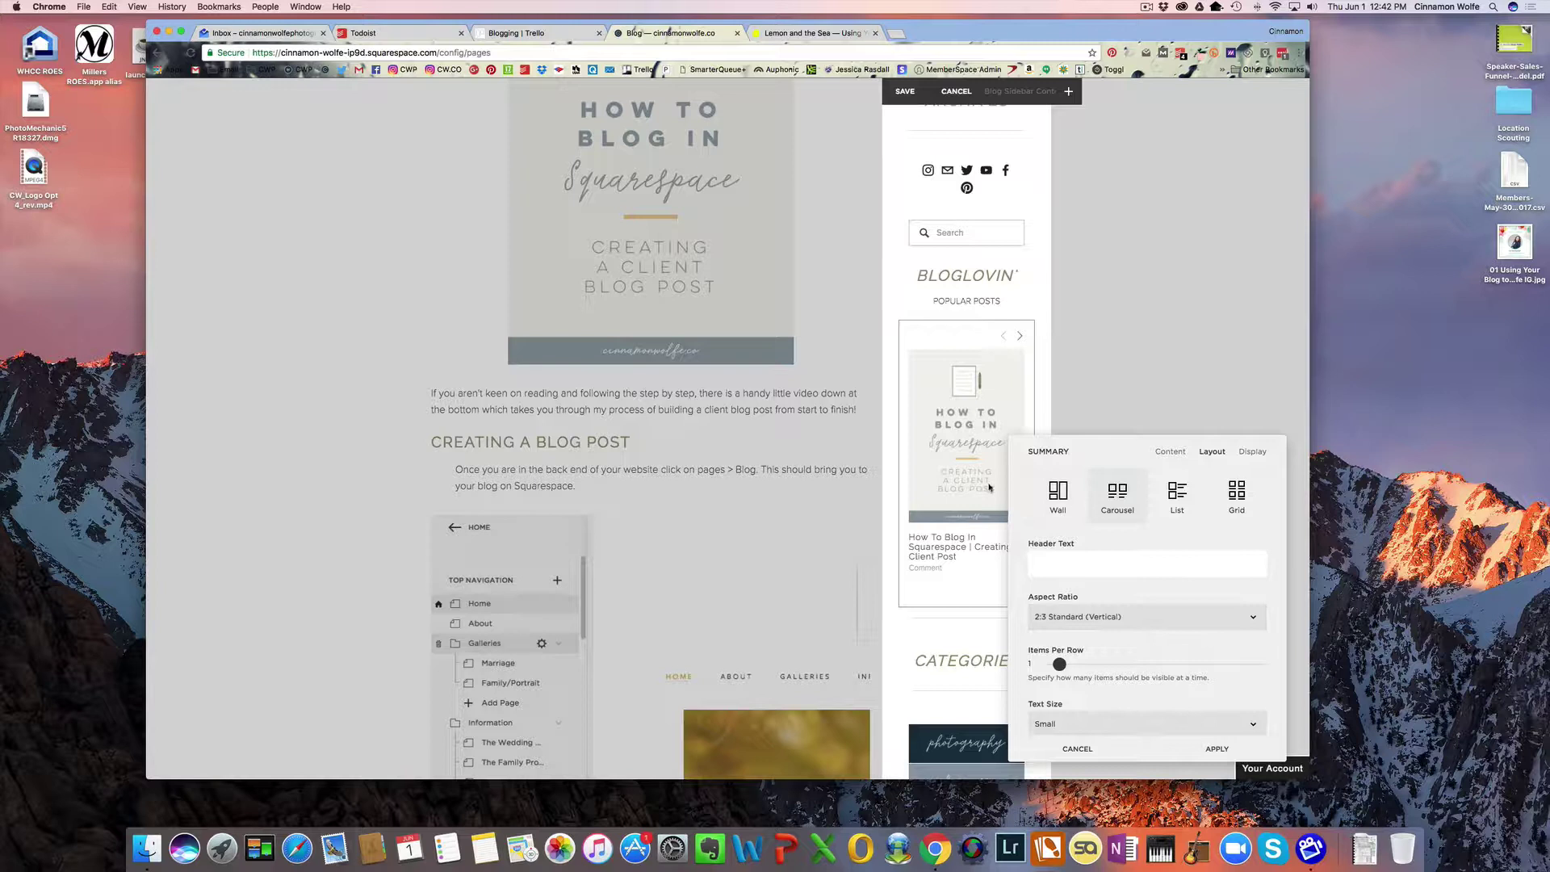
pyautogui.scroll(-1, 1029, 498)
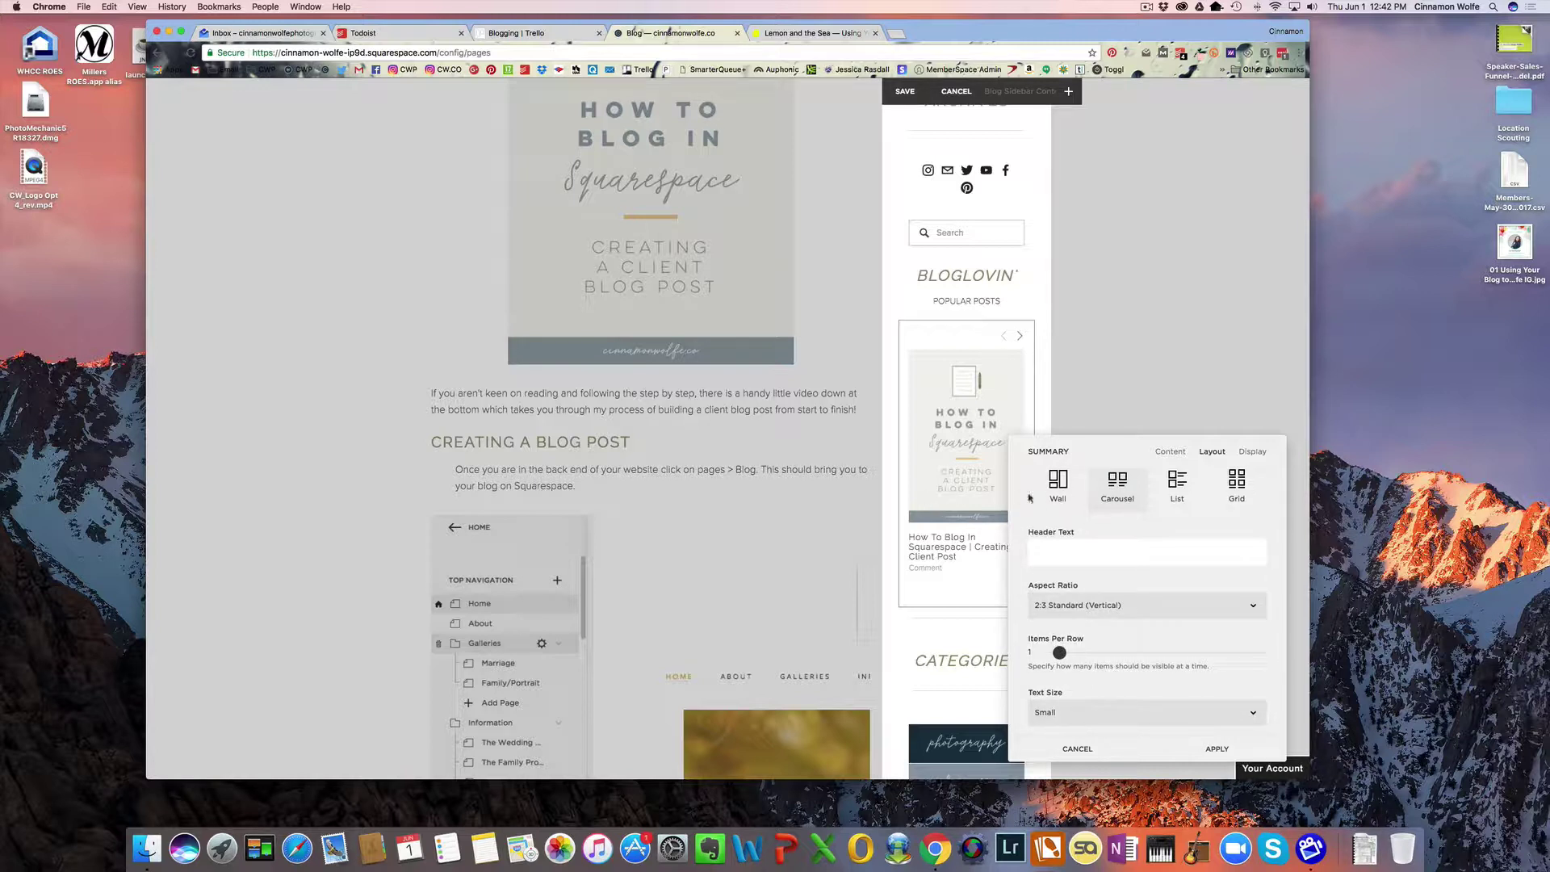
pyautogui.scroll(-2, 1030, 498)
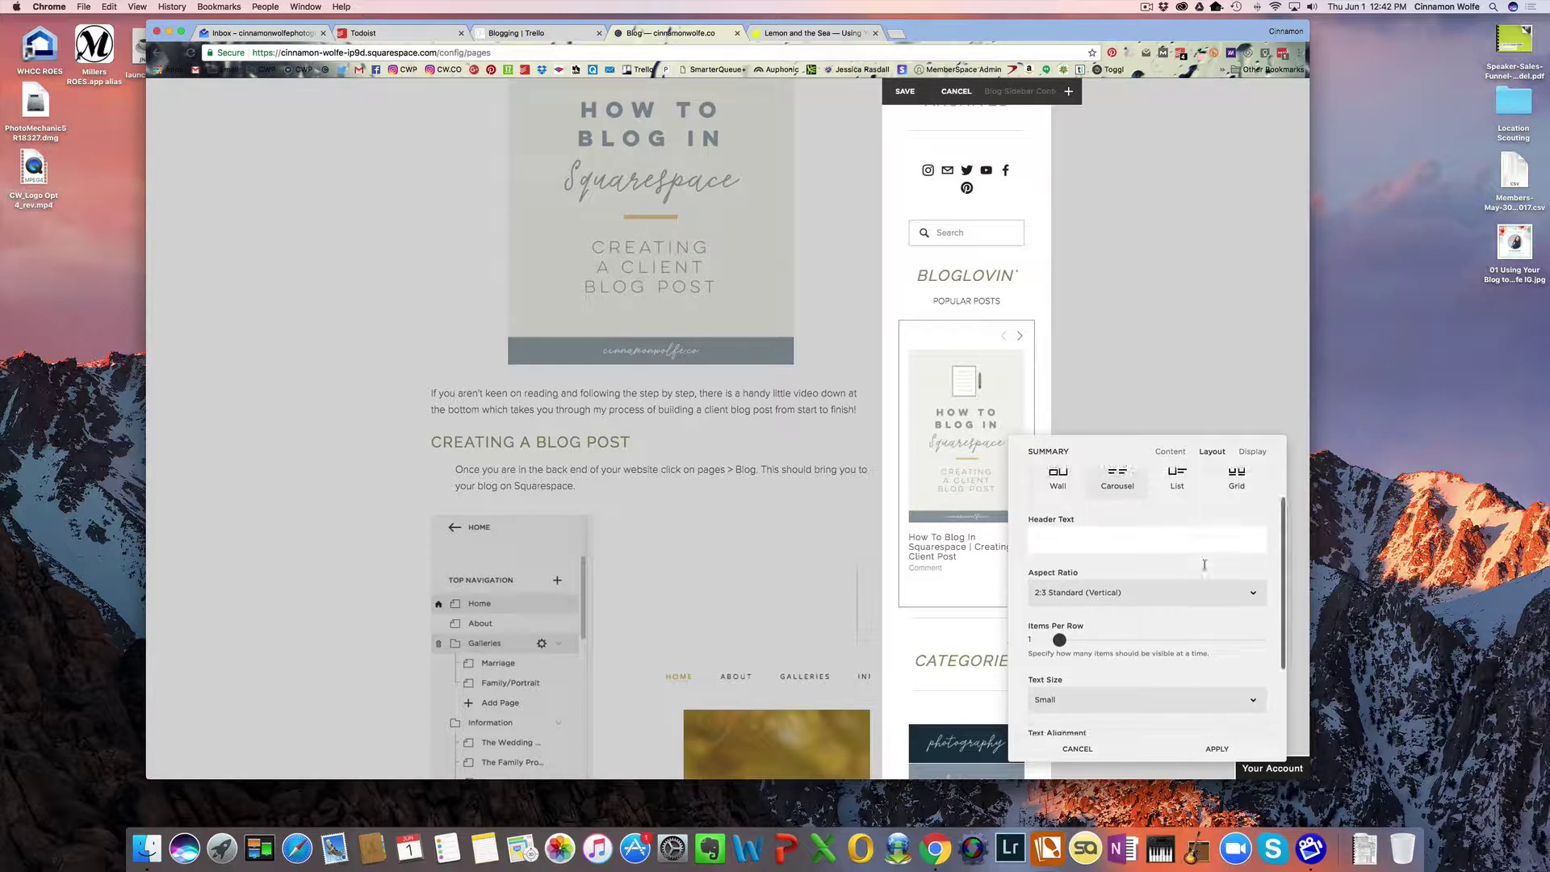
pyautogui.click(1251, 451)
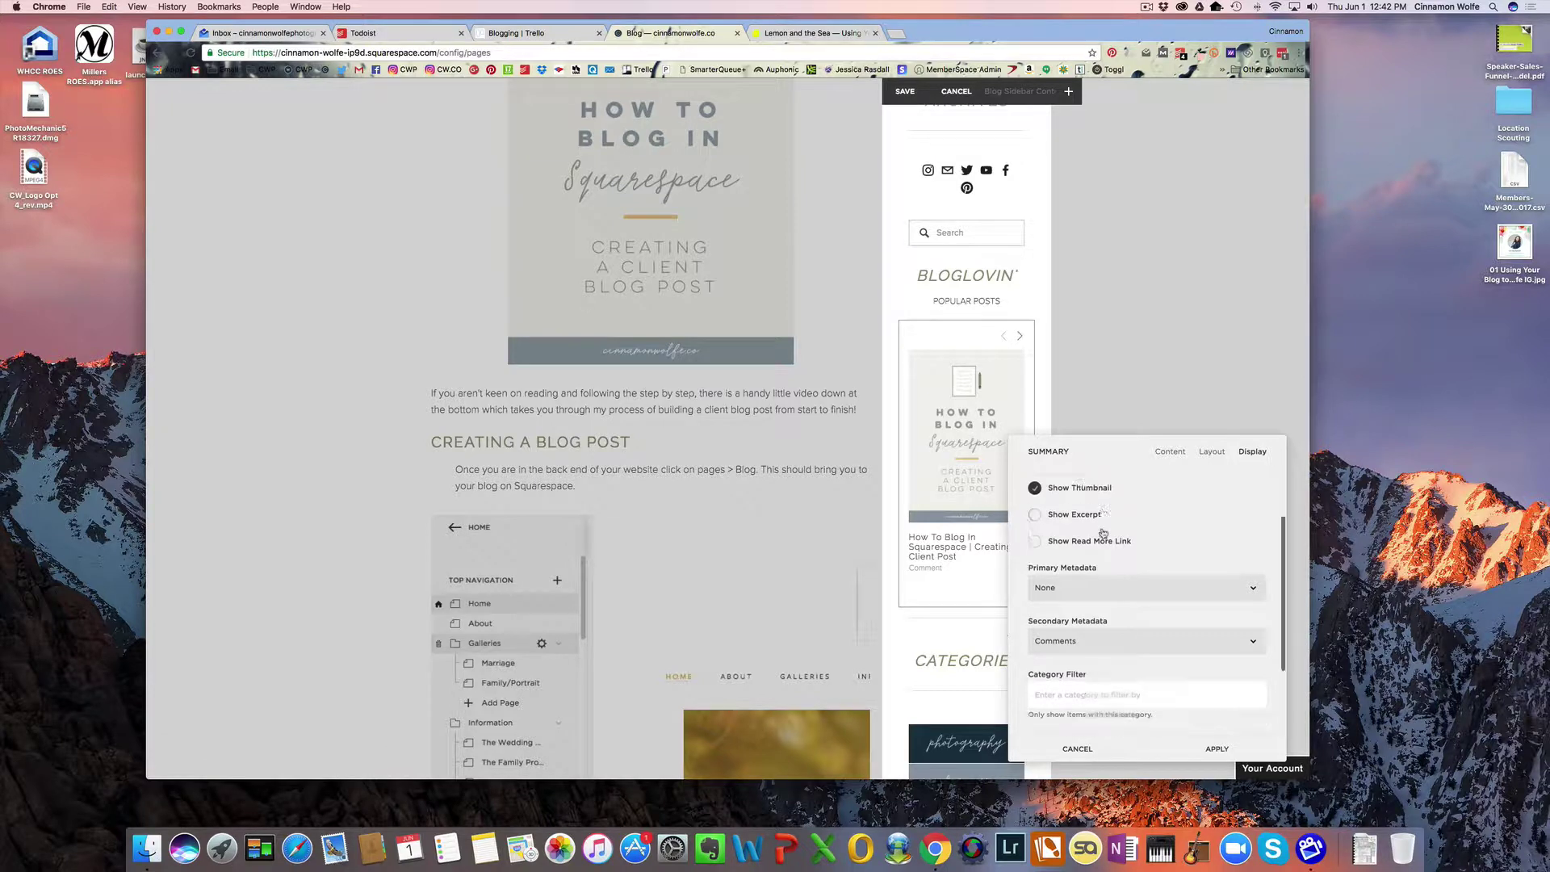
pyautogui.scroll(-3, 1103, 533)
pyautogui.scroll(5, 1082, 658)
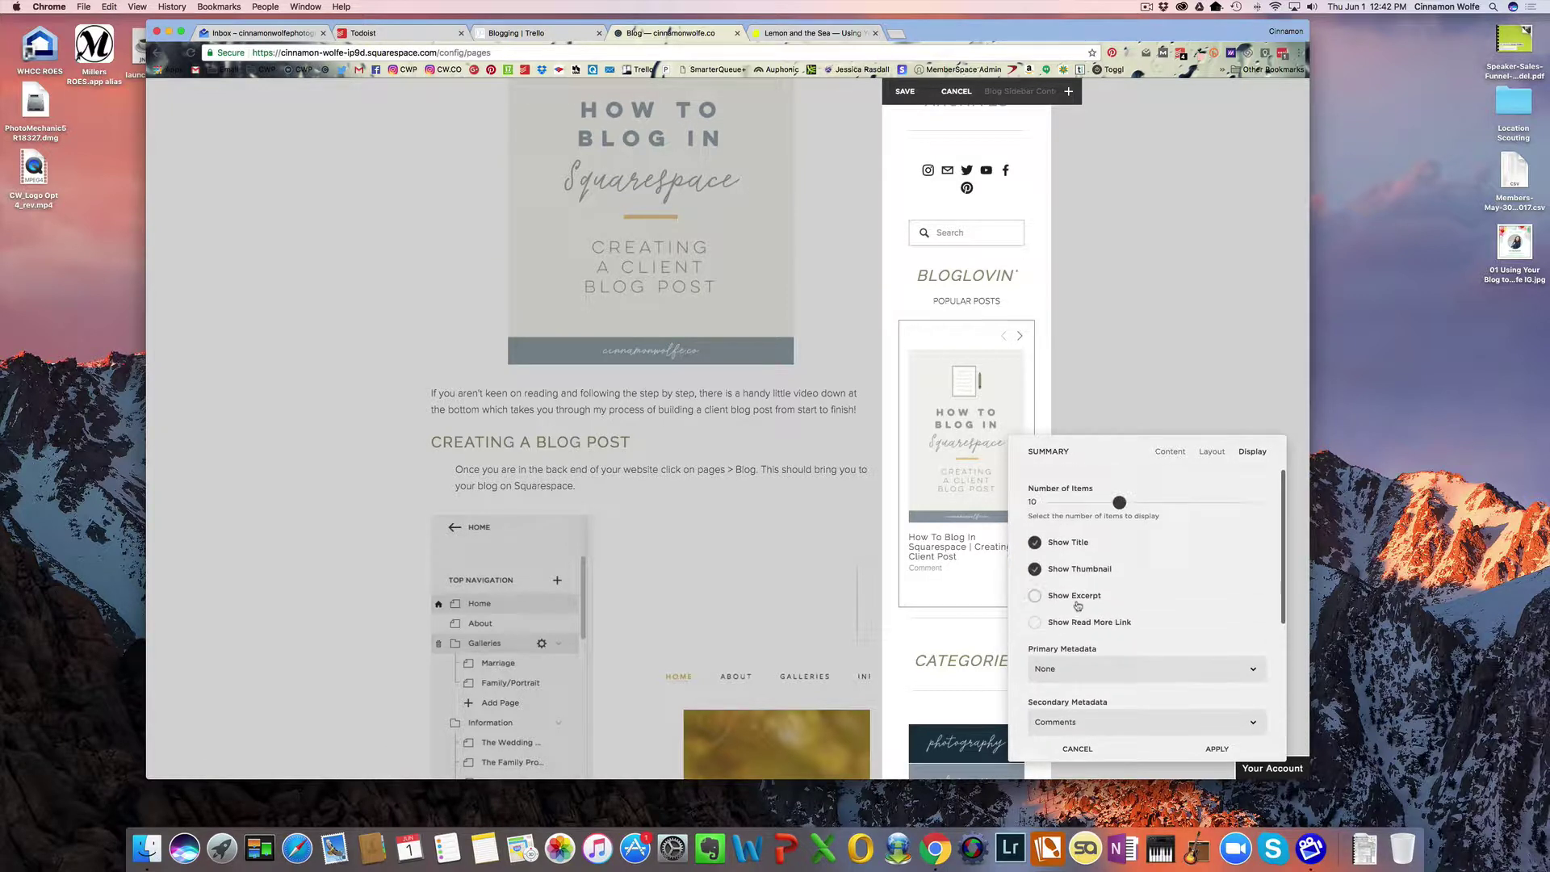
pyautogui.click(1218, 748)
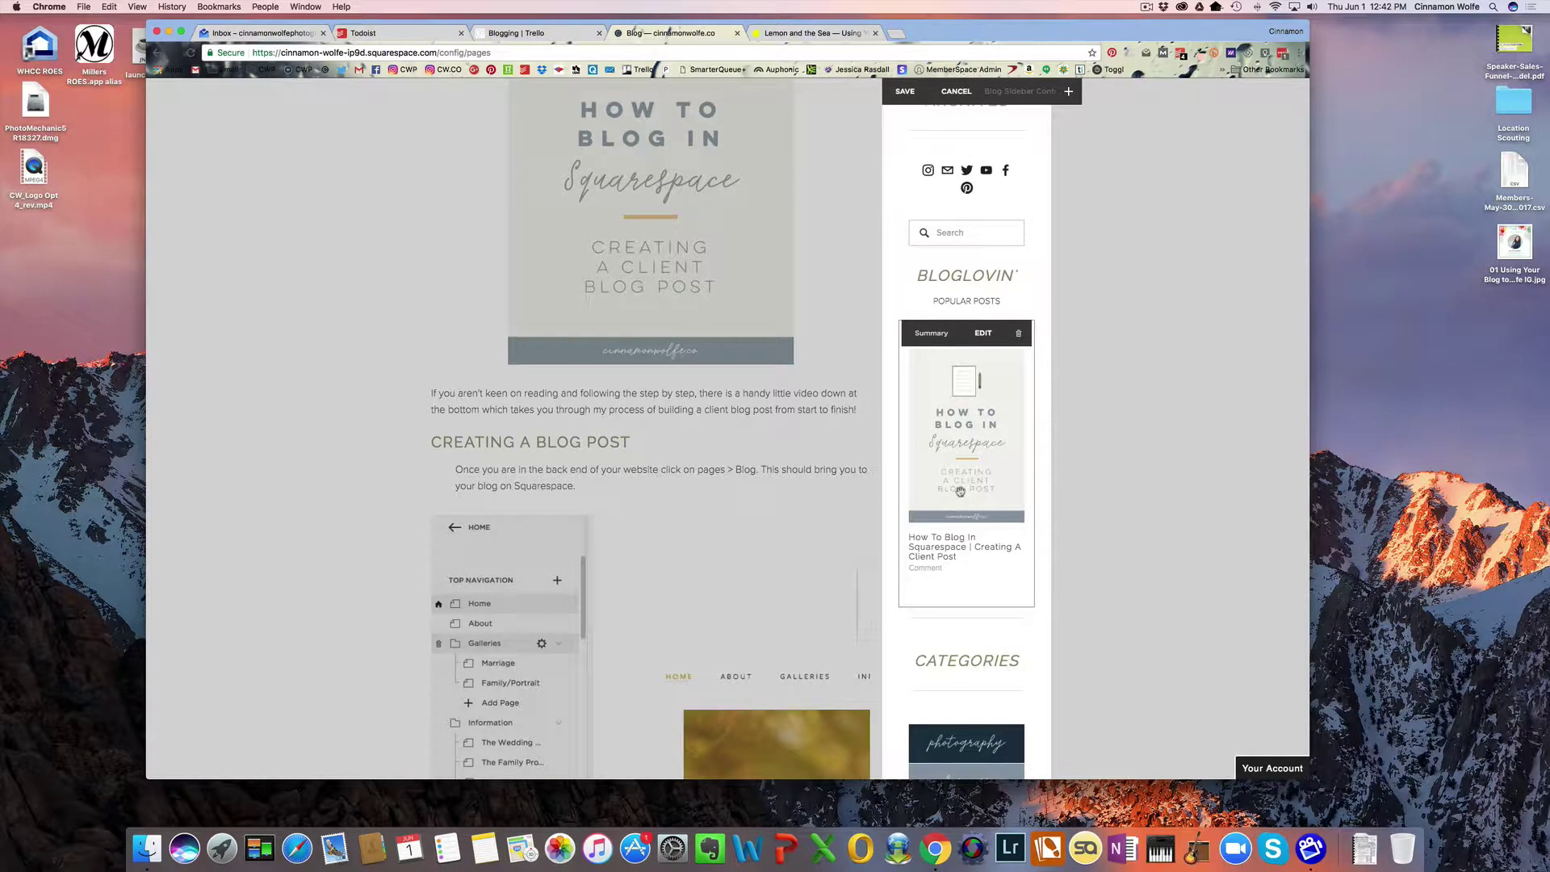
pyautogui.scroll(-5, 960, 491)
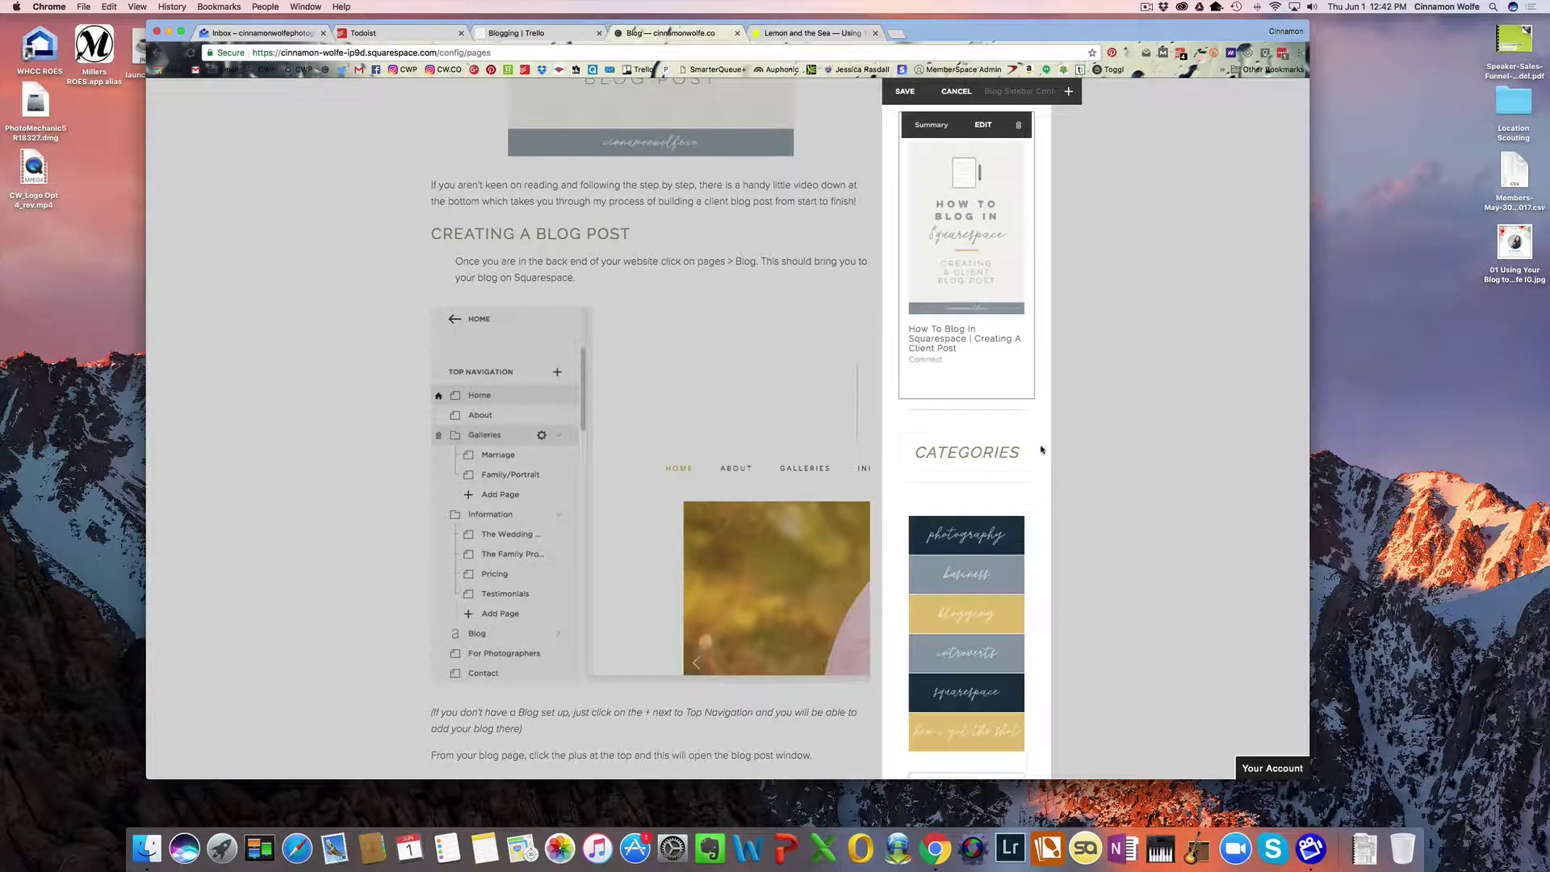
pyautogui.scroll(-2, 968, 473)
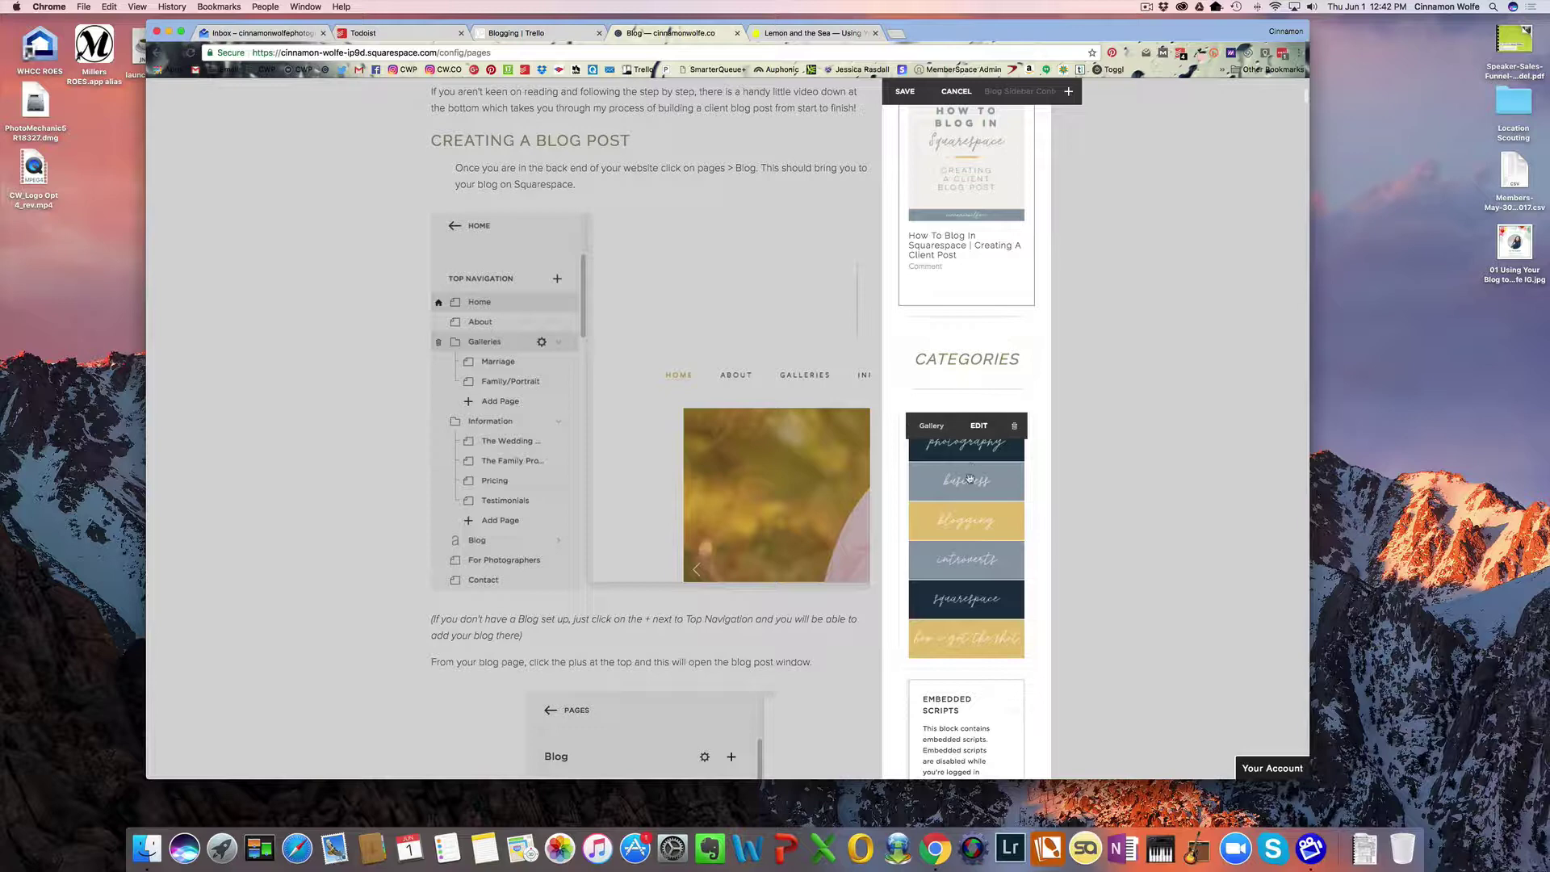
pyautogui.click(979, 425)
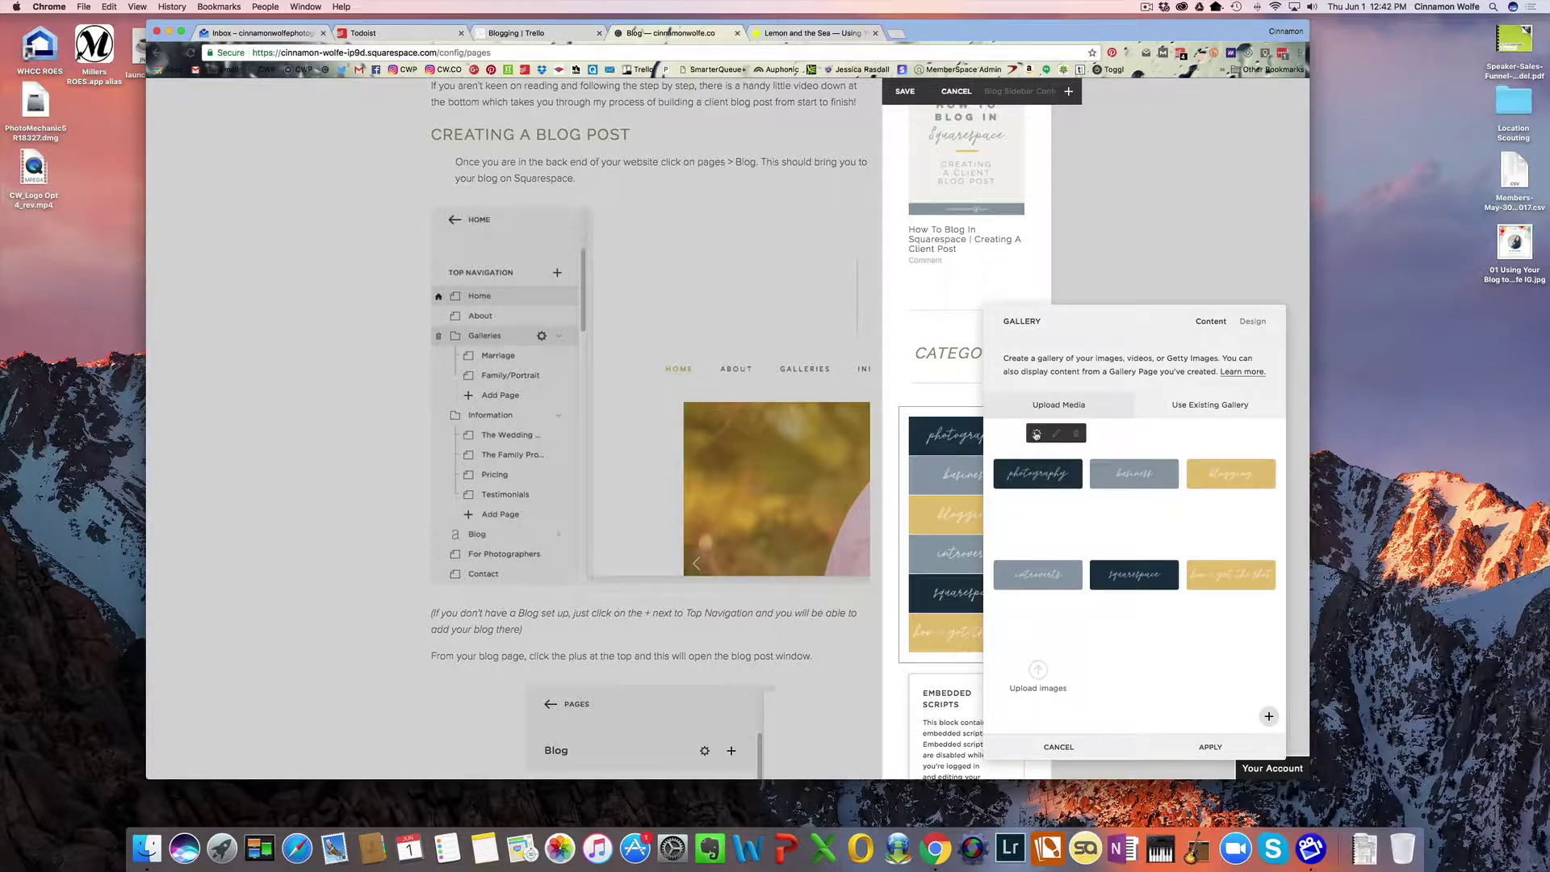
pyautogui.click(1036, 434)
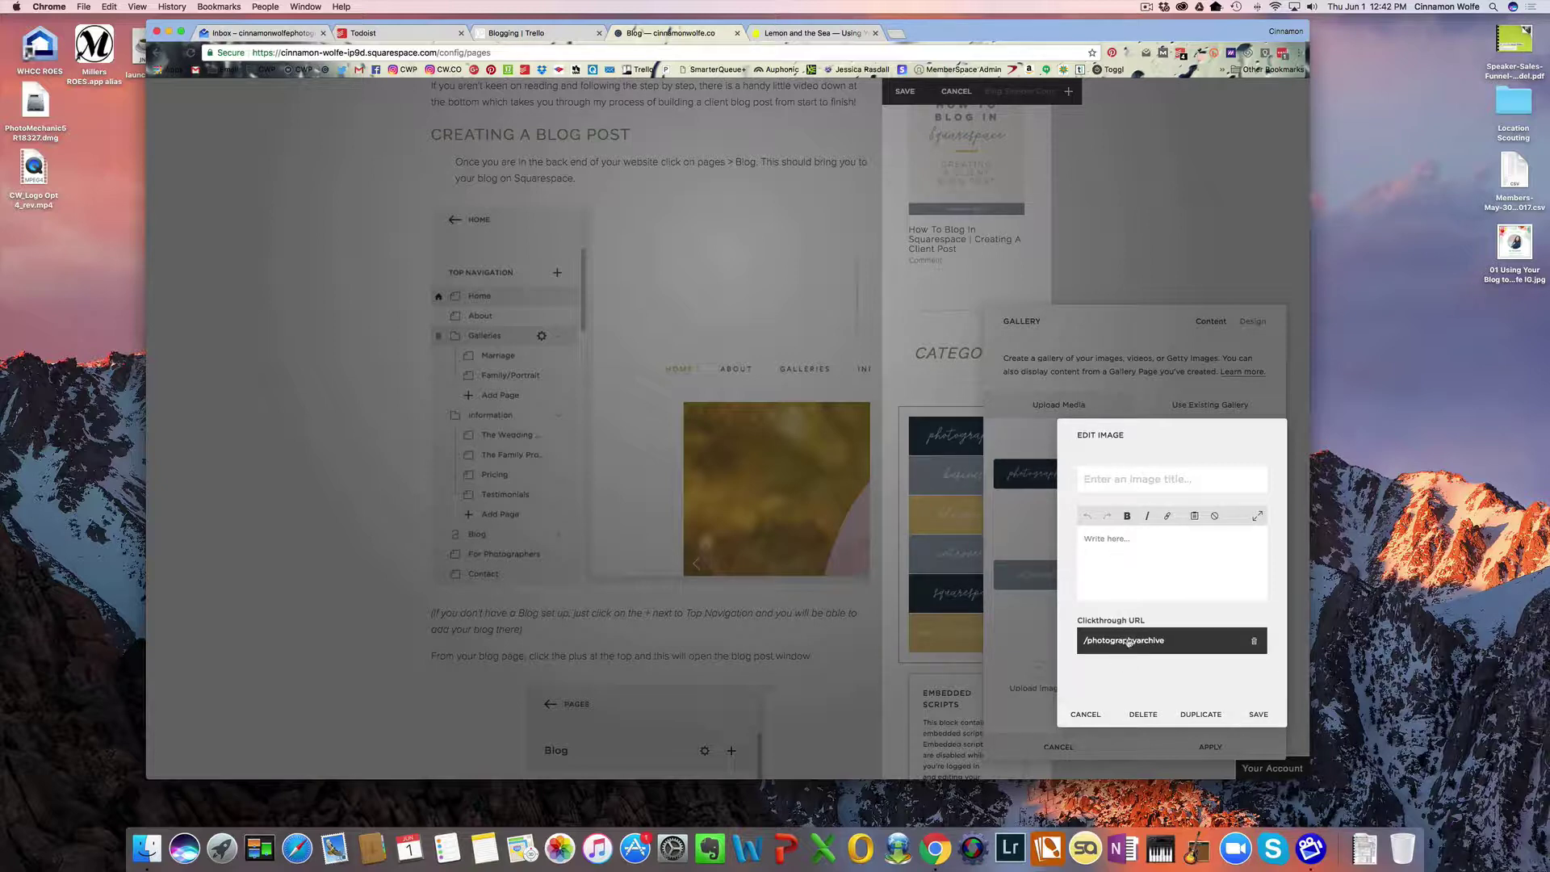
pyautogui.click(1259, 714)
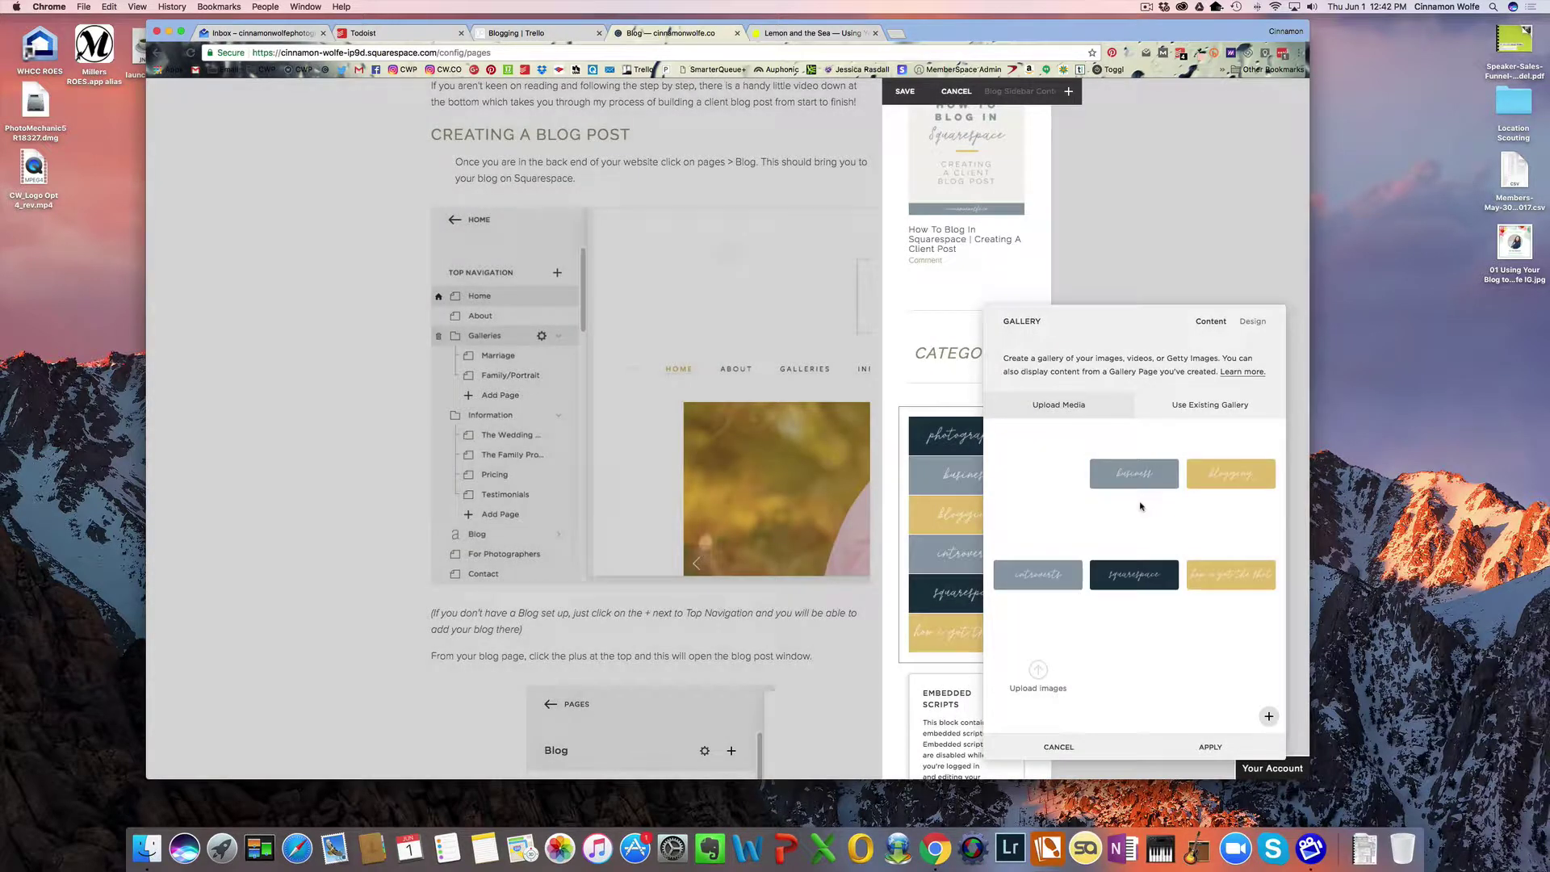
pyautogui.click(1210, 740)
# - Insert an image block below the podcast images holding the podcast appearance graphic
pyautogui.scroll(-5, 992, 549)
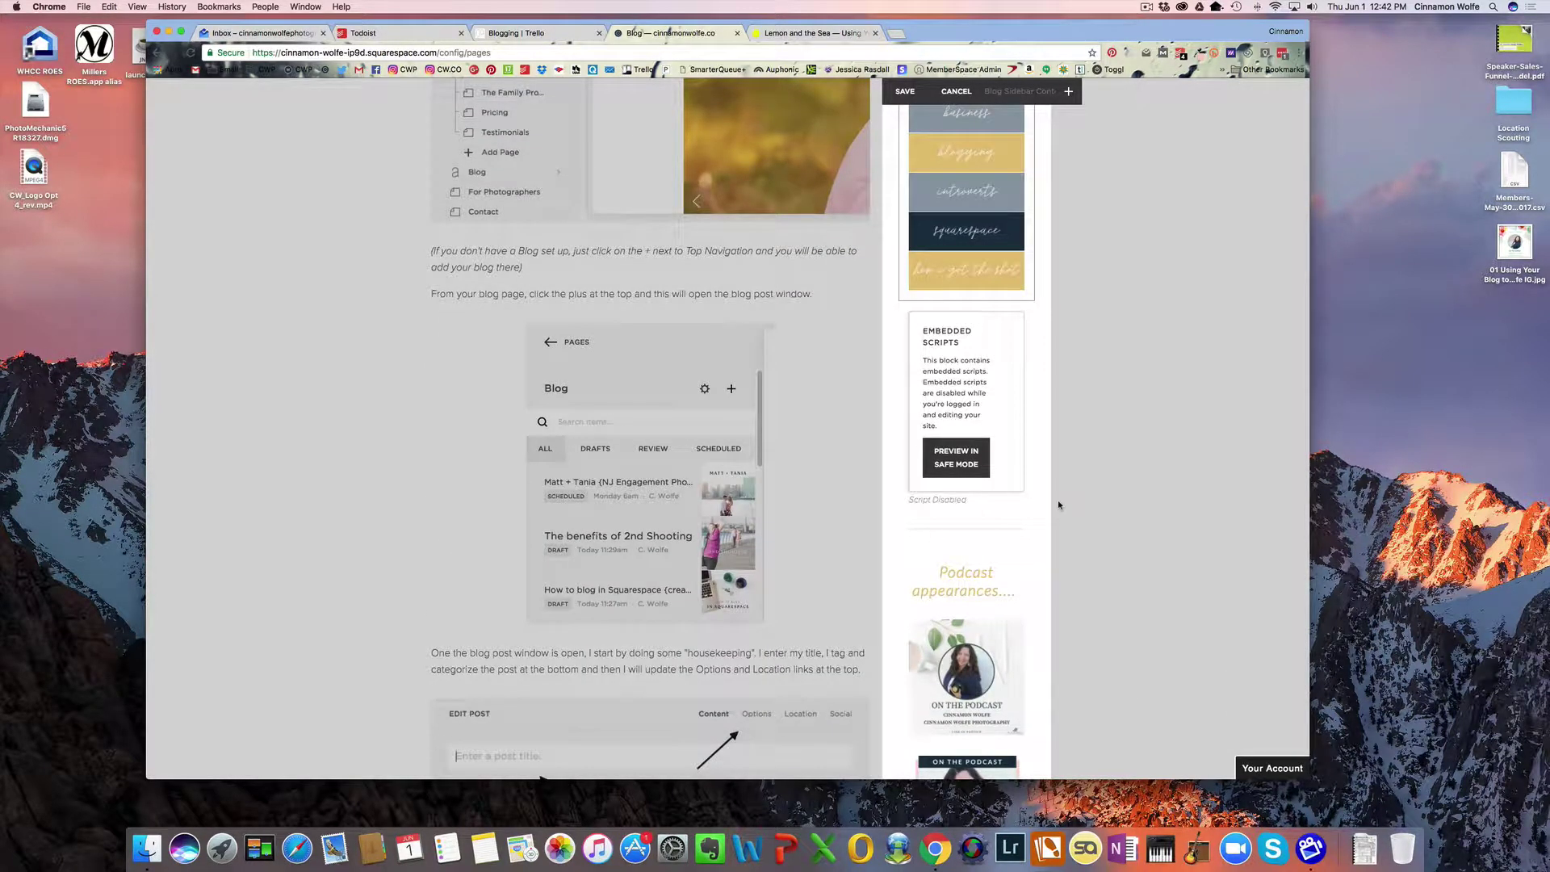
pyautogui.scroll(-2, 1058, 500)
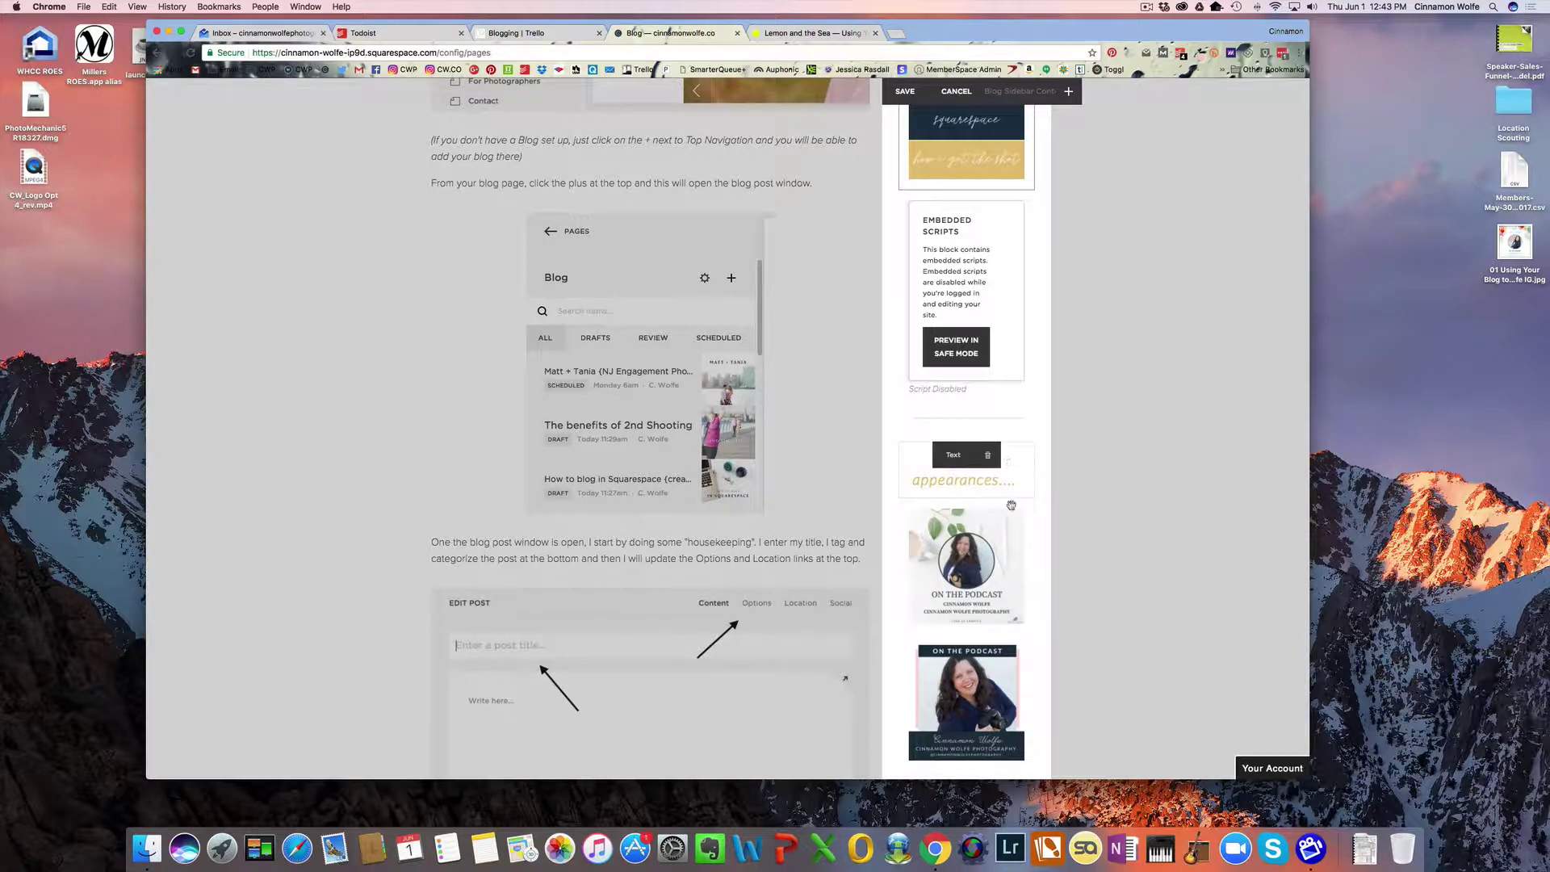
pyautogui.scroll(-3, 1011, 506)
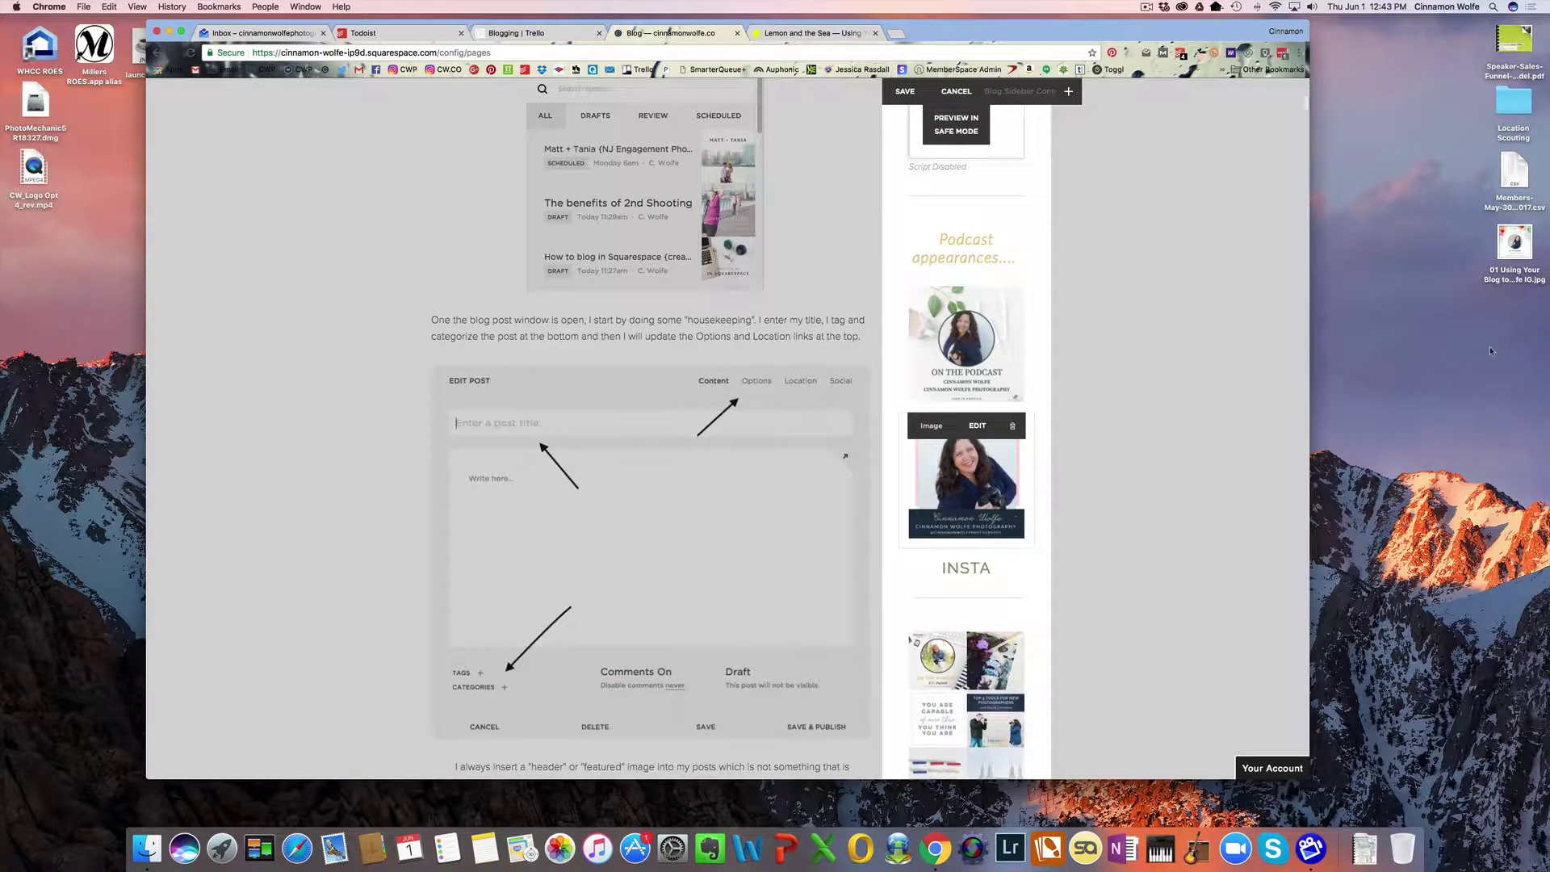
pyautogui.scroll(-2, 1073, 311)
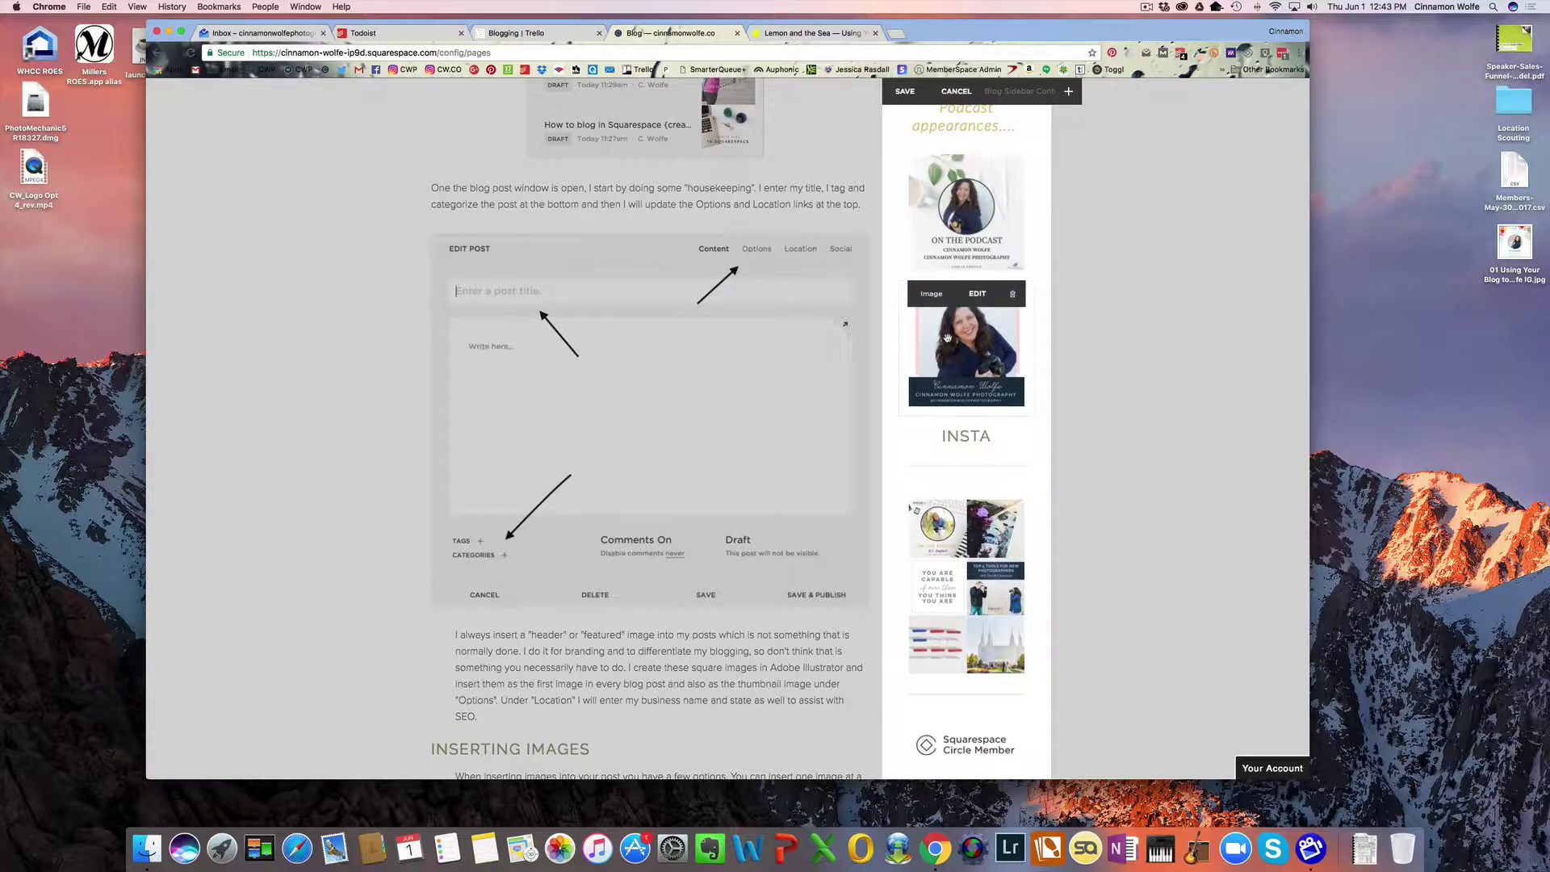
pyautogui.click(899, 416)
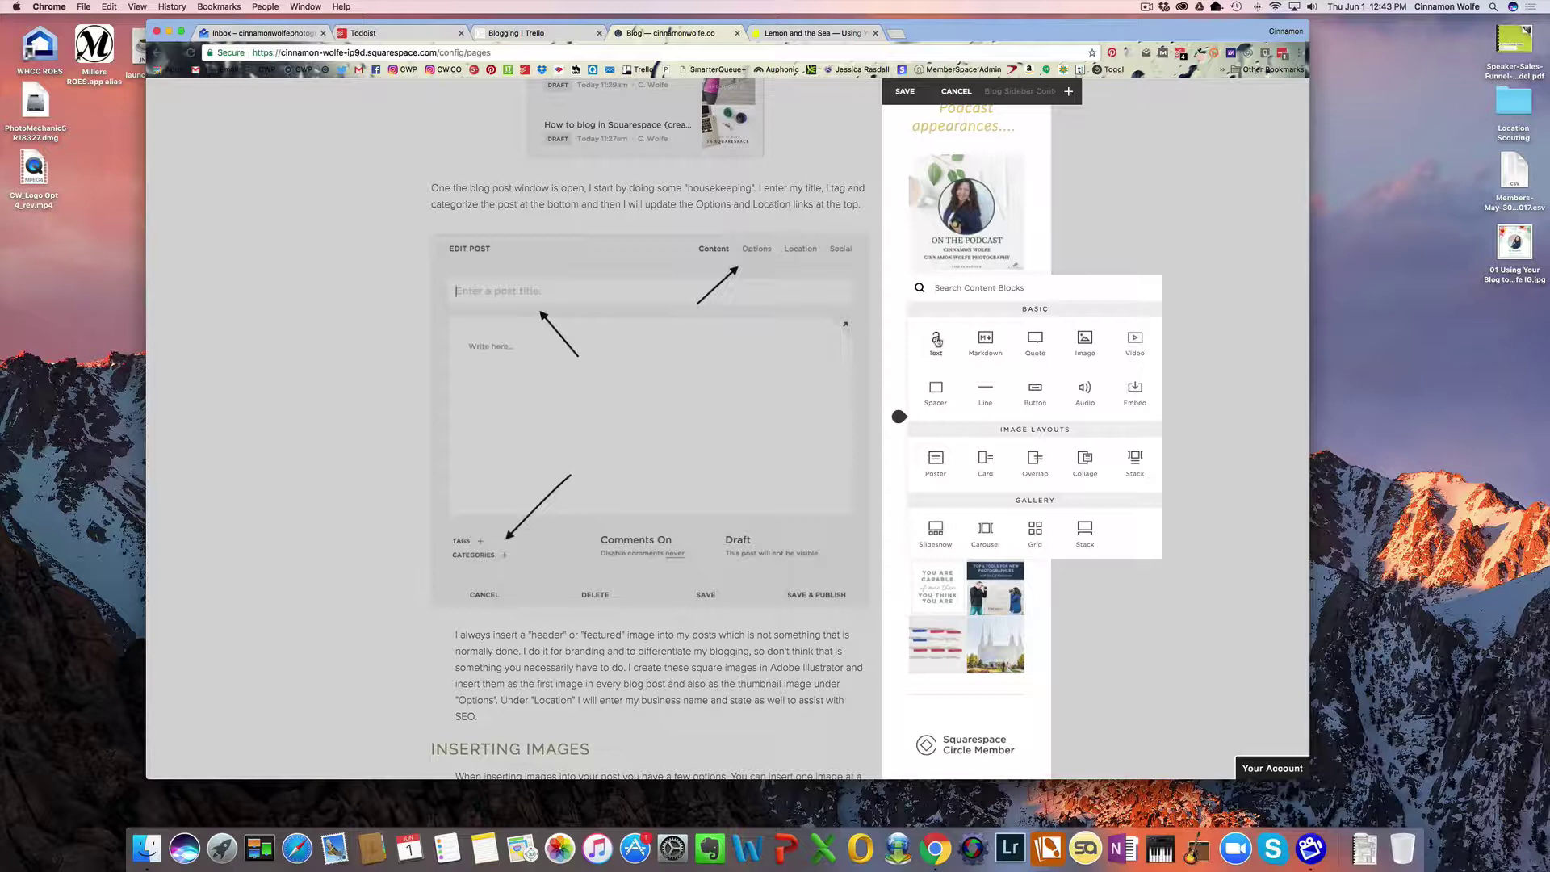
pyautogui.click(1085, 339)
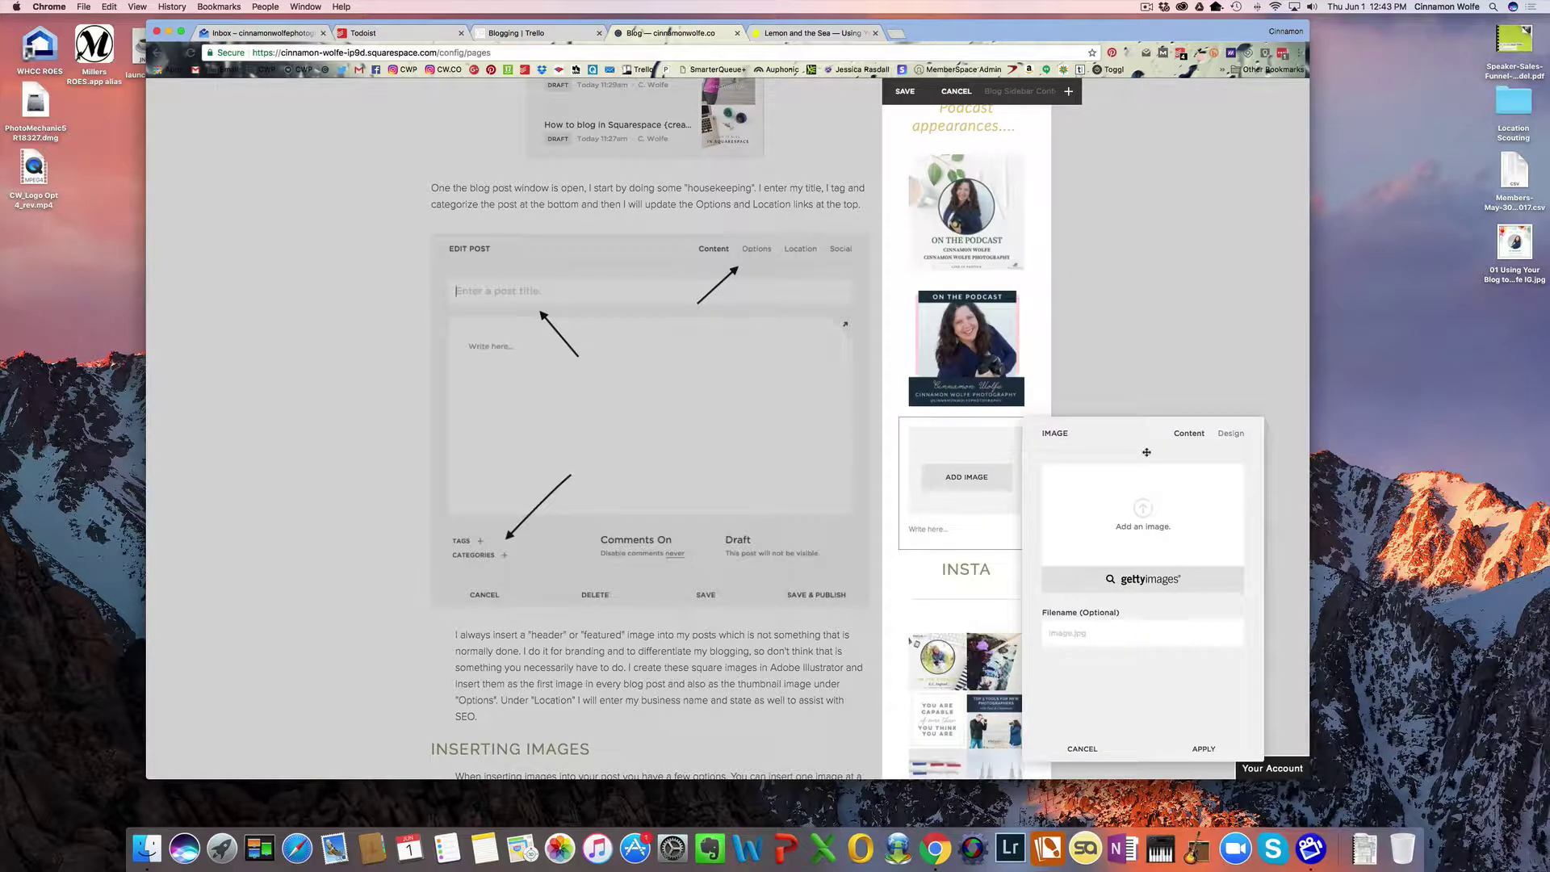
pyautogui.moveTo(1499, 257); pyautogui.dragTo(1146, 510)
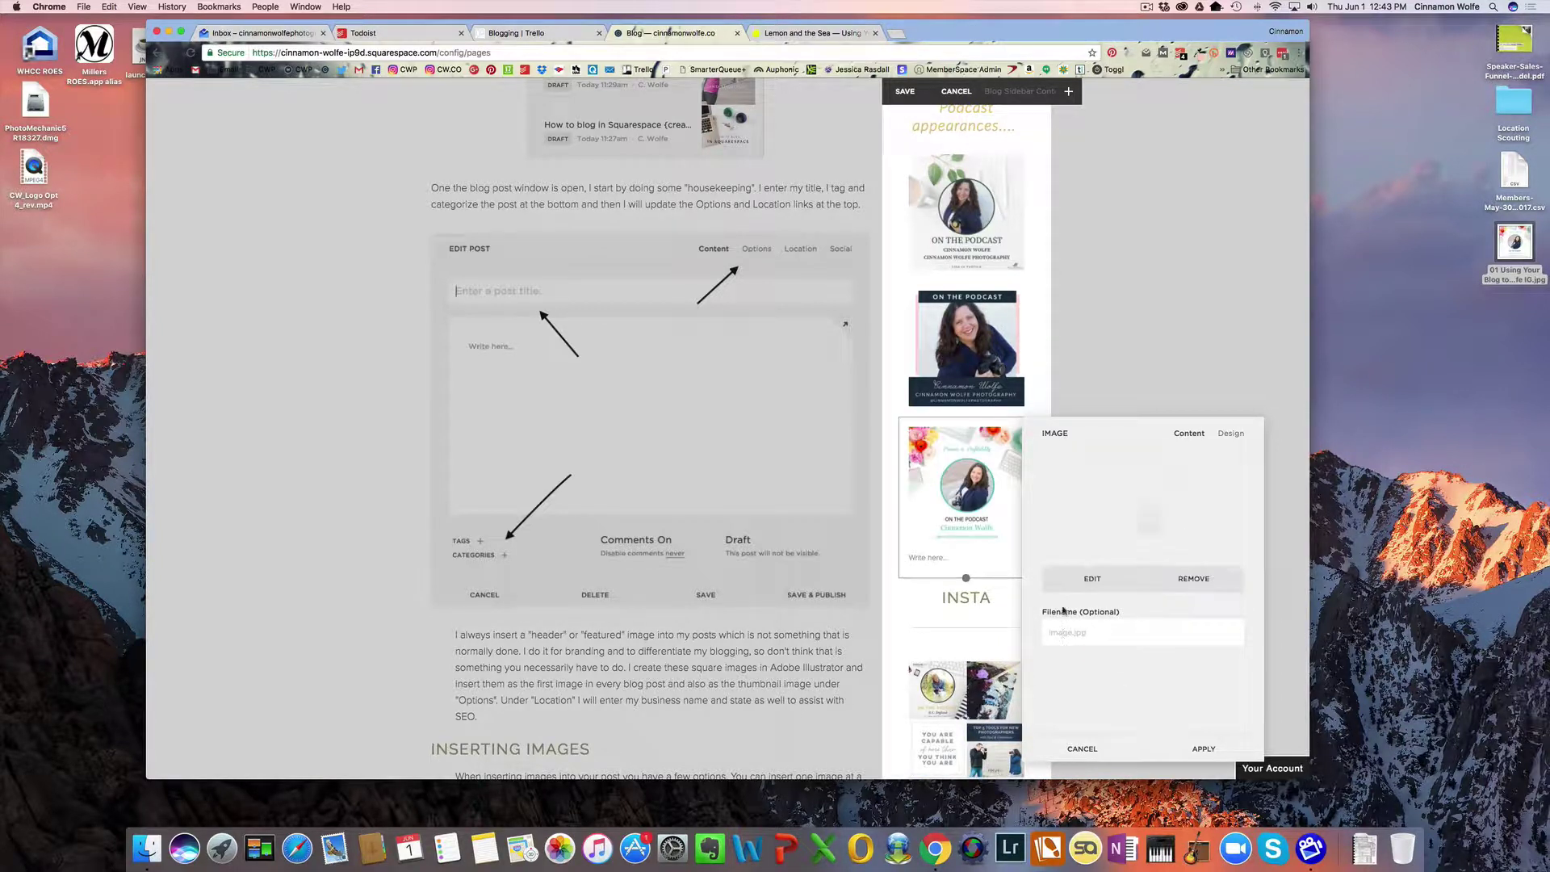
# - Caption the image 'Podcast appearance on Process to Profitability Podcast' and select it for the filename
pyautogui.click(929, 557)
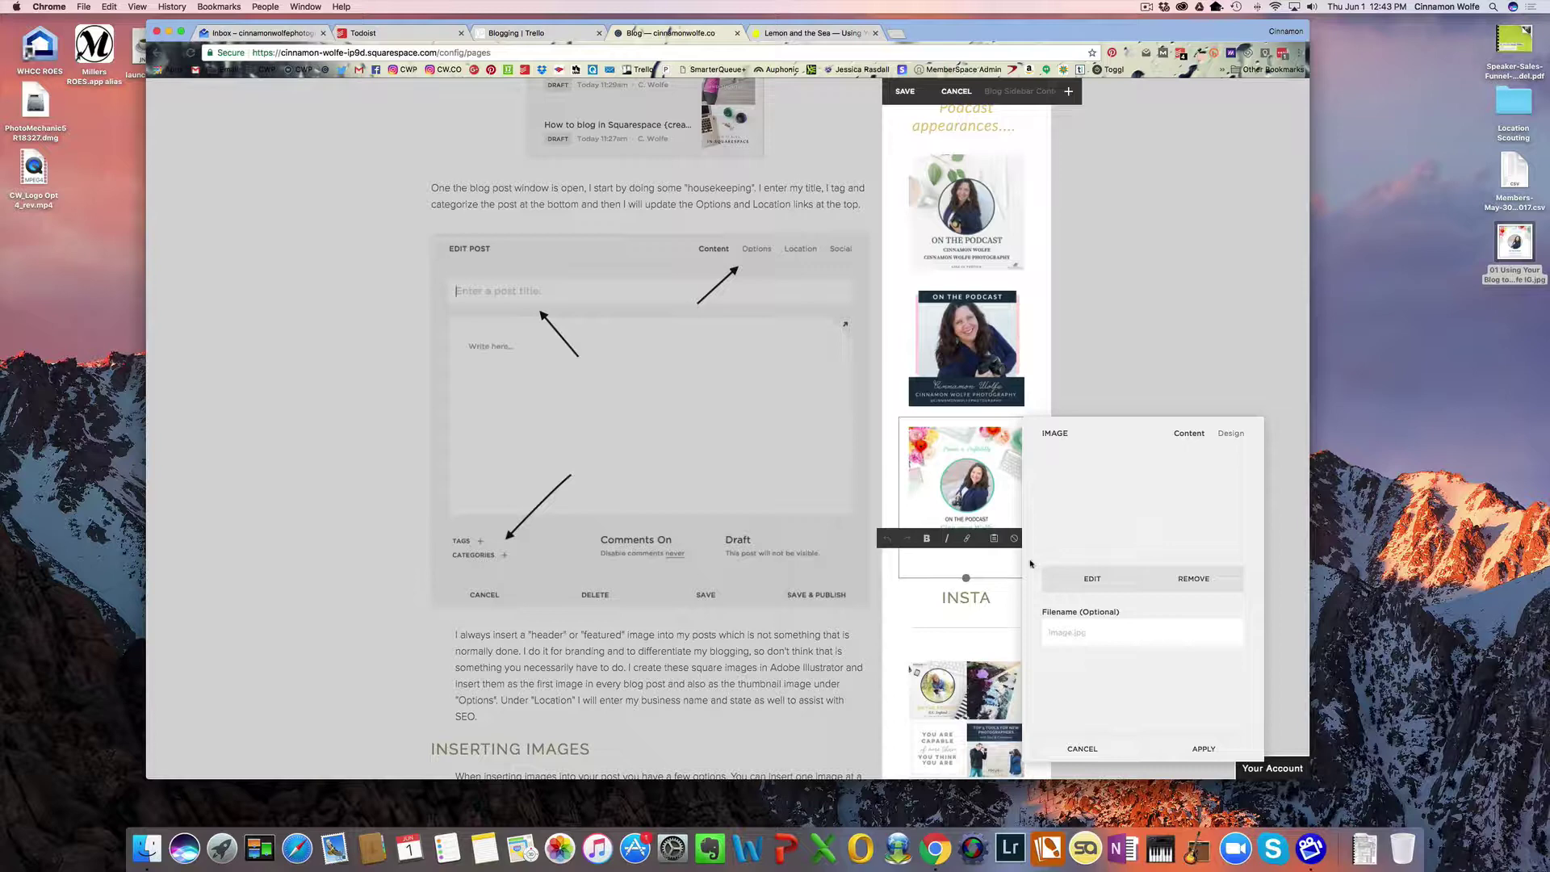
pyautogui.write('Pod')
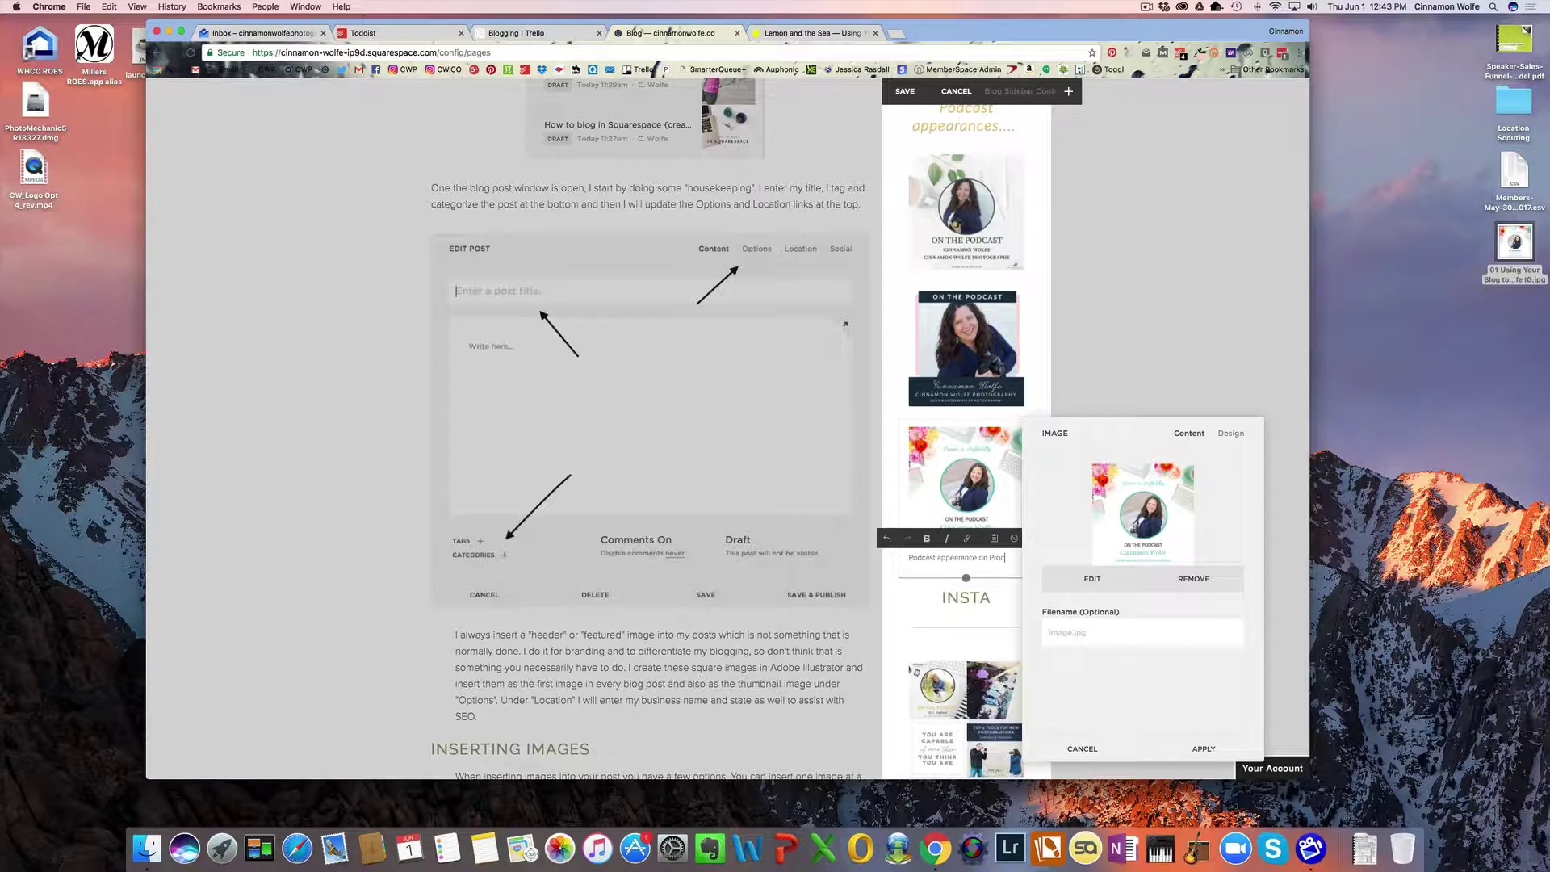
pyautogui.write('cast appeerance on Process to')
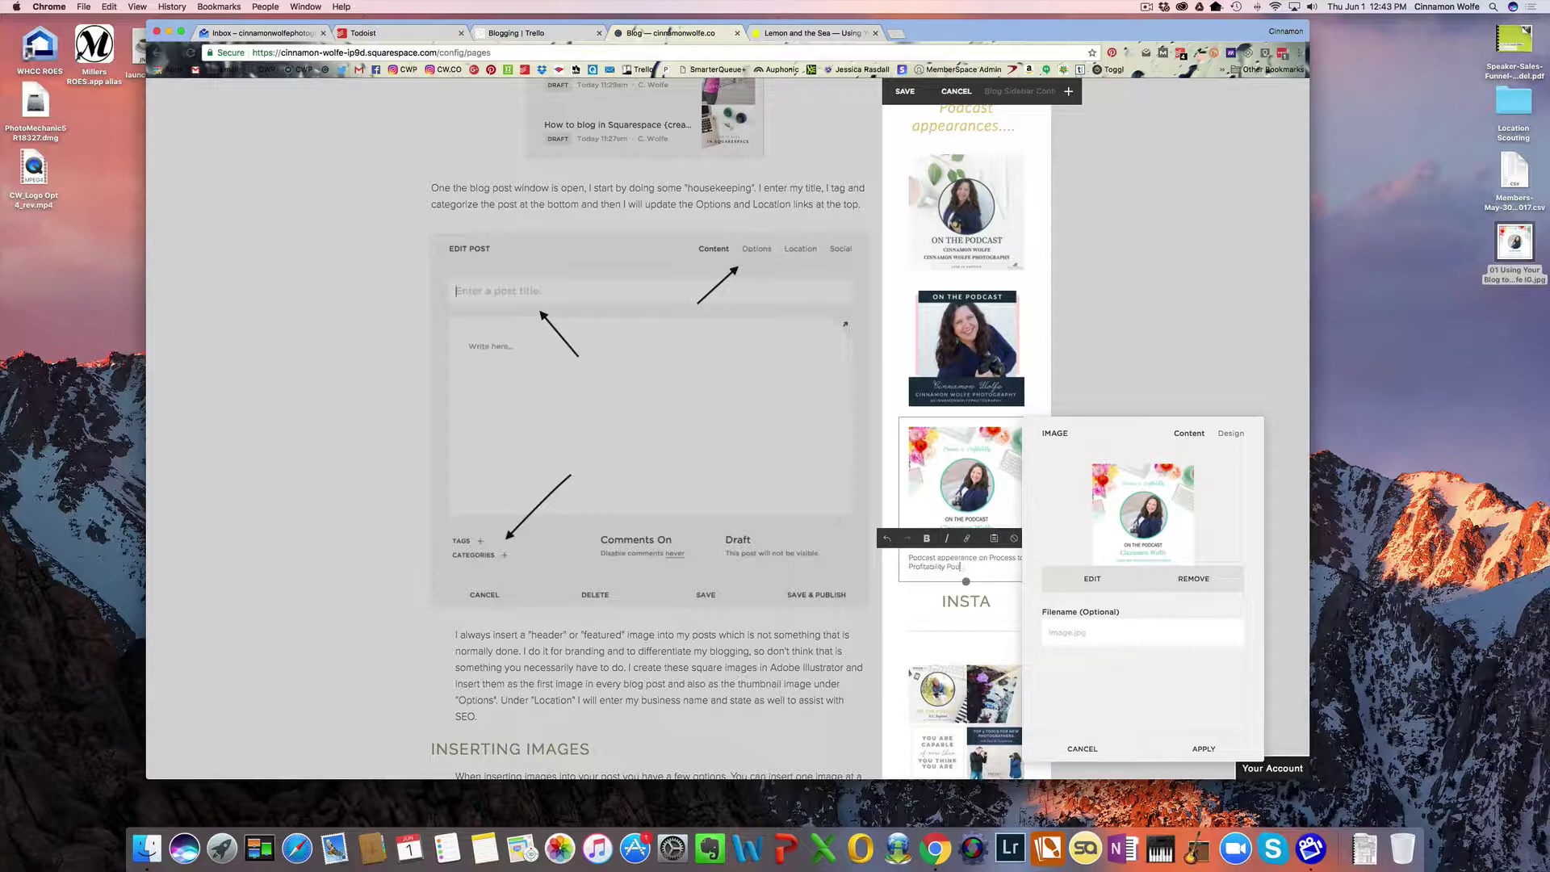
pyautogui.write('Profitability Podcast by Cinnam')
pyautogui.moveTo(970, 566); pyautogui.dragTo(891, 556)
pyautogui.press('cmd+c')
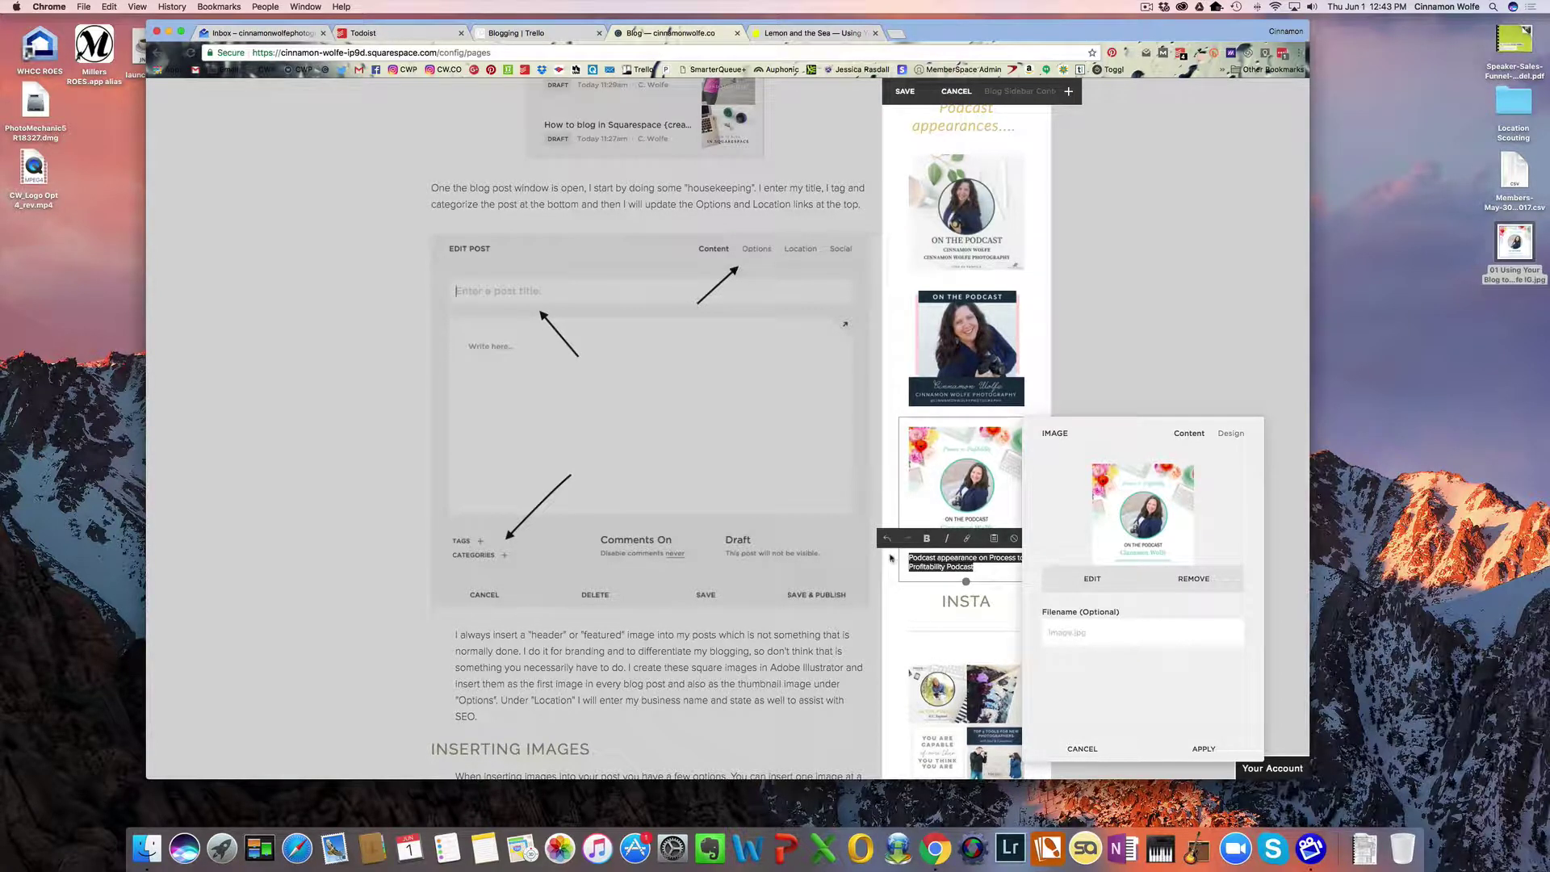
pyautogui.click(1110, 632)
# - Paste the caption as the filename, set Do Not Display Caption, and open the Lemon and the Sea episode page
pyautogui.press('cmd+v')
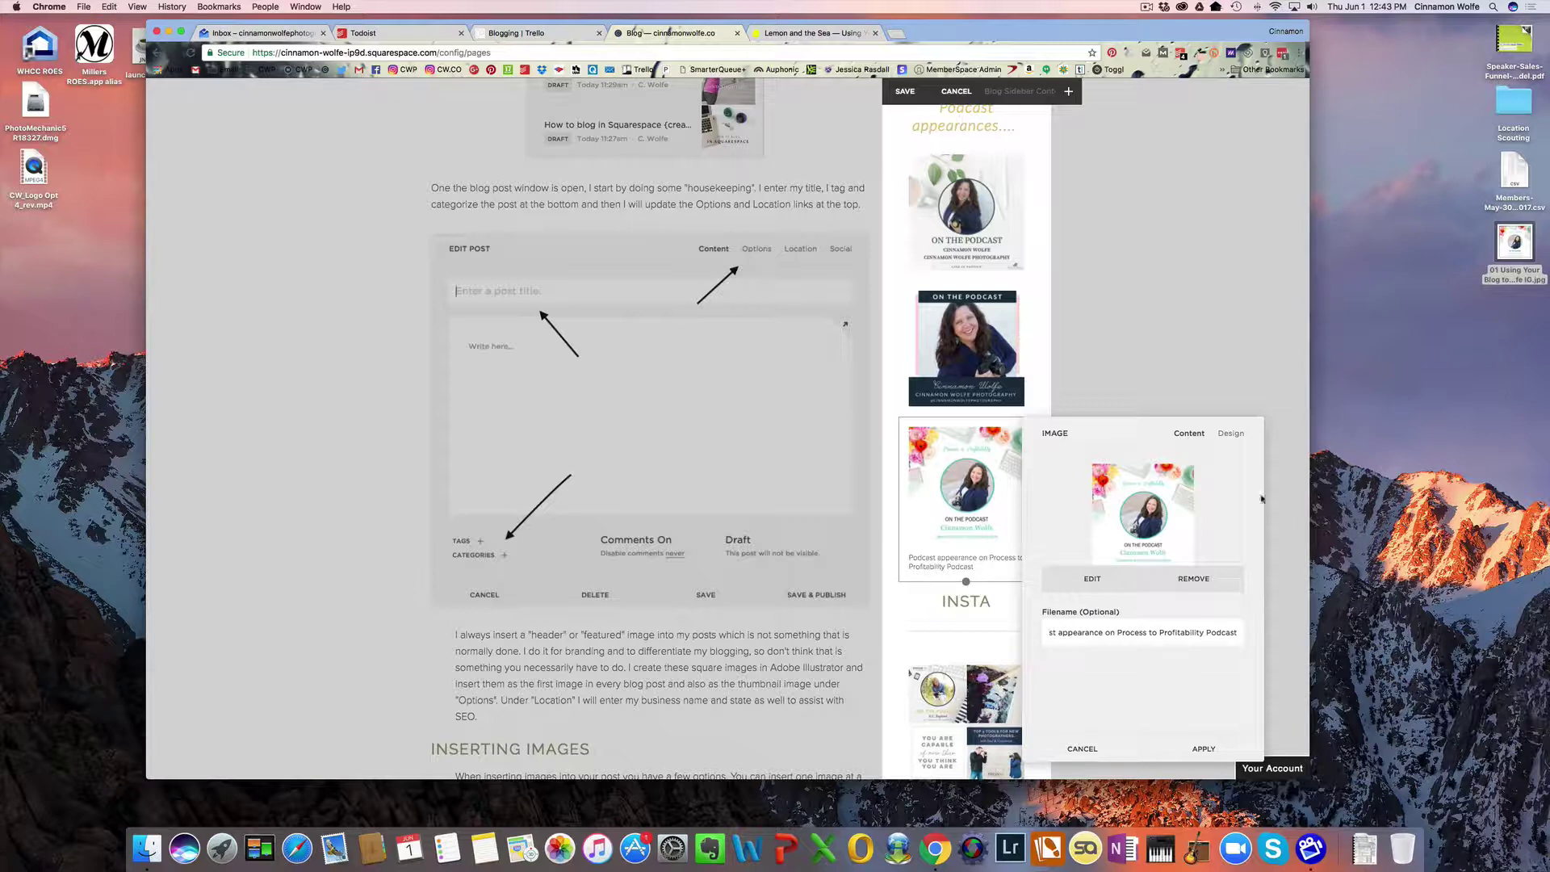
pyautogui.click(1231, 432)
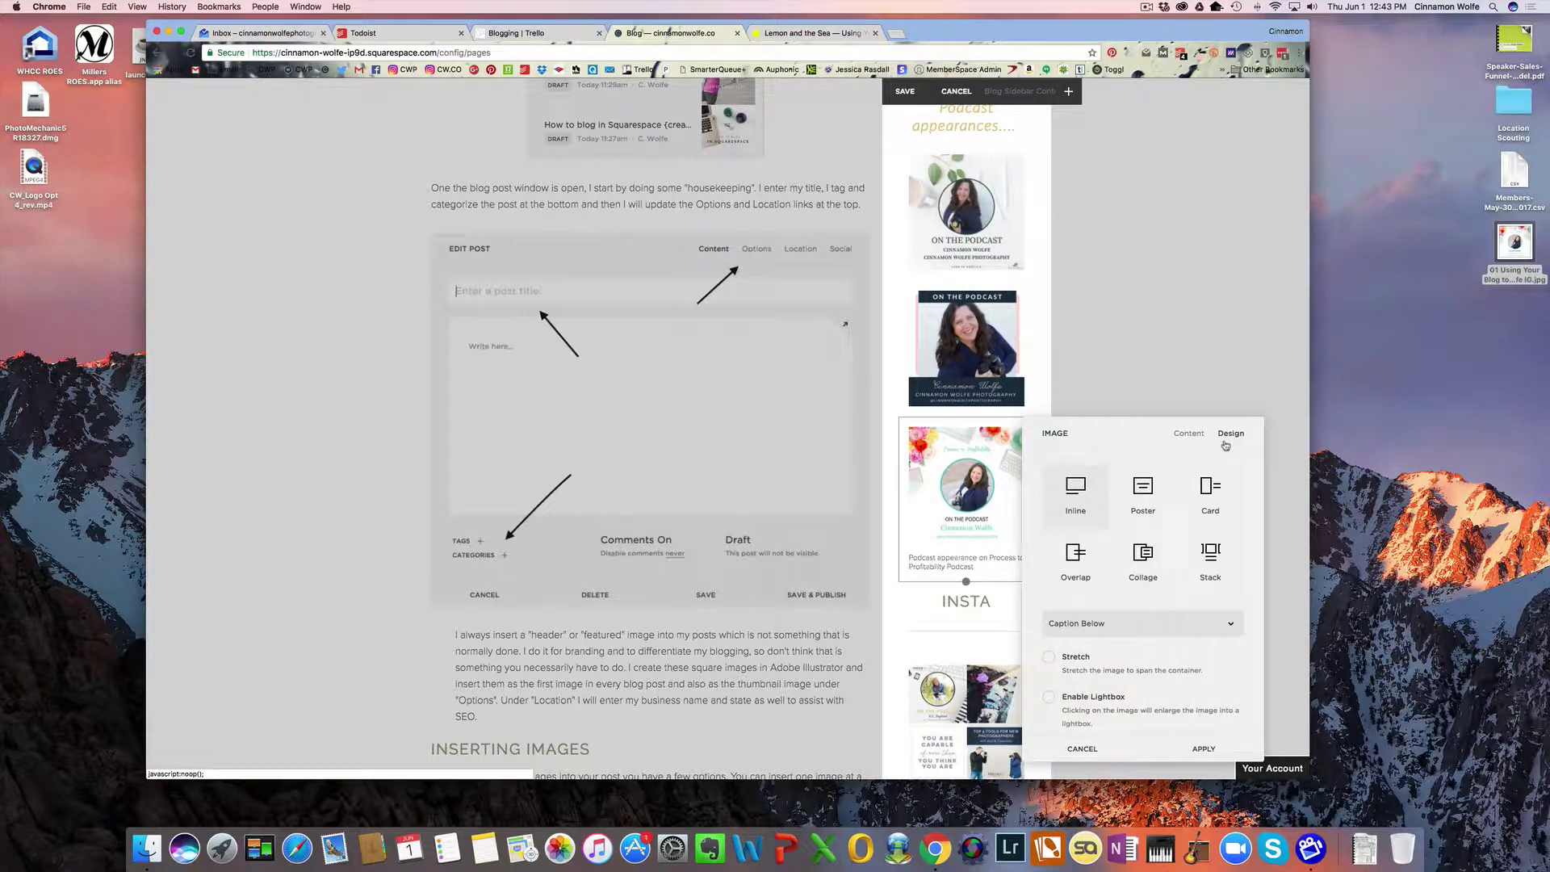
pyautogui.click(1119, 620)
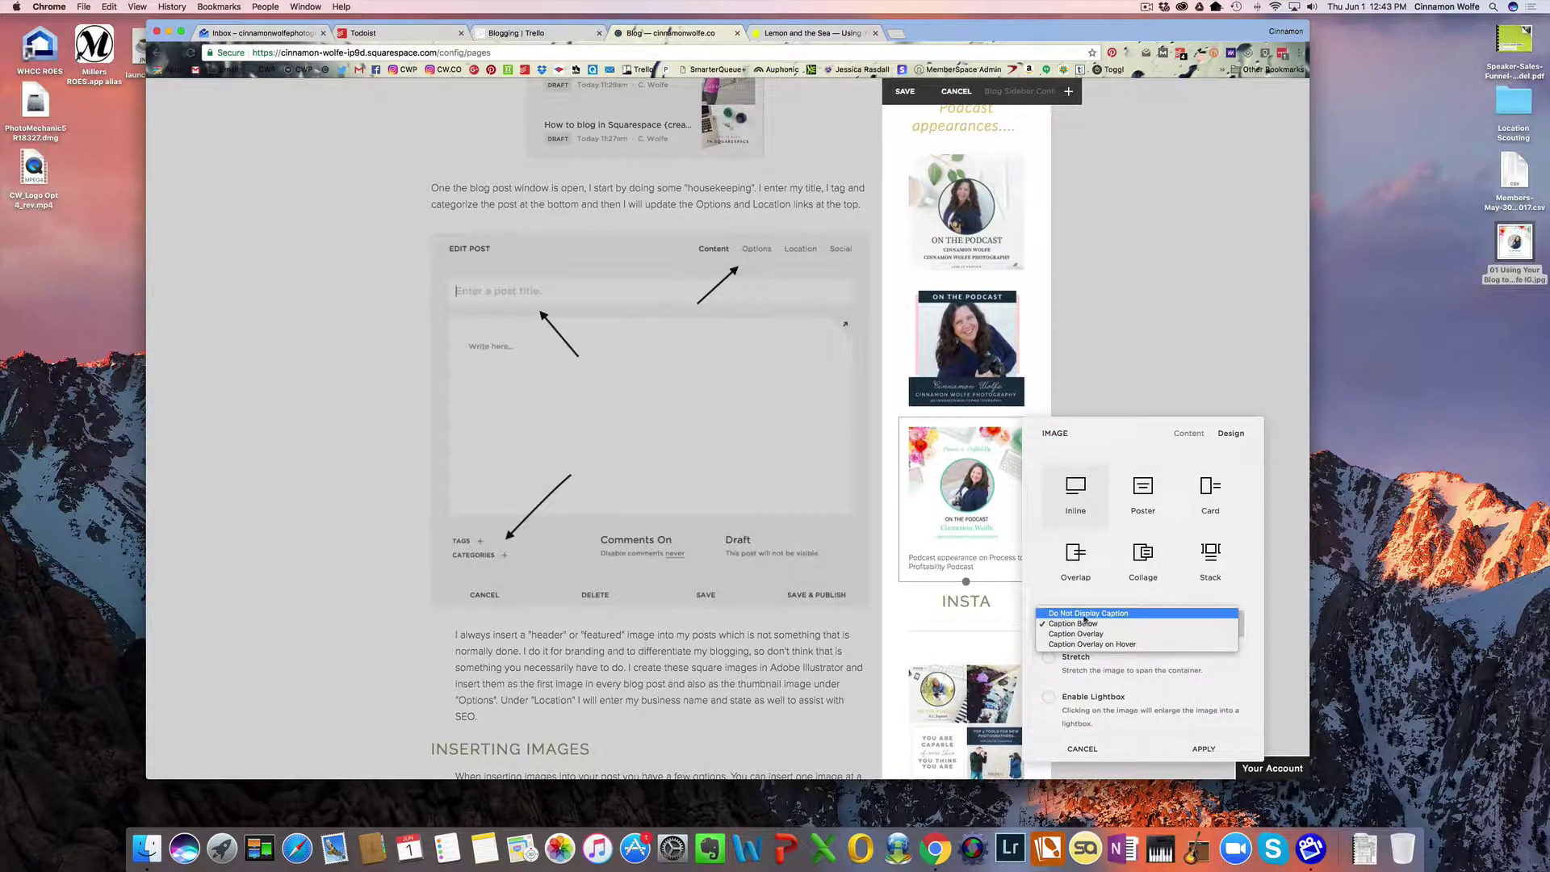
pyautogui.click(1086, 614)
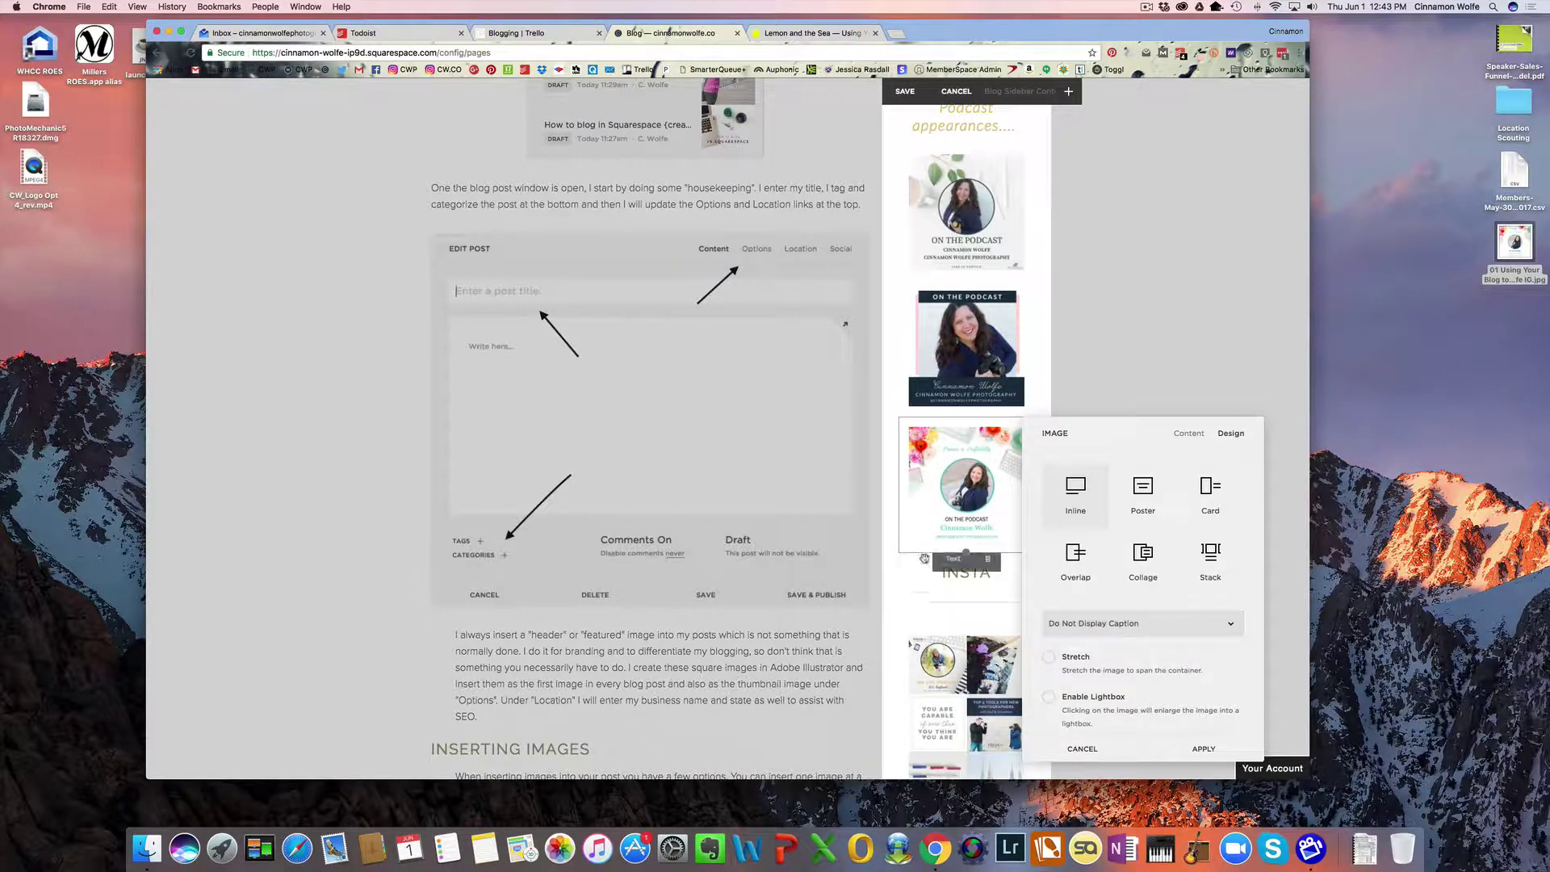
pyautogui.scroll(-2, 1145, 584)
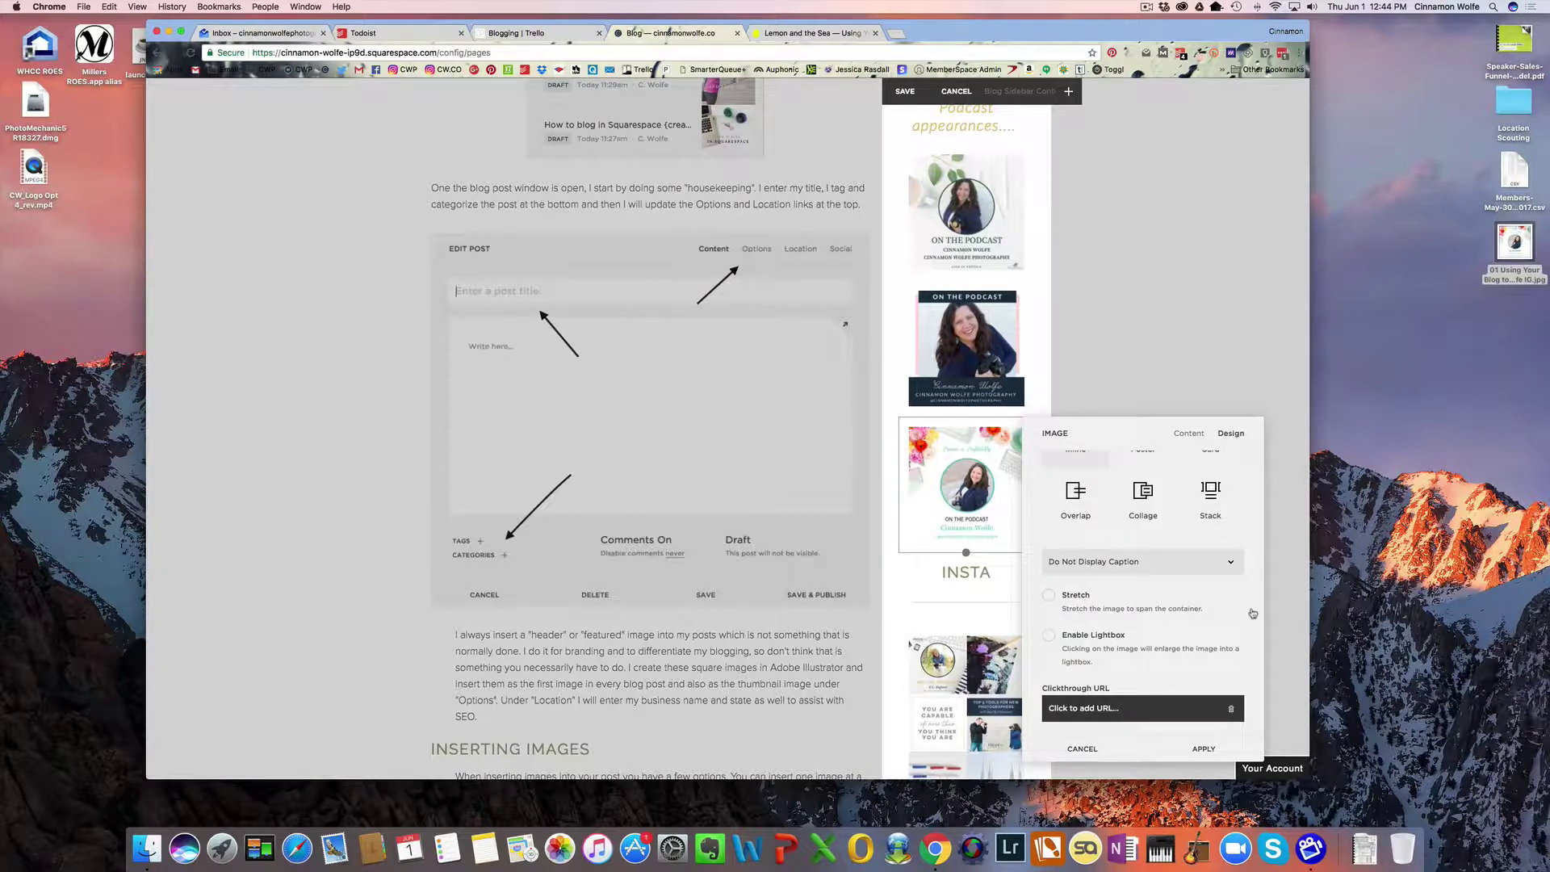
pyautogui.click(837, 39)
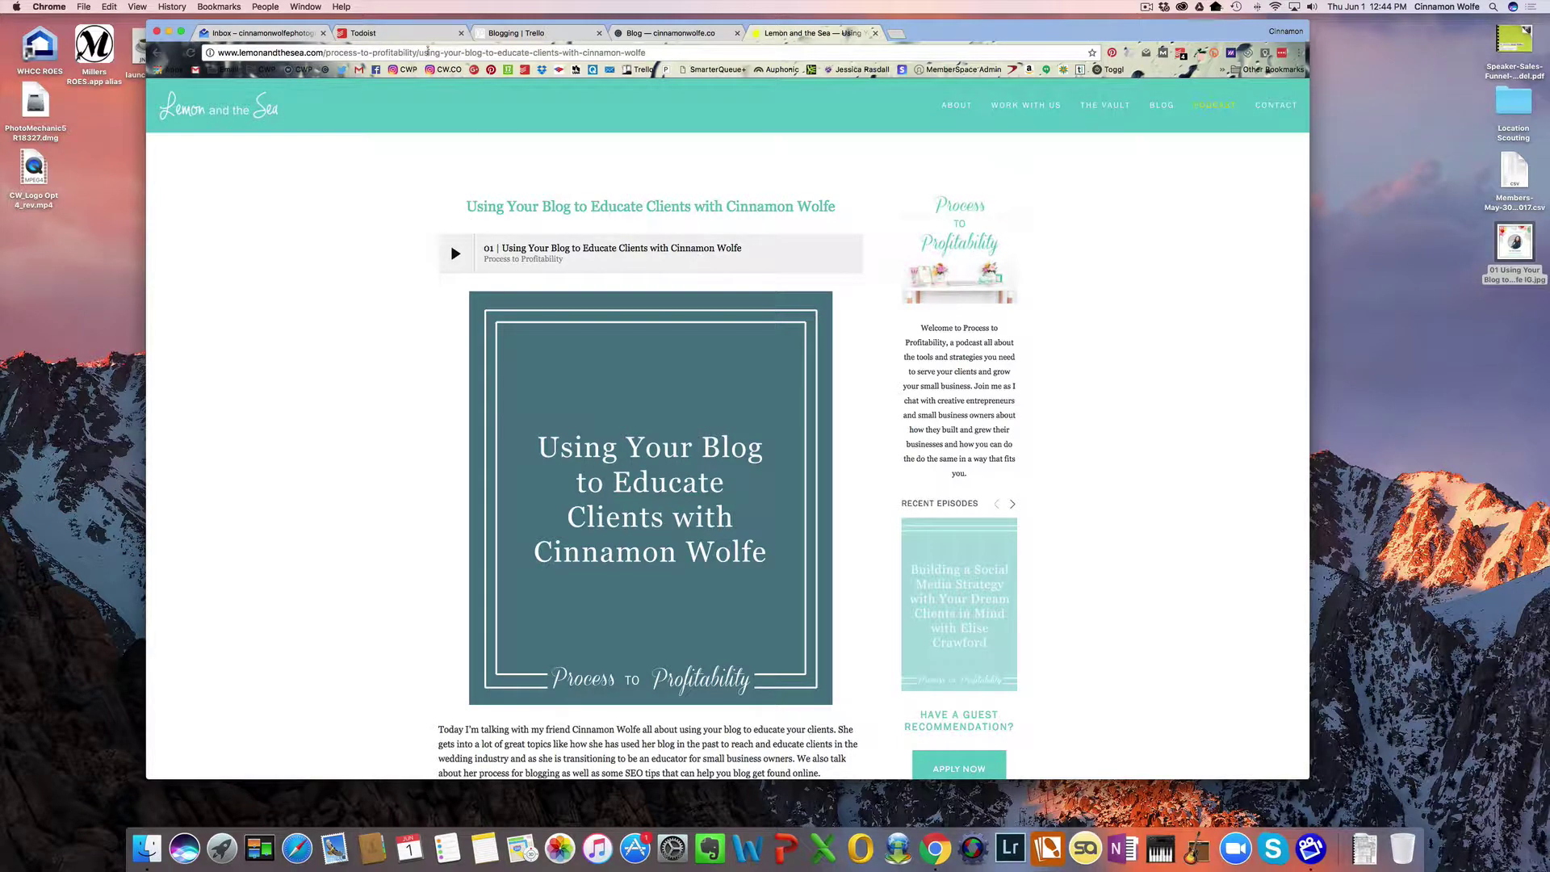
# - Copy the Lemon and the Sea episode page's web address from Chrome's address bar
pyautogui.click(427, 53)
pyautogui.doubleClick(428, 53)
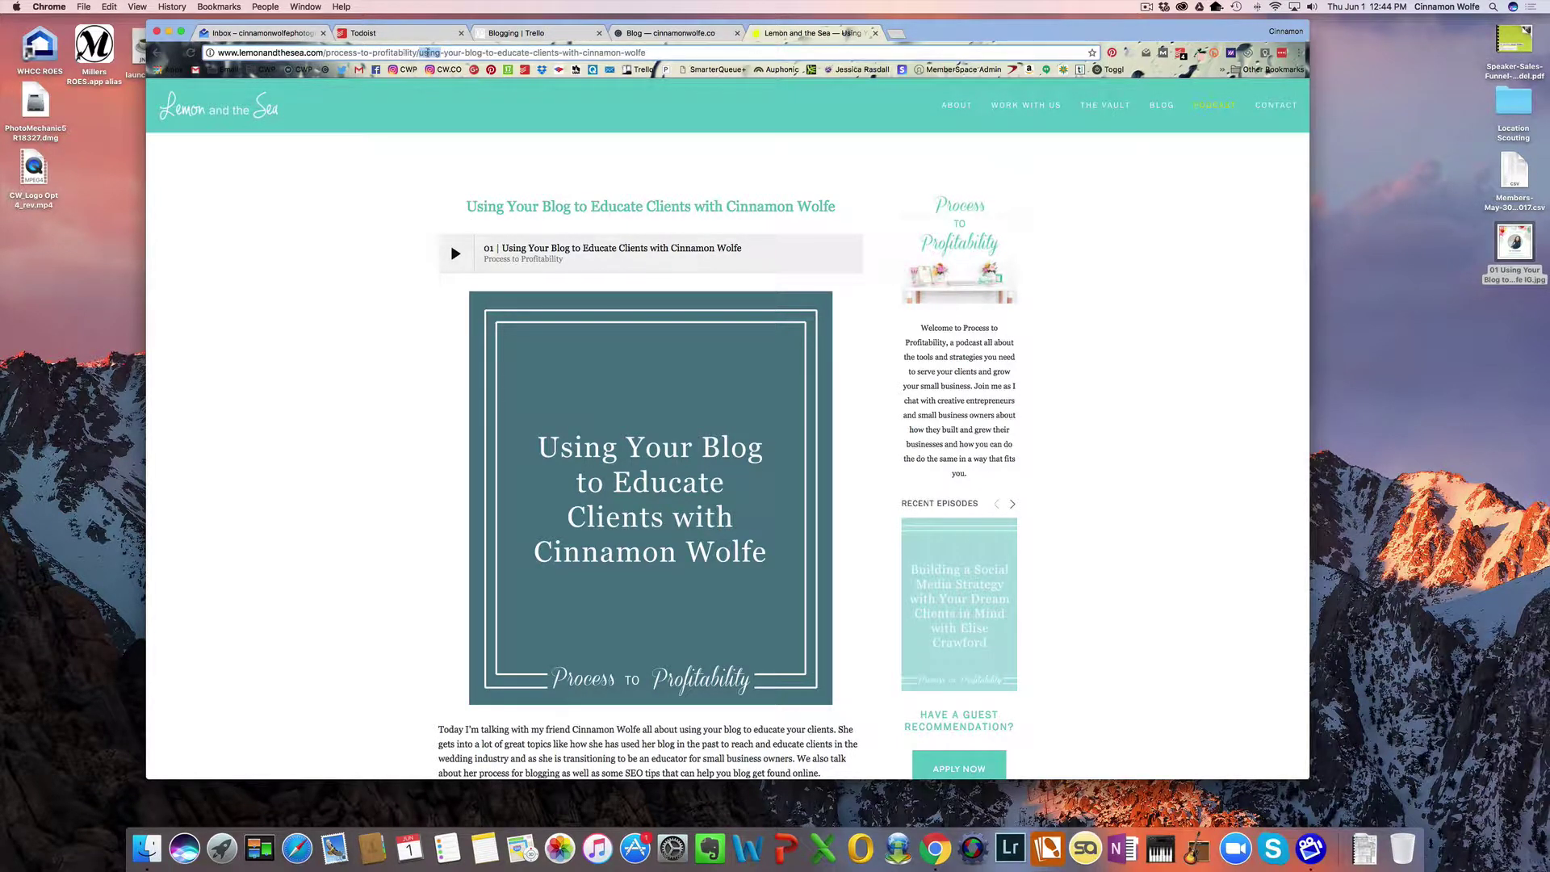
pyautogui.tripleClick(428, 52)
pyautogui.click(428, 53)
pyautogui.rightClick(428, 53)
pyautogui.click(420, 53)
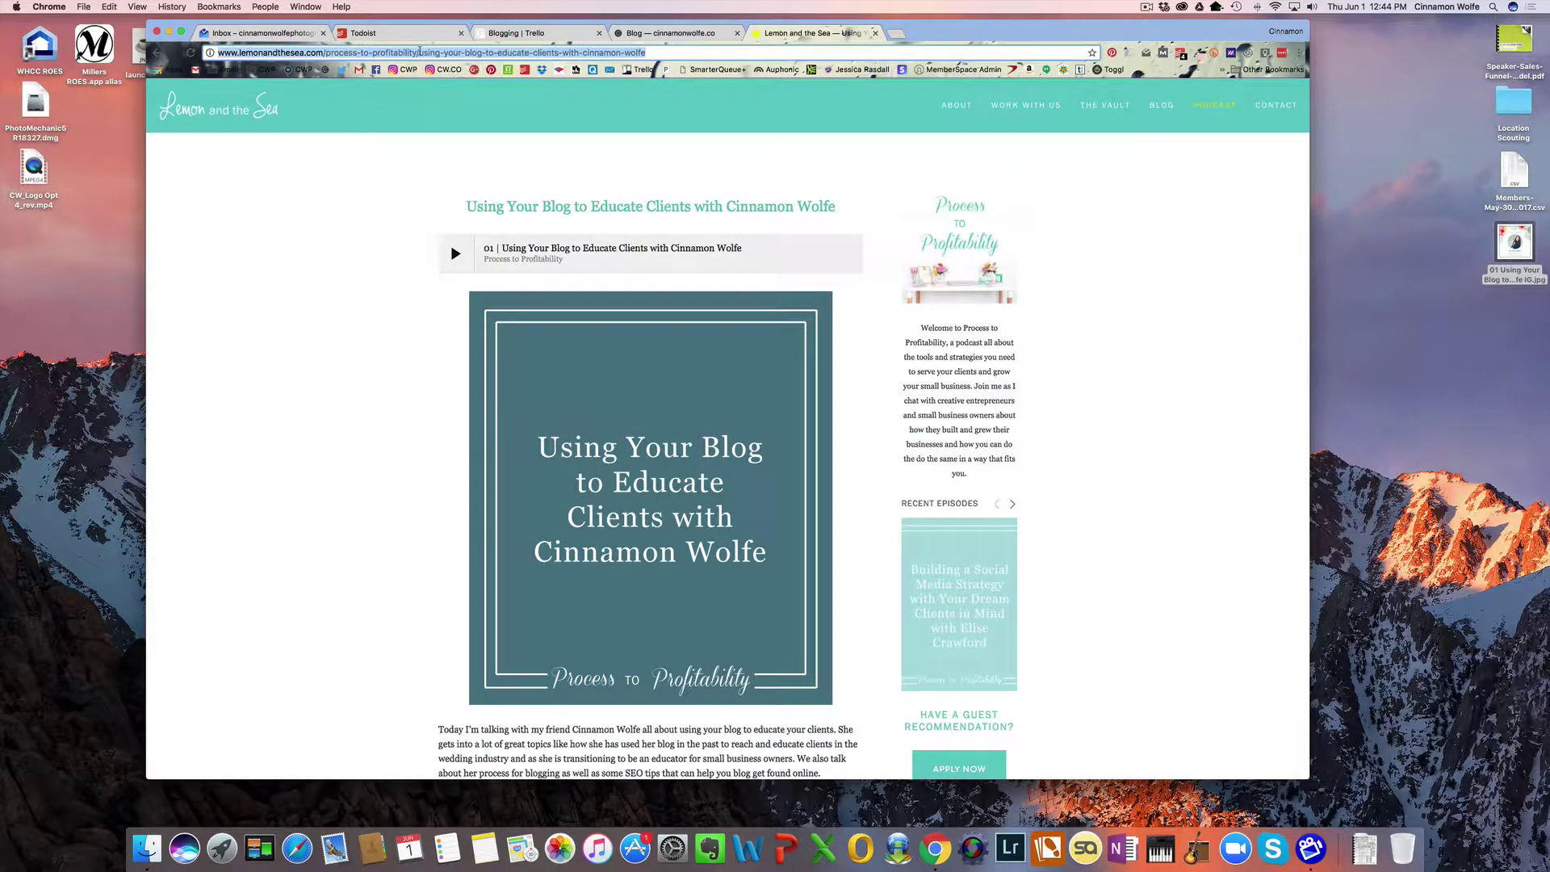
pyautogui.rightClick(415, 54)
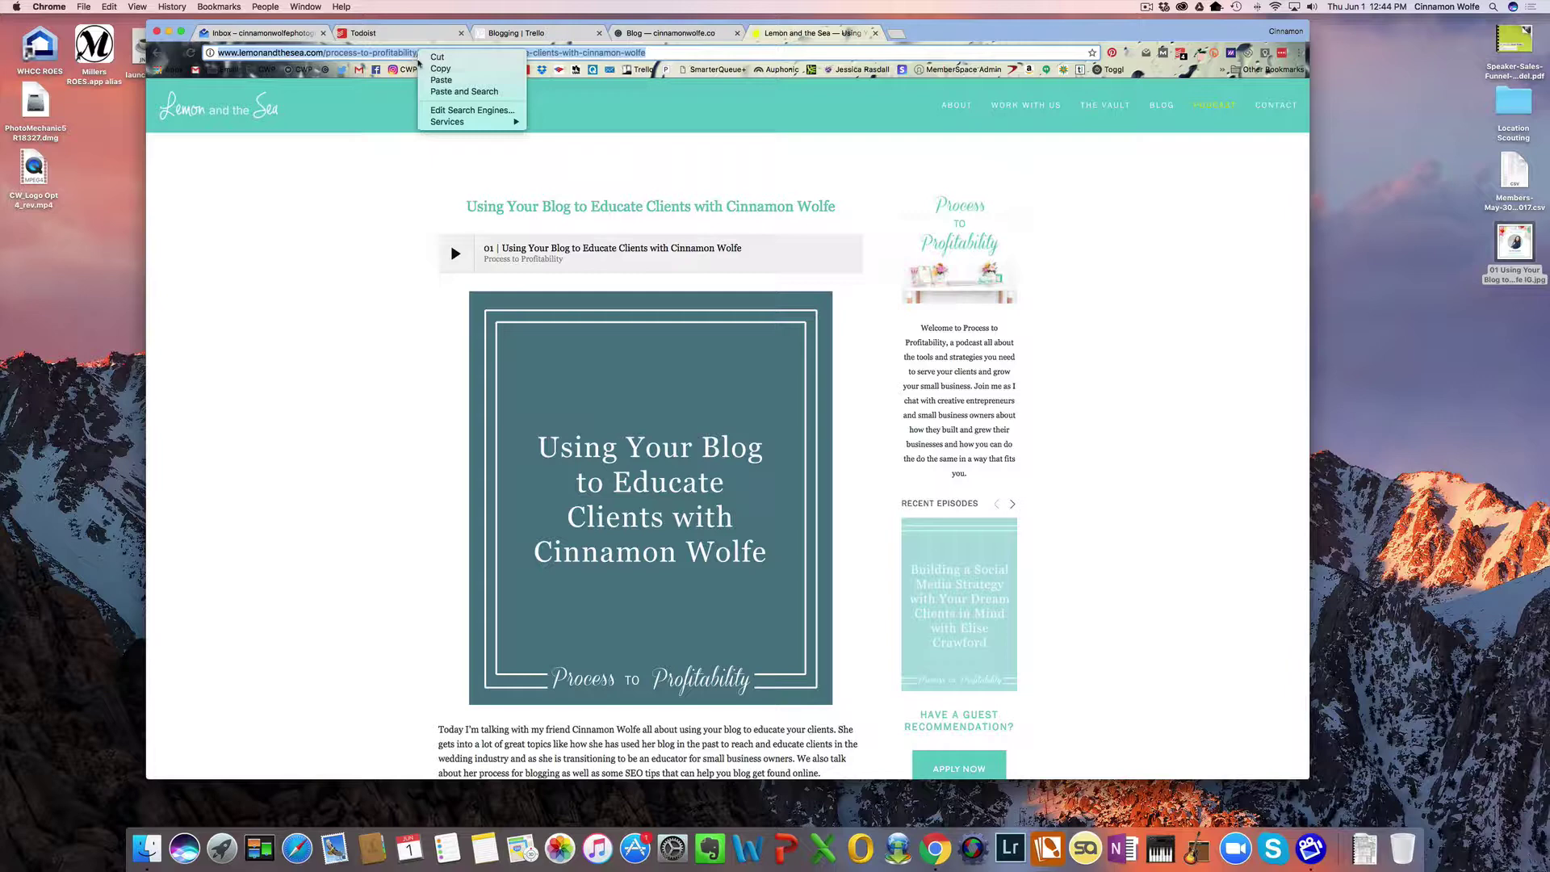
pyautogui.click(441, 69)
# - Back in the Squarespace editor, link the podcast image to the copied episode URL, opening in a new window
pyautogui.click(678, 33)
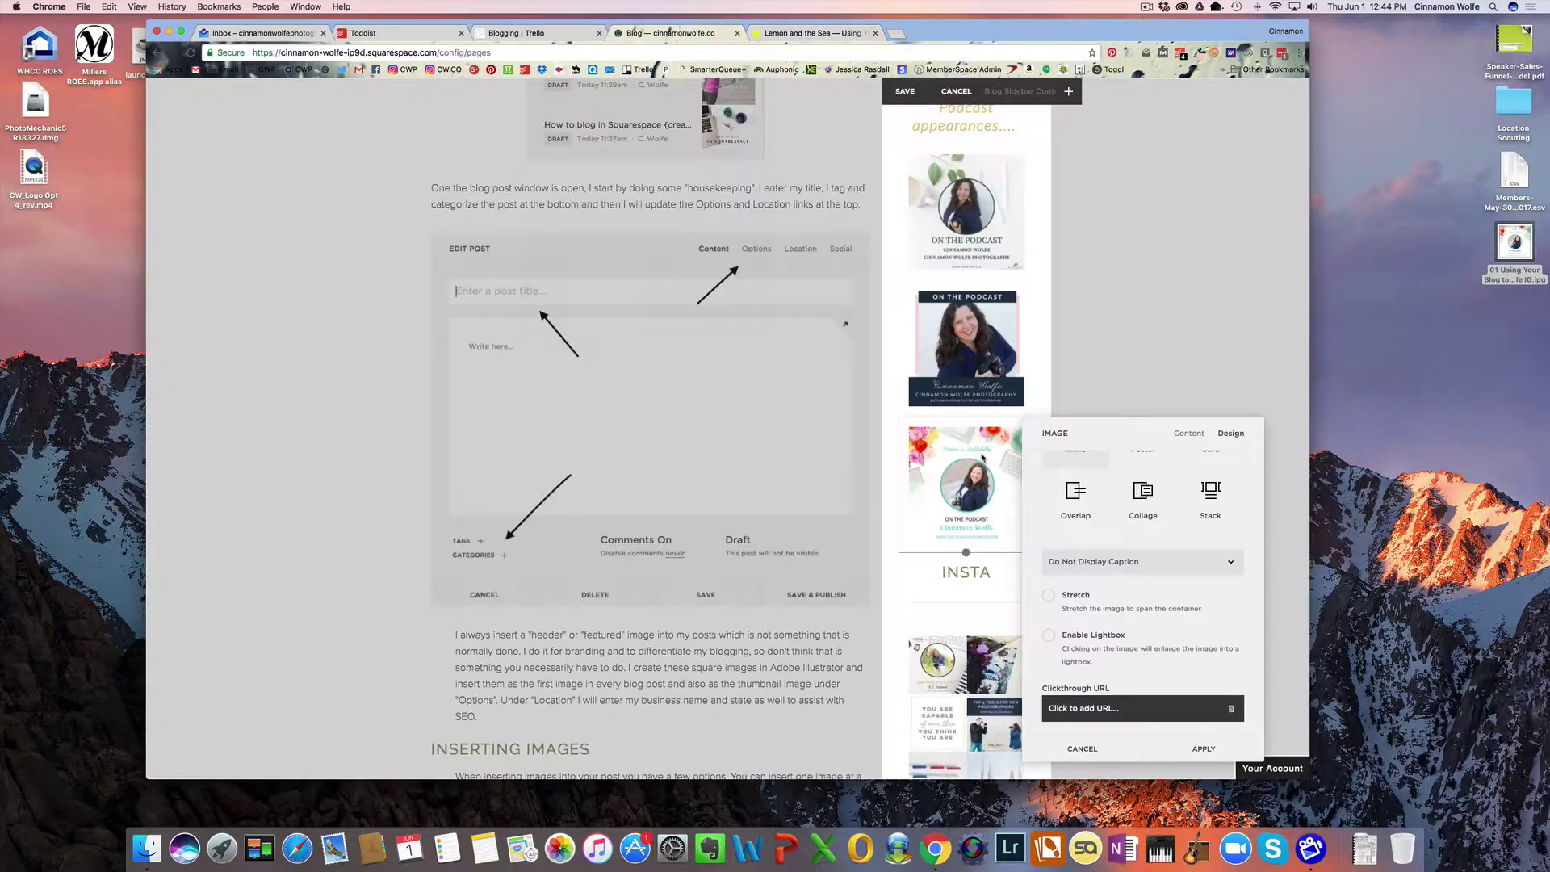
pyautogui.click(1060, 711)
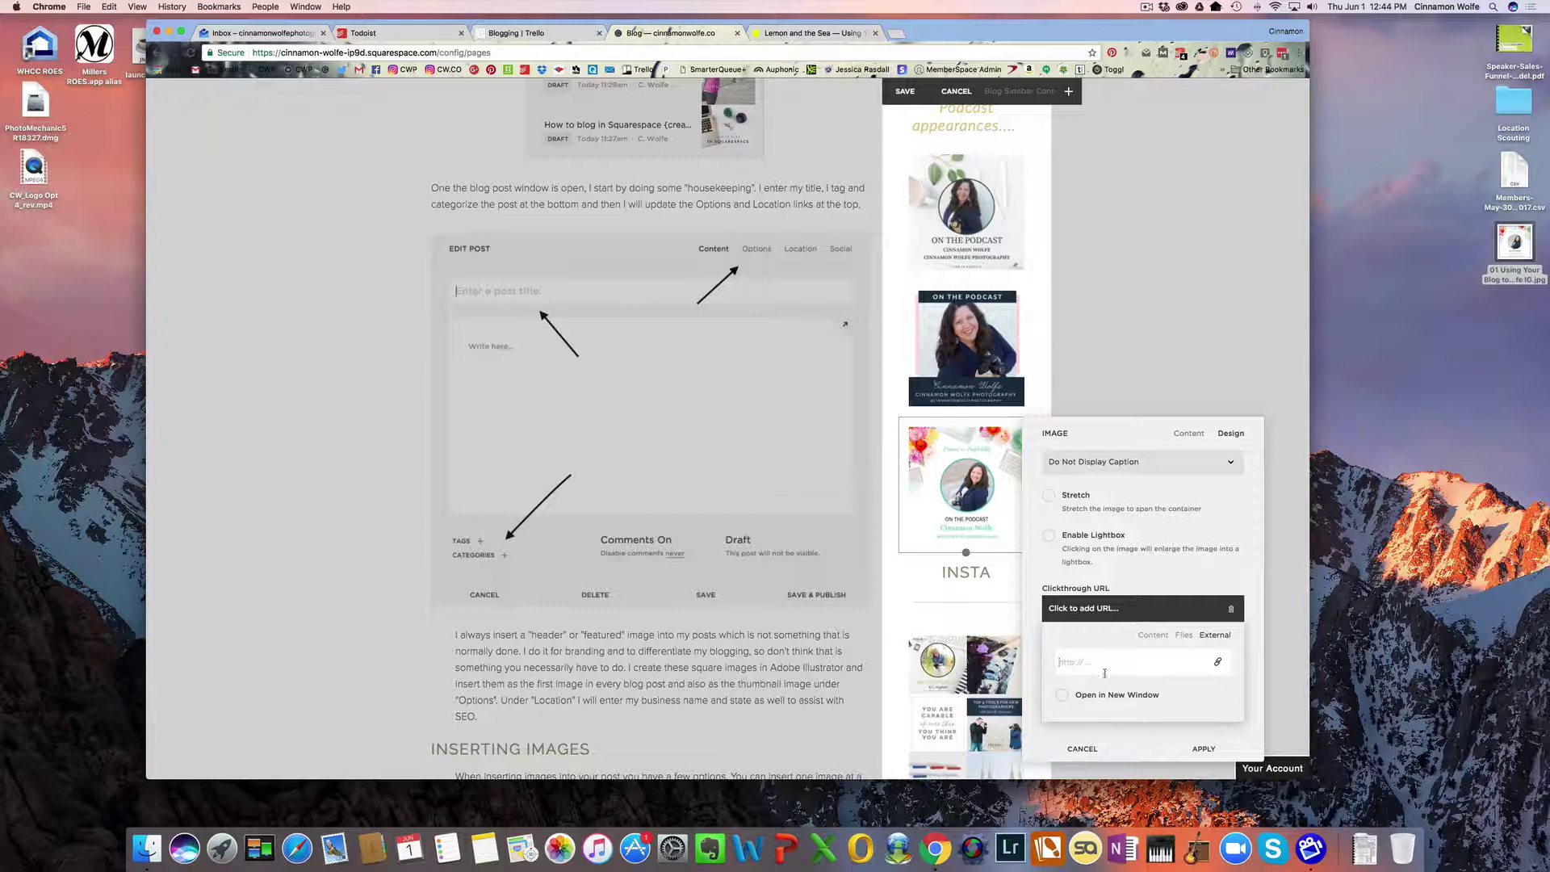
pyautogui.scroll(1, 1087, 663)
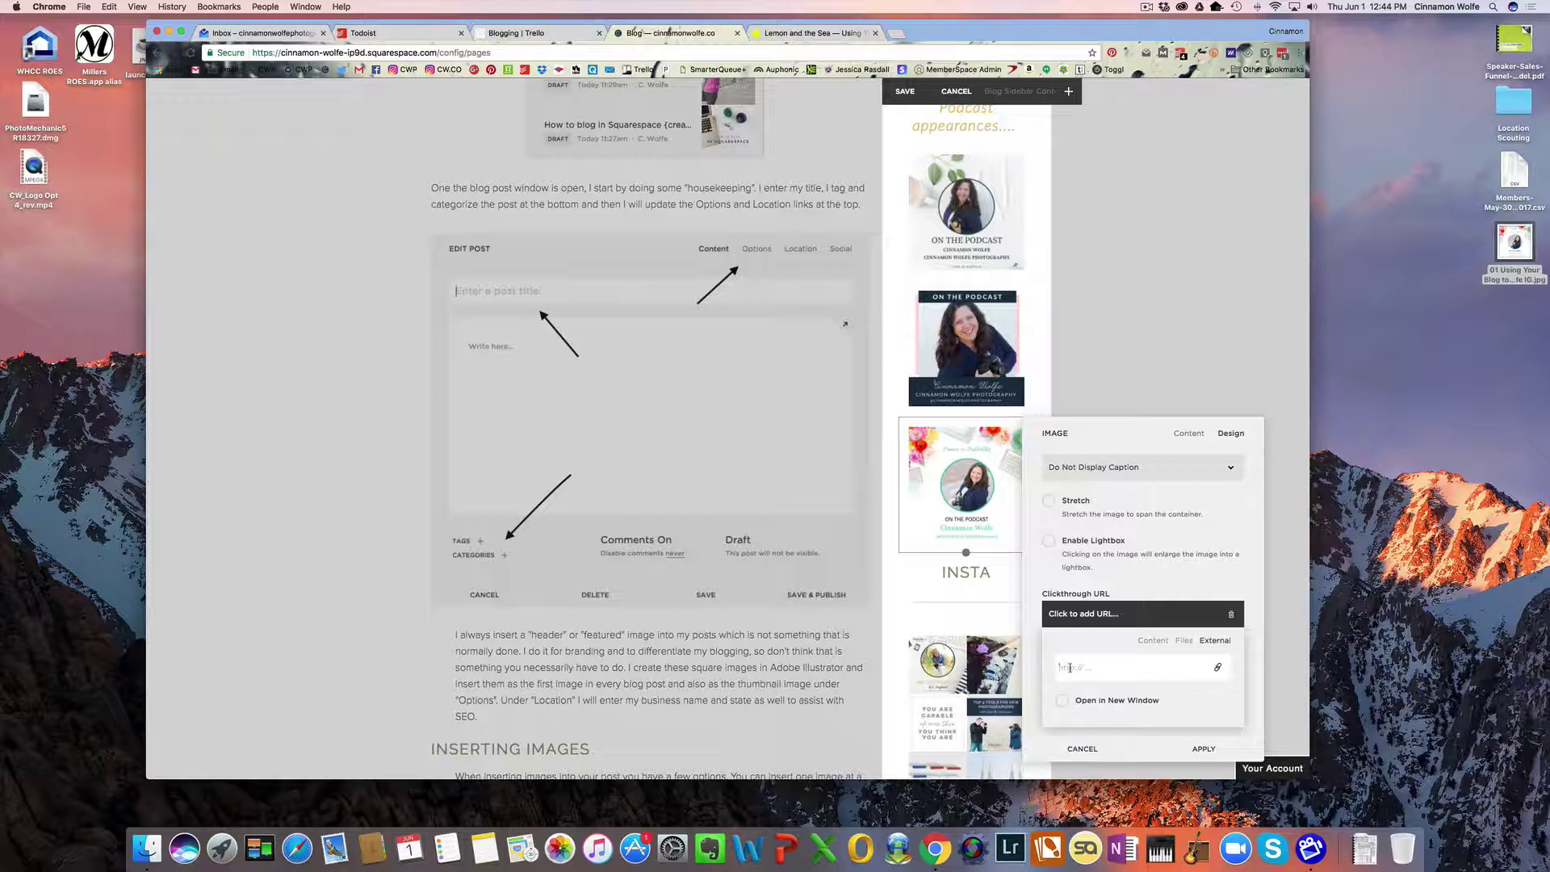
pyautogui.click(1070, 668)
pyautogui.press('super+v')
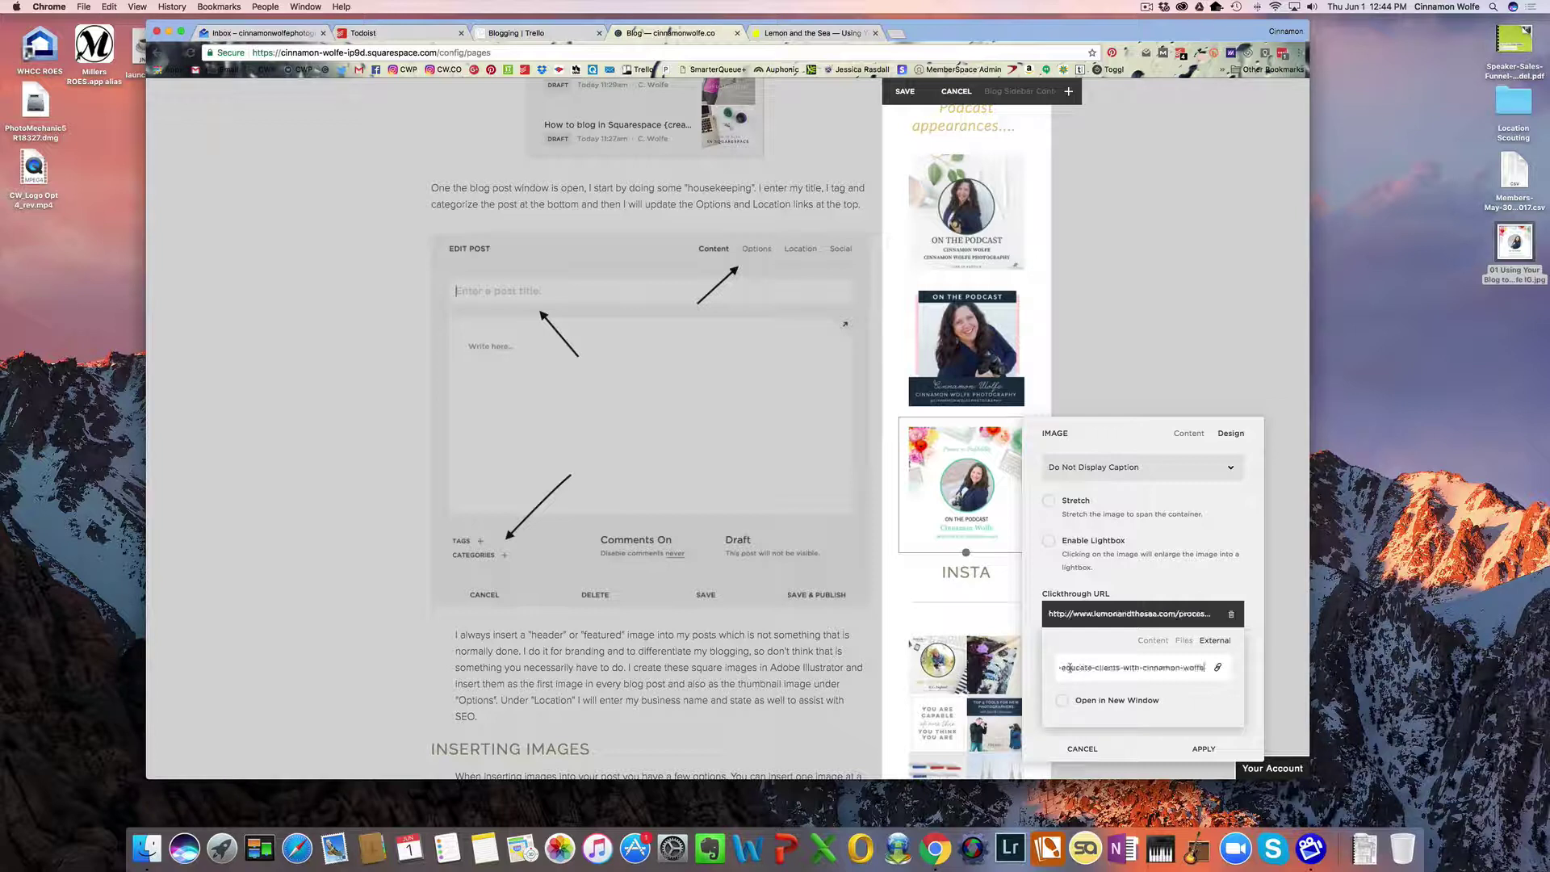
pyautogui.click(1099, 704)
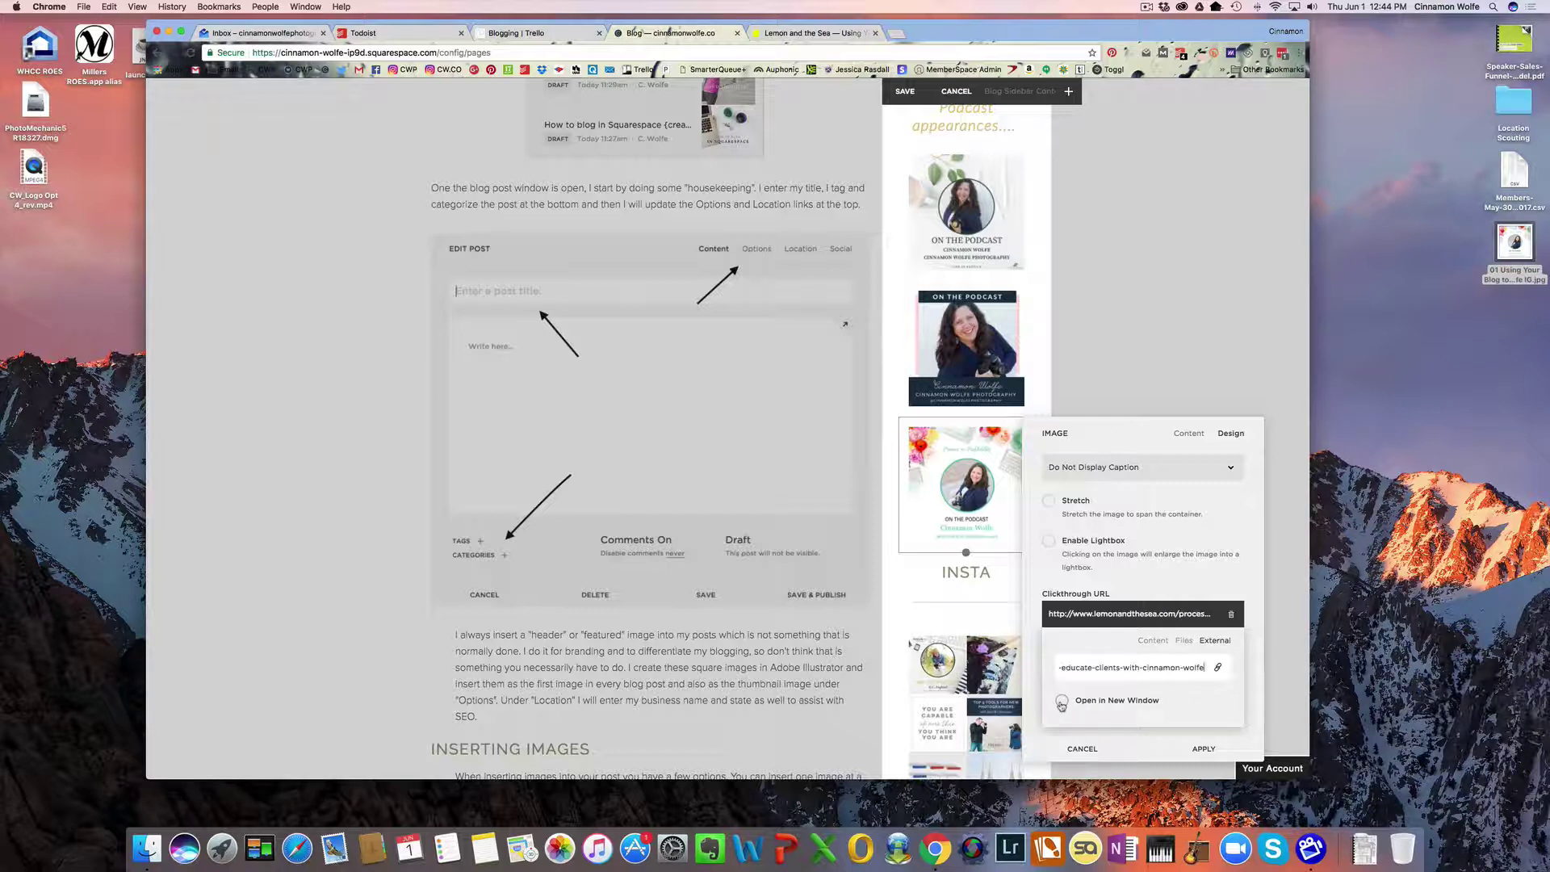
pyautogui.click(1203, 747)
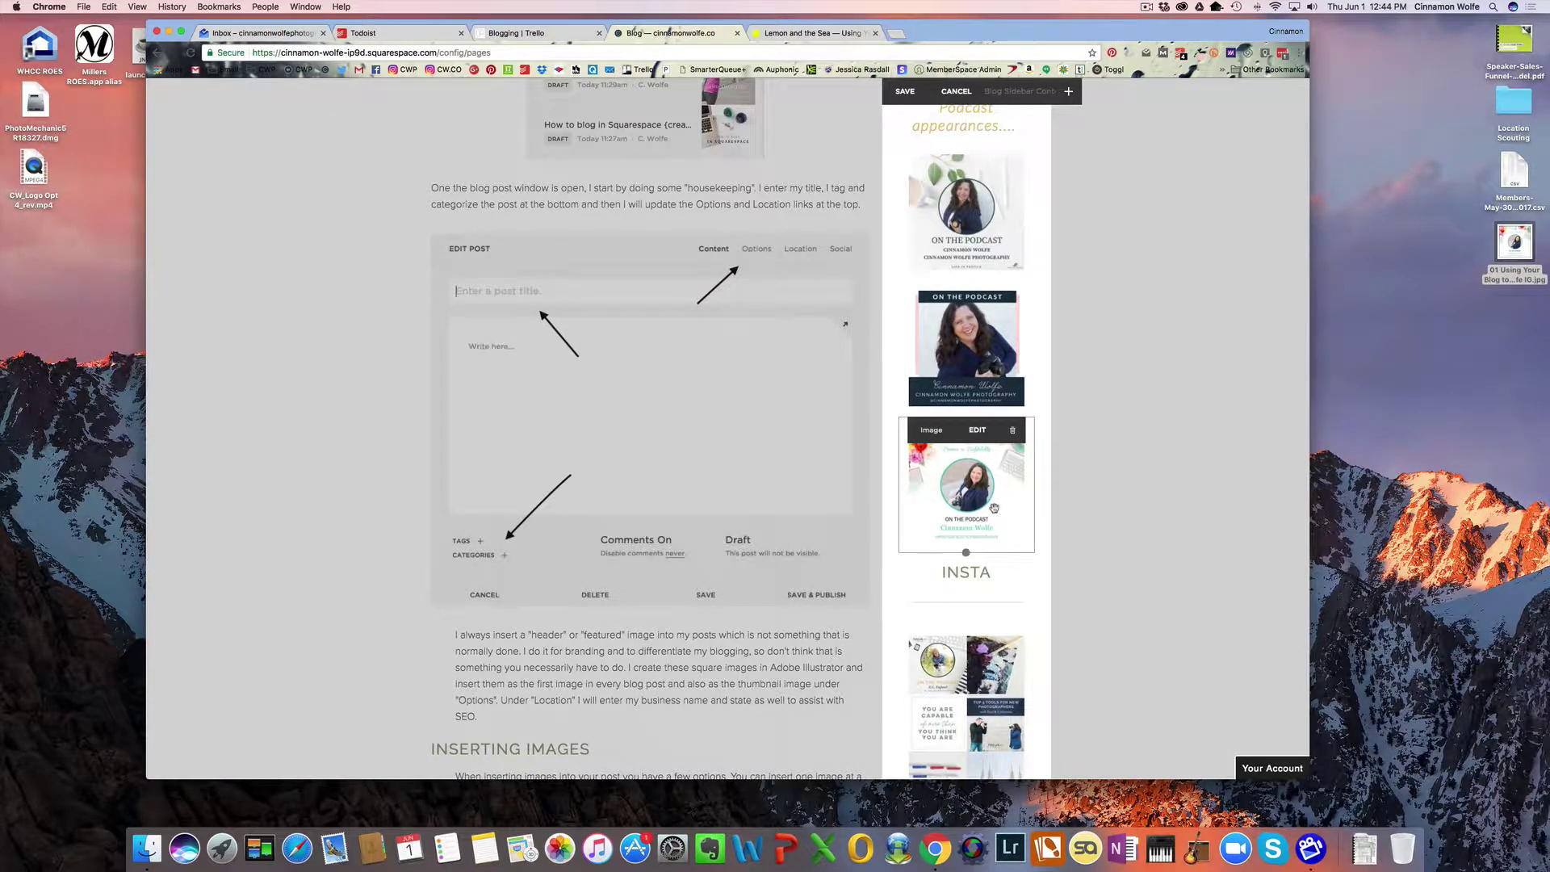
pyautogui.scroll(-5, 1038, 507)
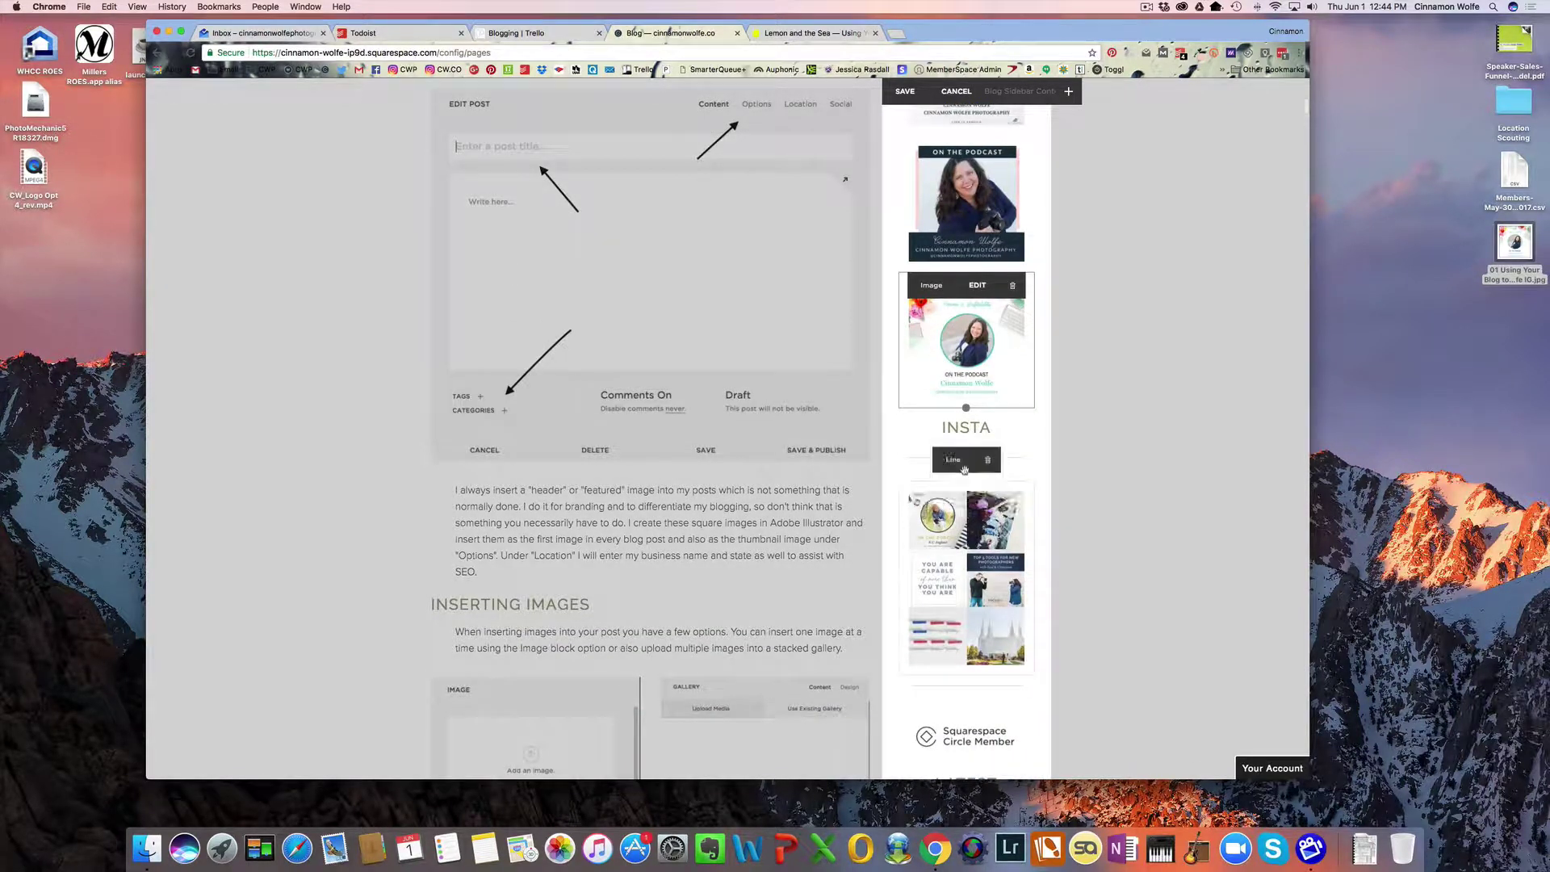
# - Scroll down to the podcast summary block and open its Layout settings
pyautogui.moveTo(968, 496)
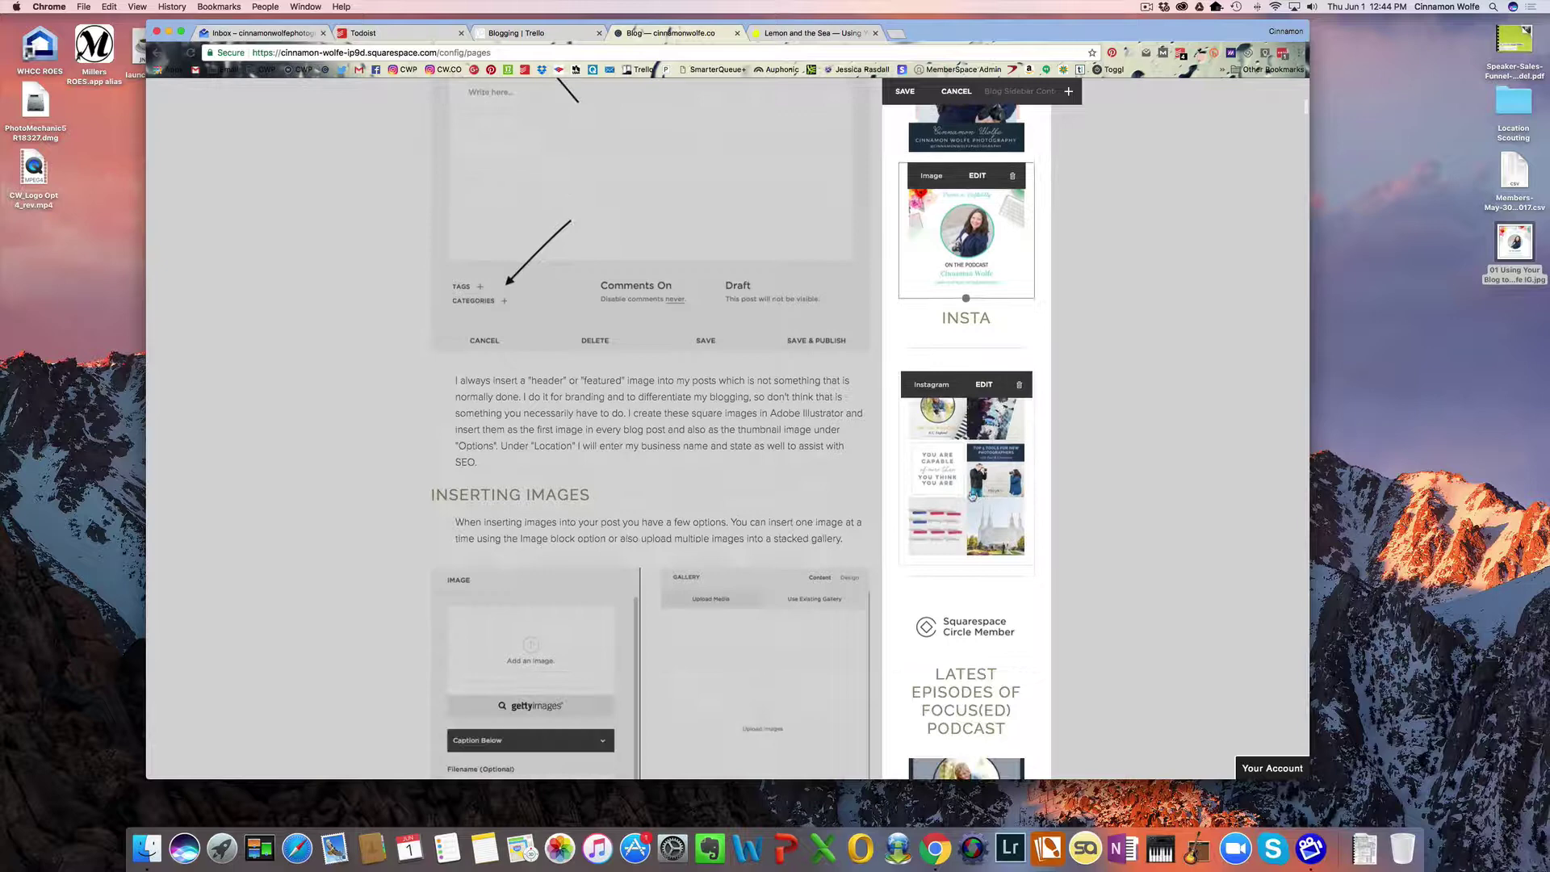
pyautogui.scroll(-2, 972, 496)
pyautogui.scroll(-3, 1009, 520)
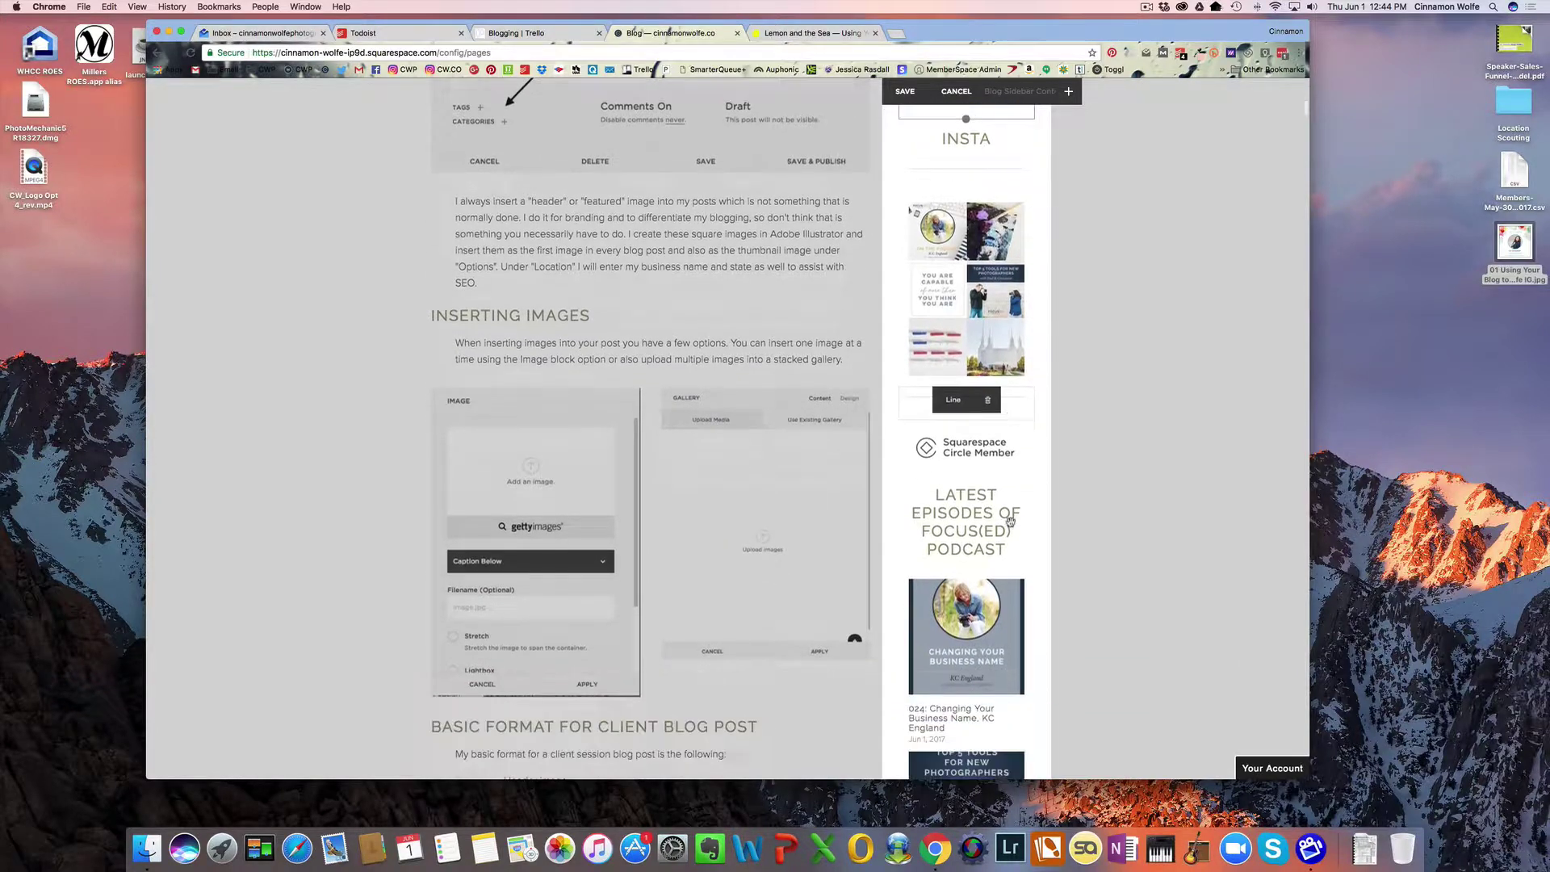
pyautogui.scroll(-4, 1009, 521)
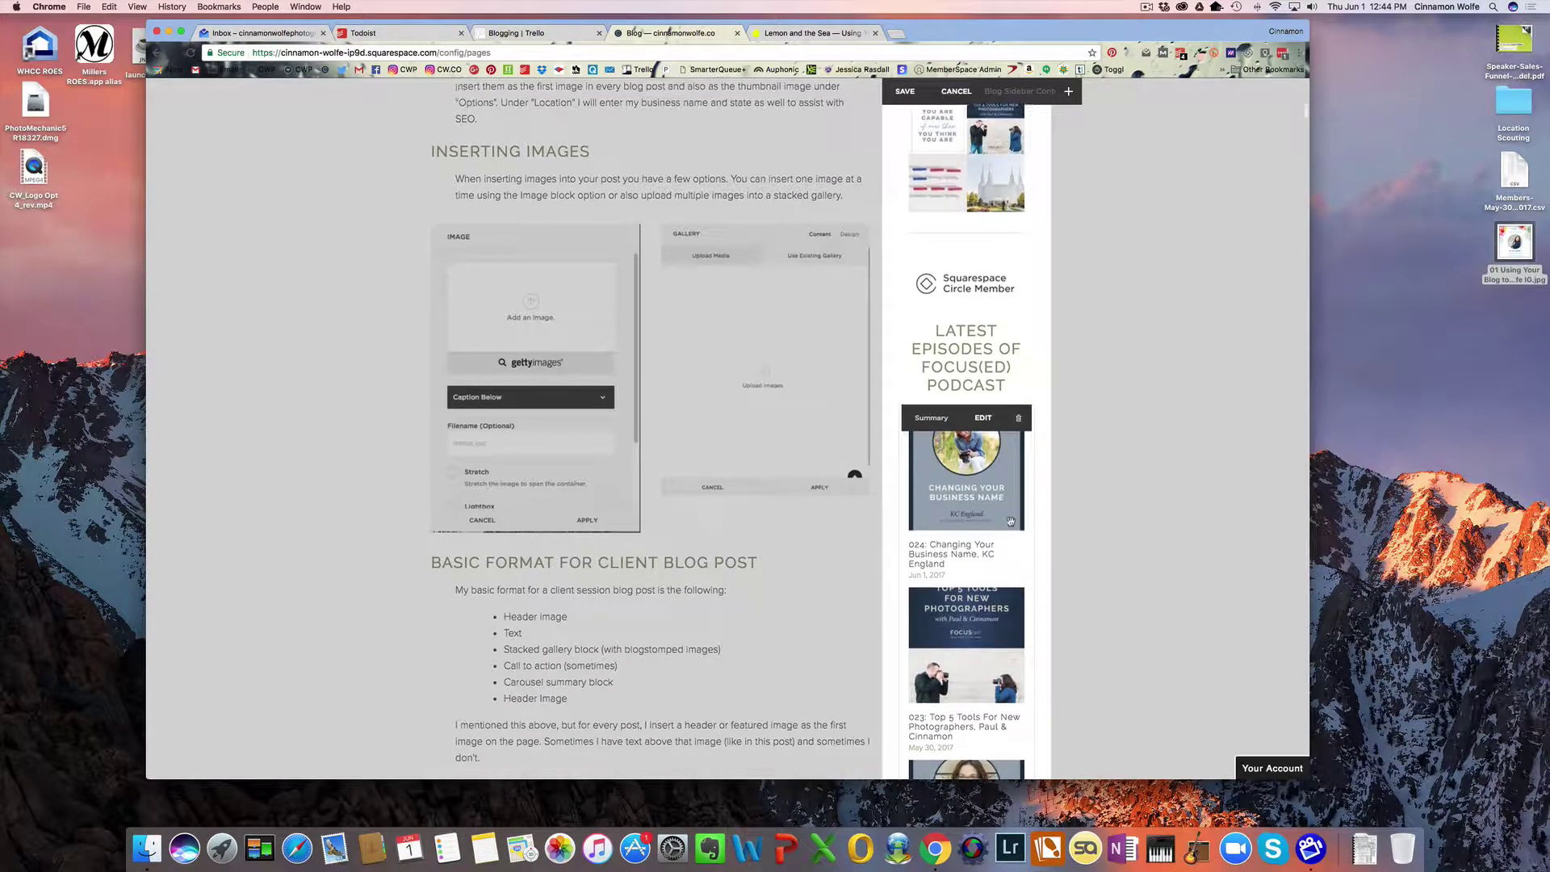
pyautogui.scroll(-2, 1009, 520)
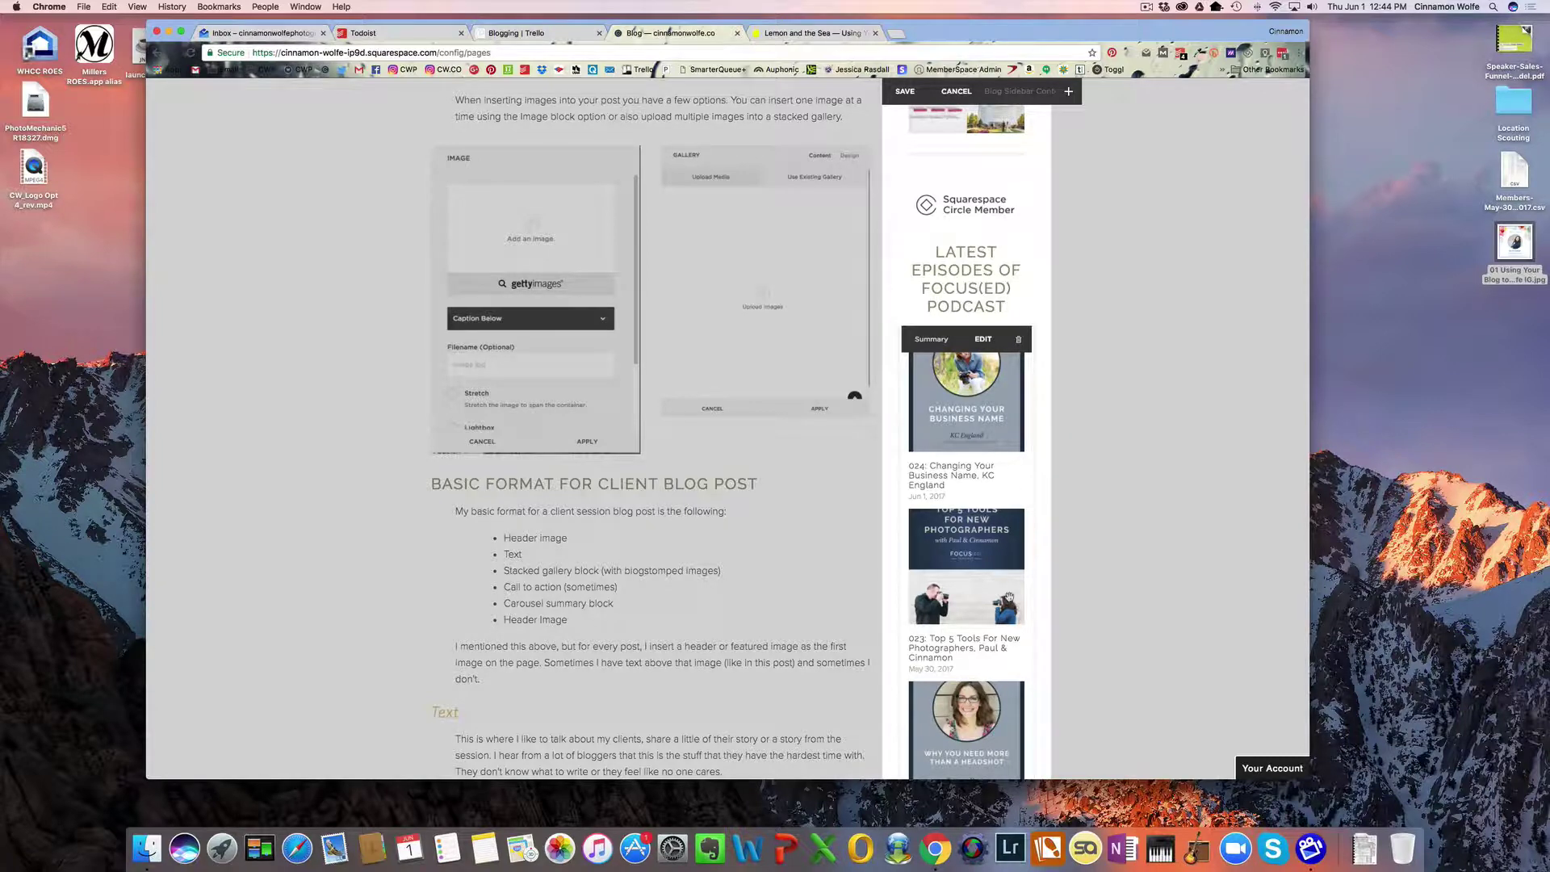
pyautogui.scroll(-4, 1009, 597)
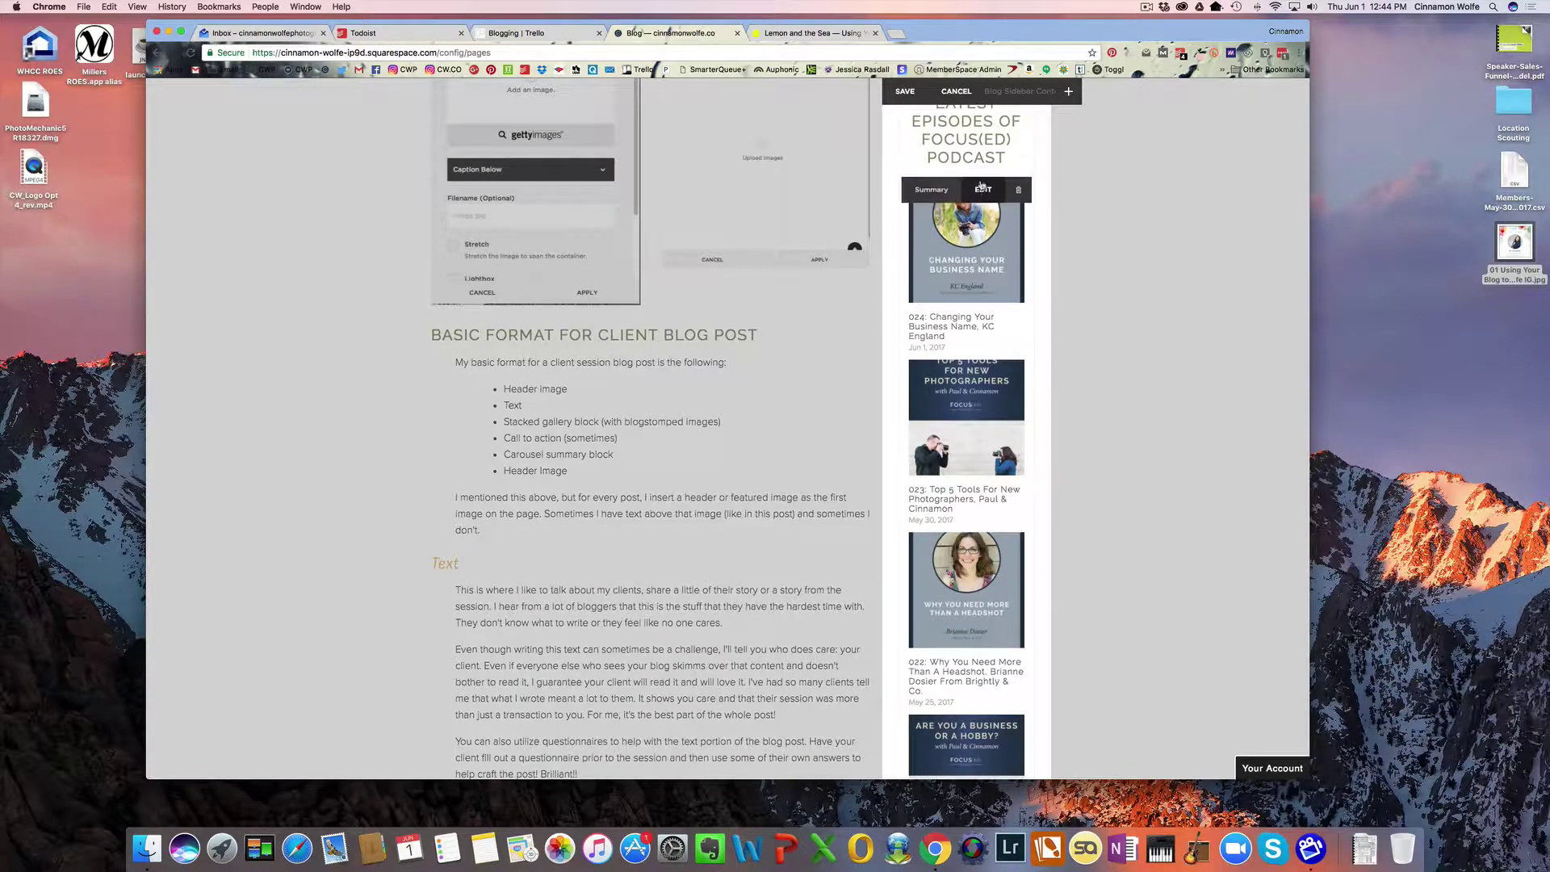
pyautogui.click(981, 188)
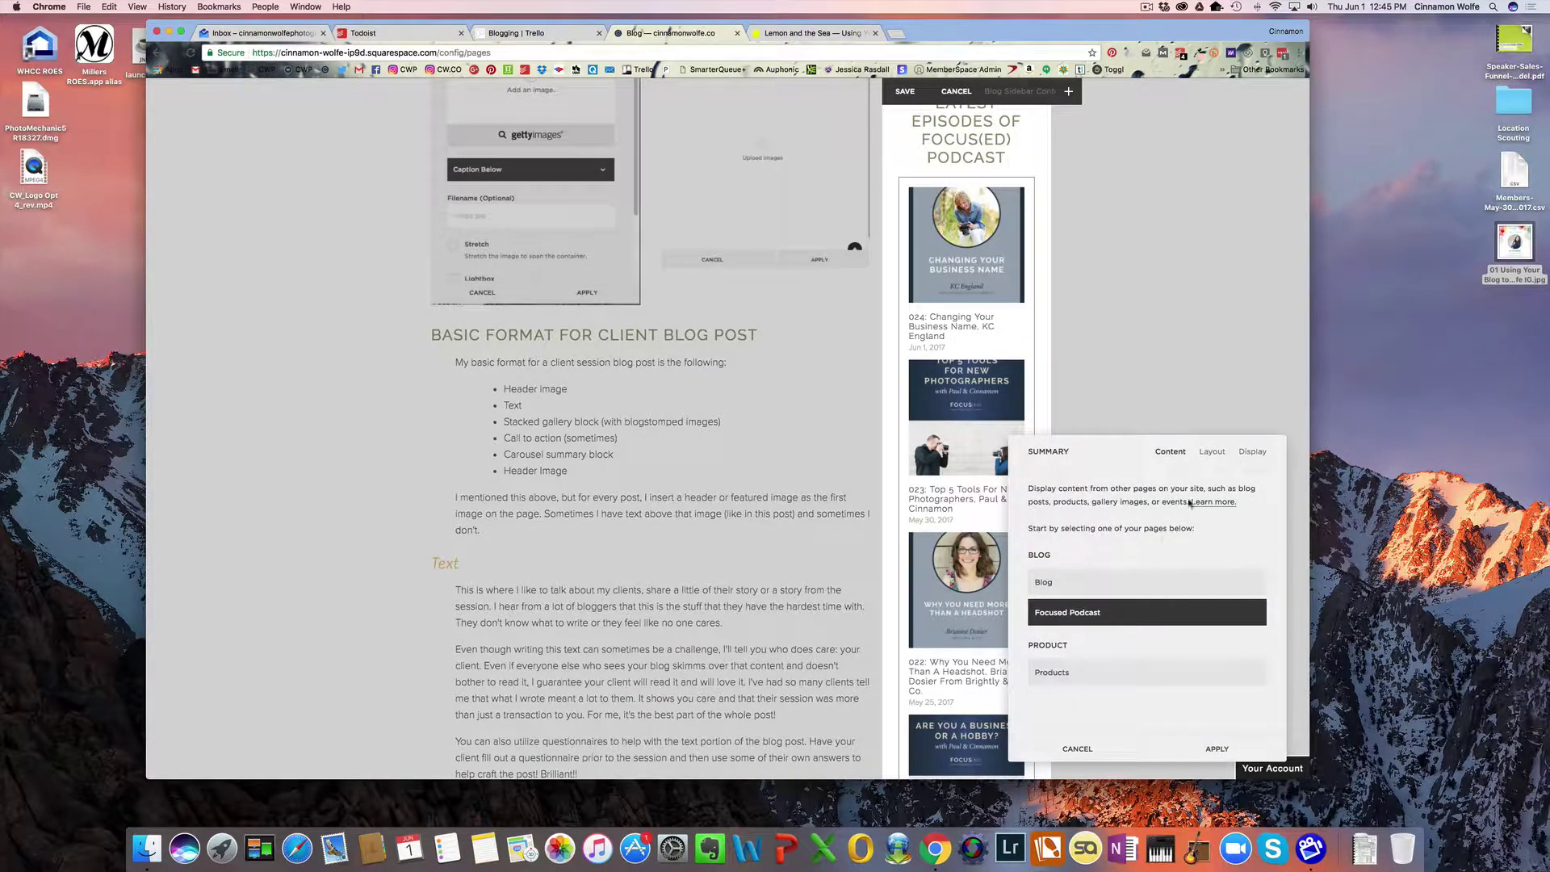
pyautogui.click(1212, 452)
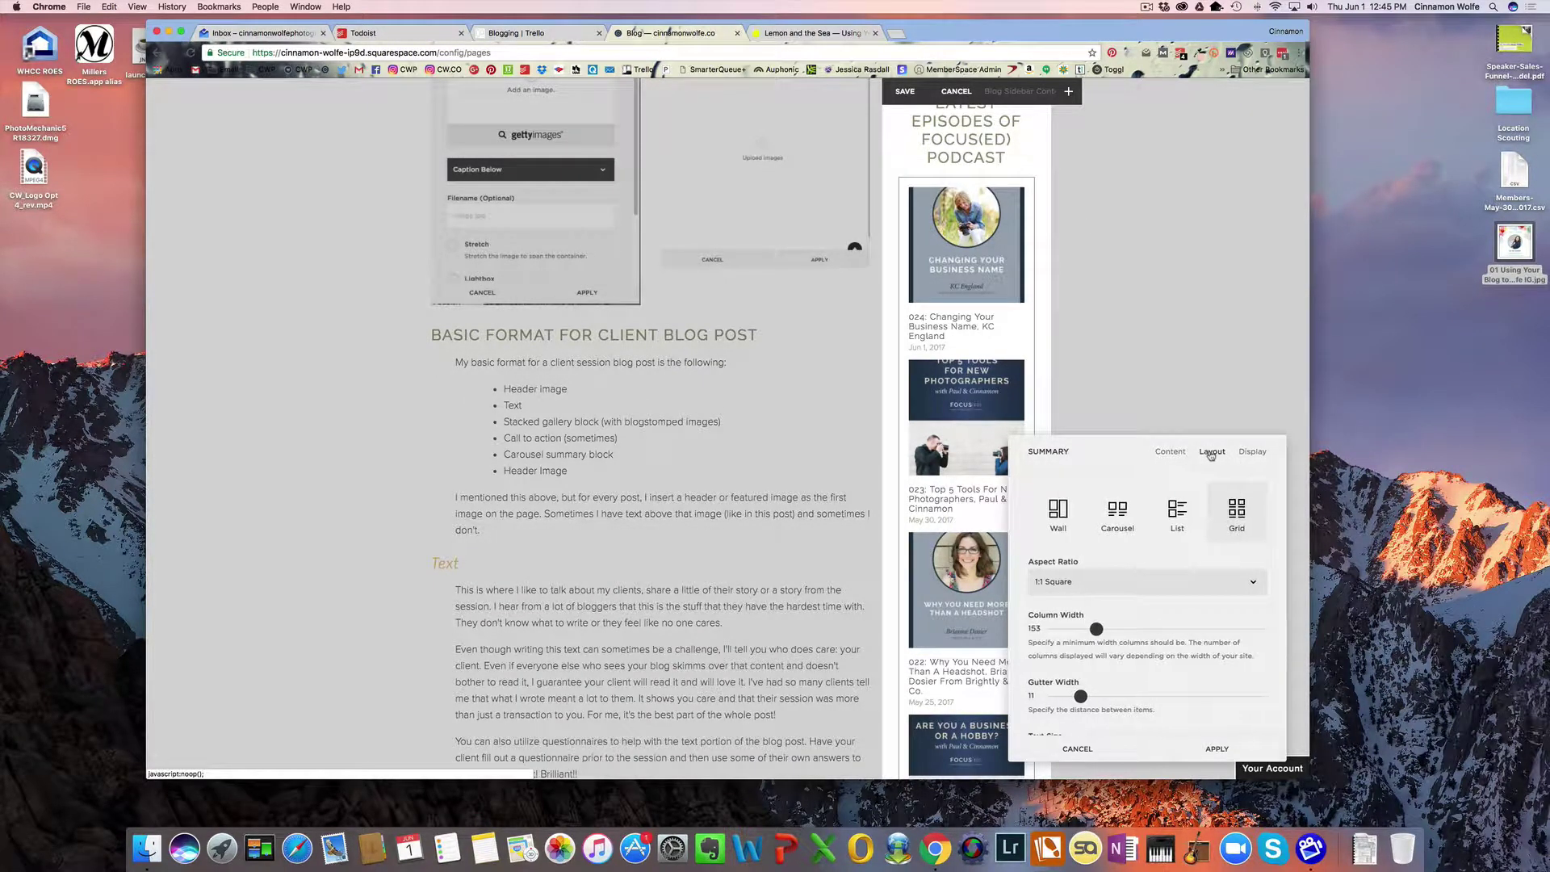
# - Set the summary thumbnails' aspect ratio to 2:3 Standard (Vertical) and apply it
pyautogui.click(1082, 585)
pyautogui.click(1082, 604)
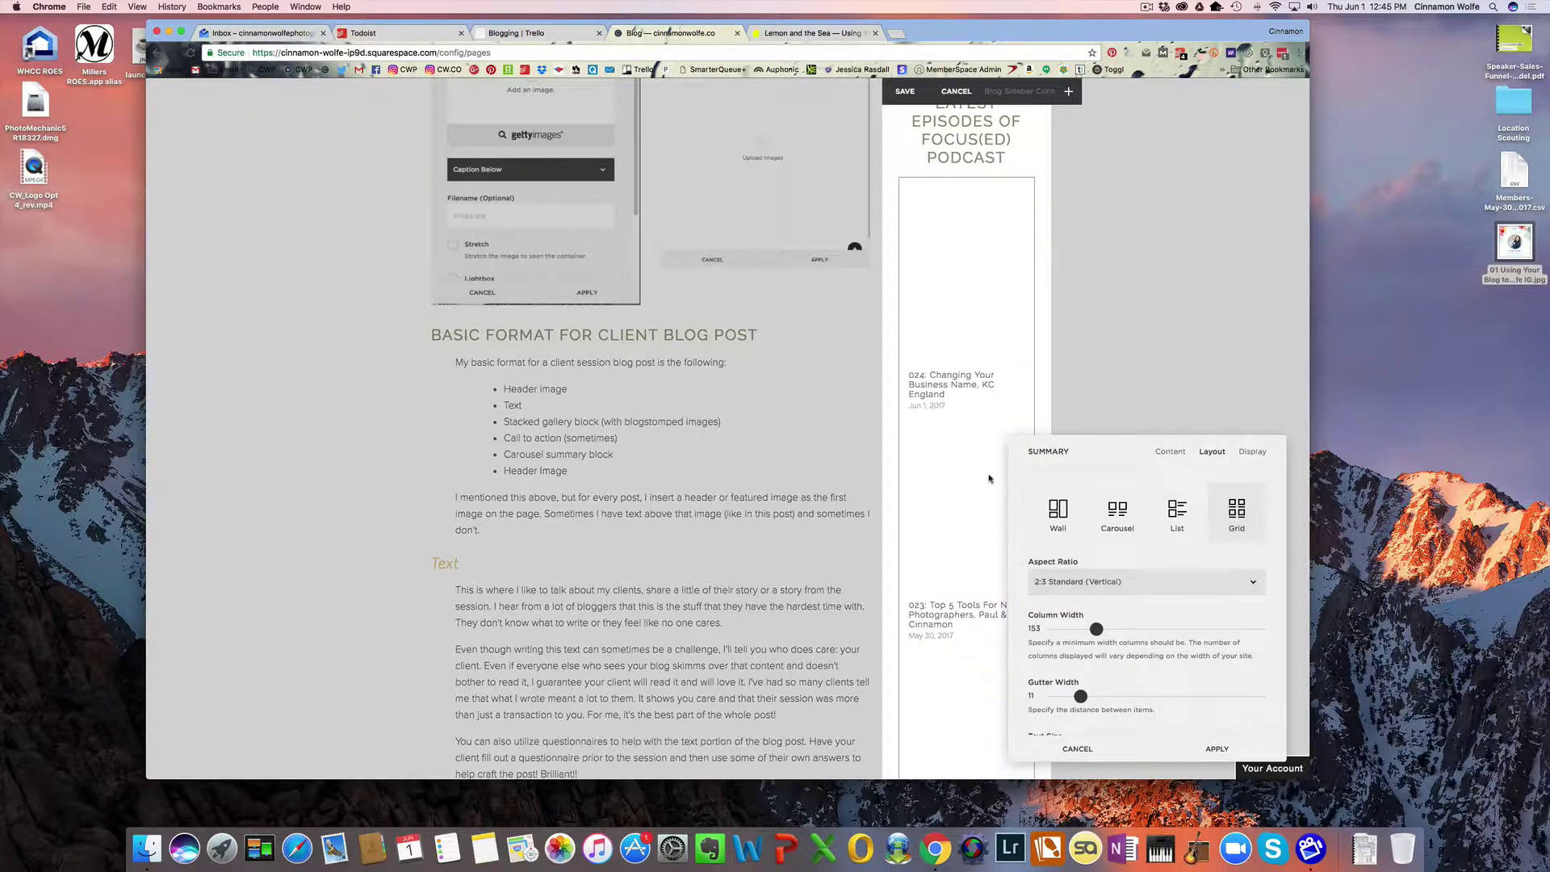
pyautogui.scroll(-5, 988, 479)
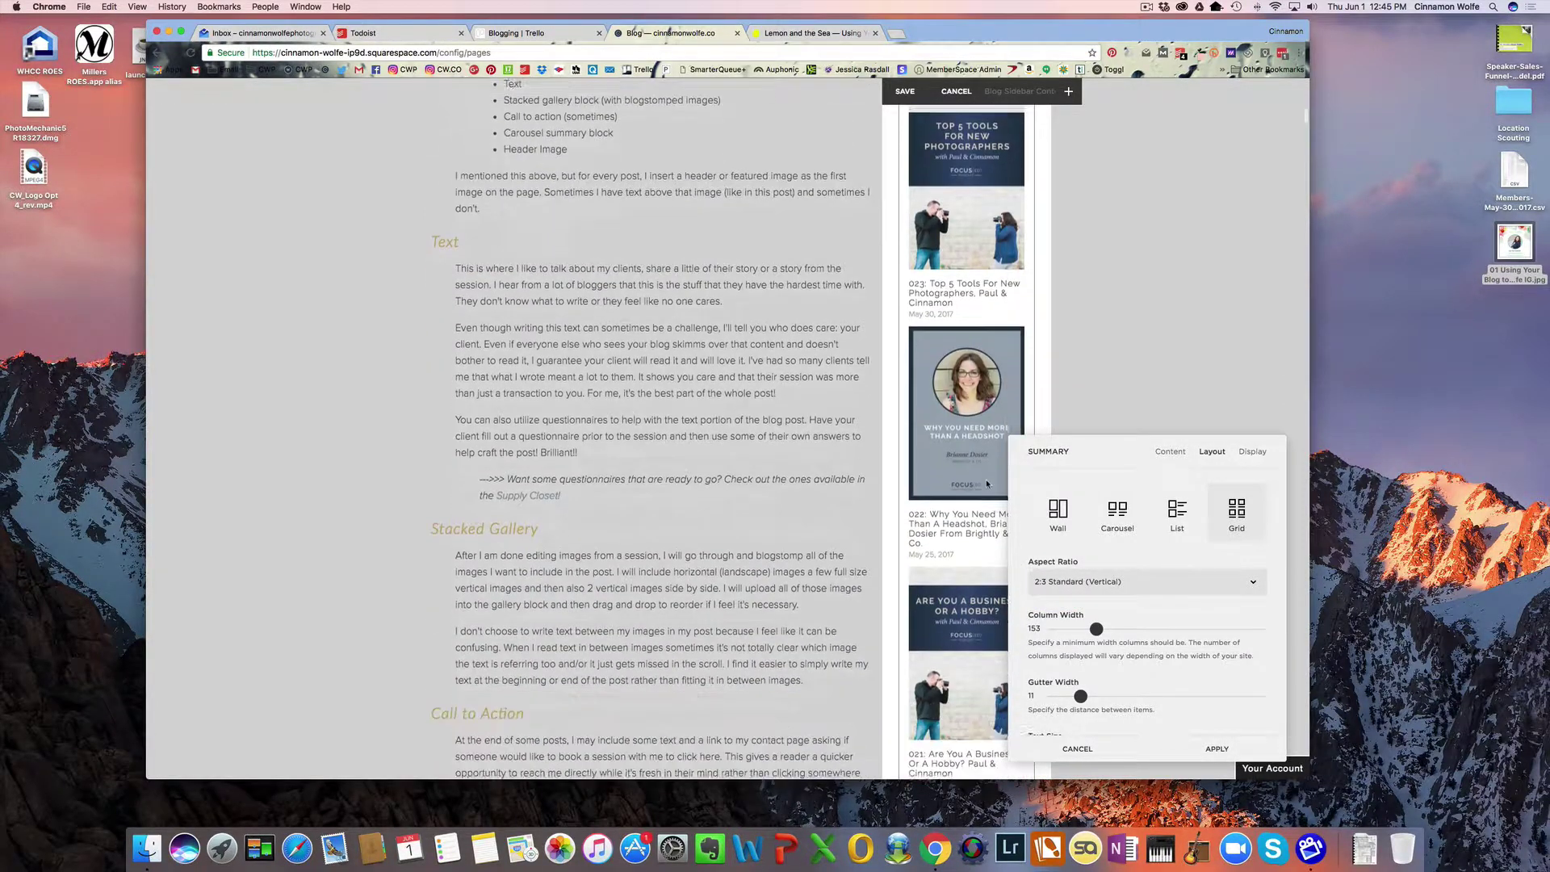
pyautogui.scroll(-5, 986, 483)
pyautogui.scroll(-1, 1209, 652)
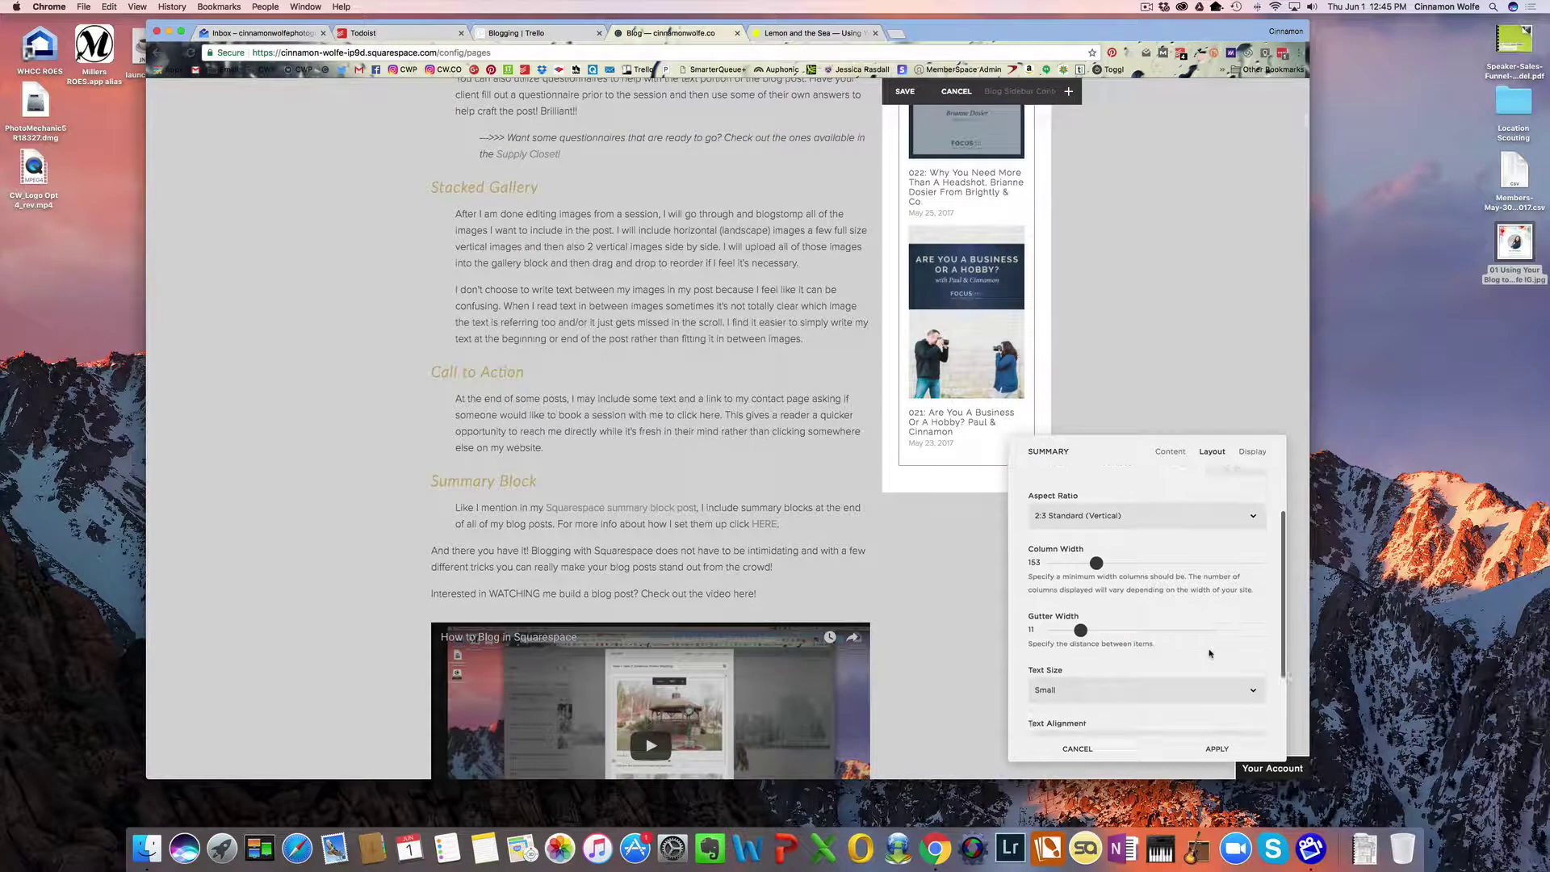
pyautogui.scroll(-1, 1209, 653)
pyautogui.scroll(3, 1209, 652)
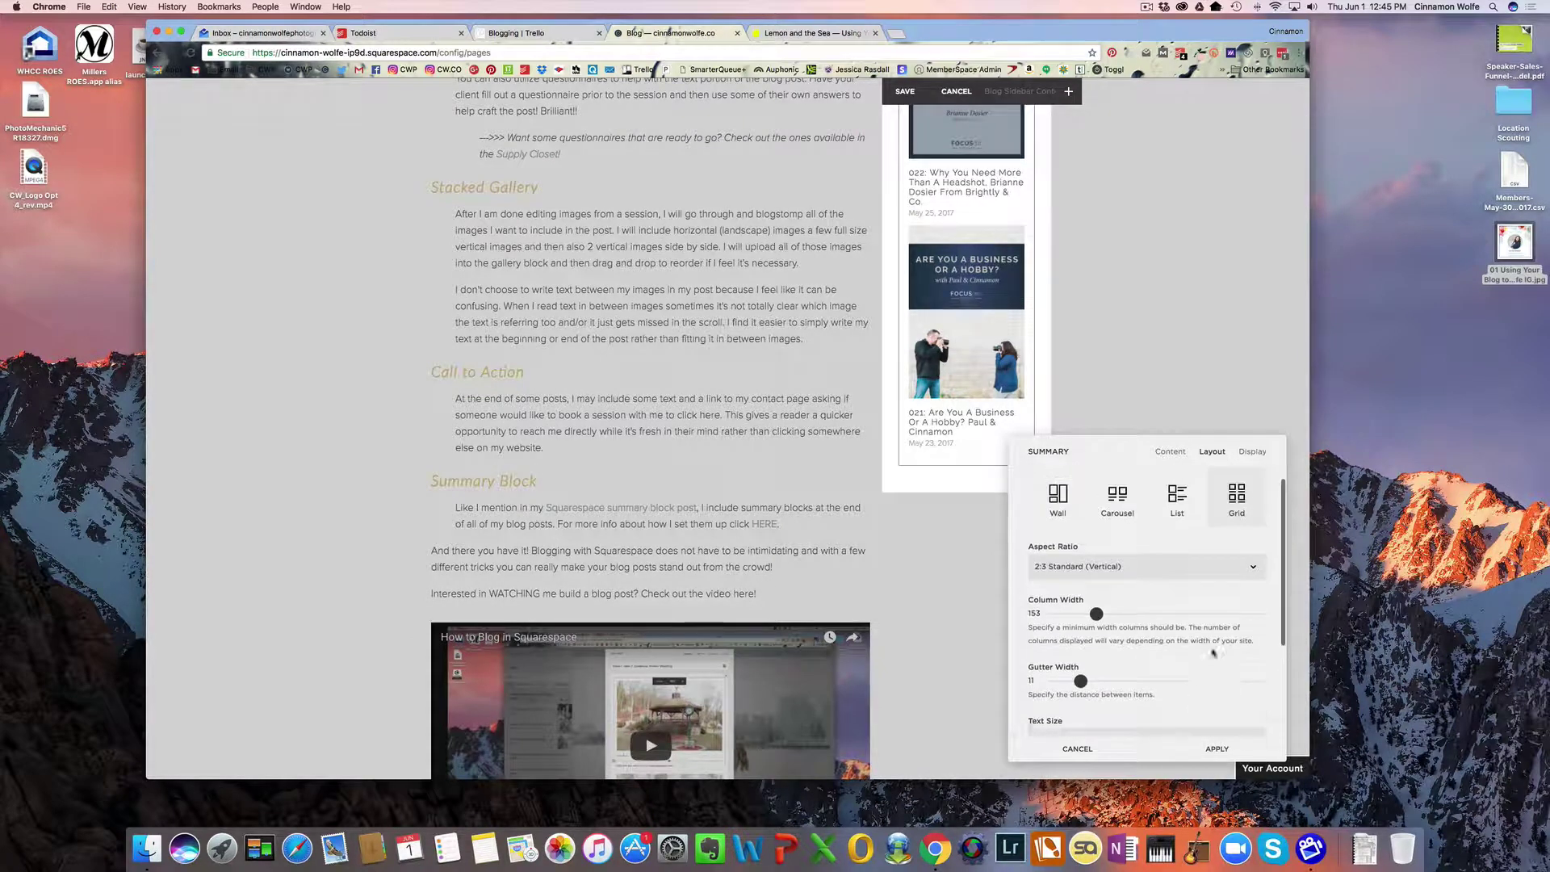
pyautogui.click(1239, 750)
pyautogui.click(898, 465)
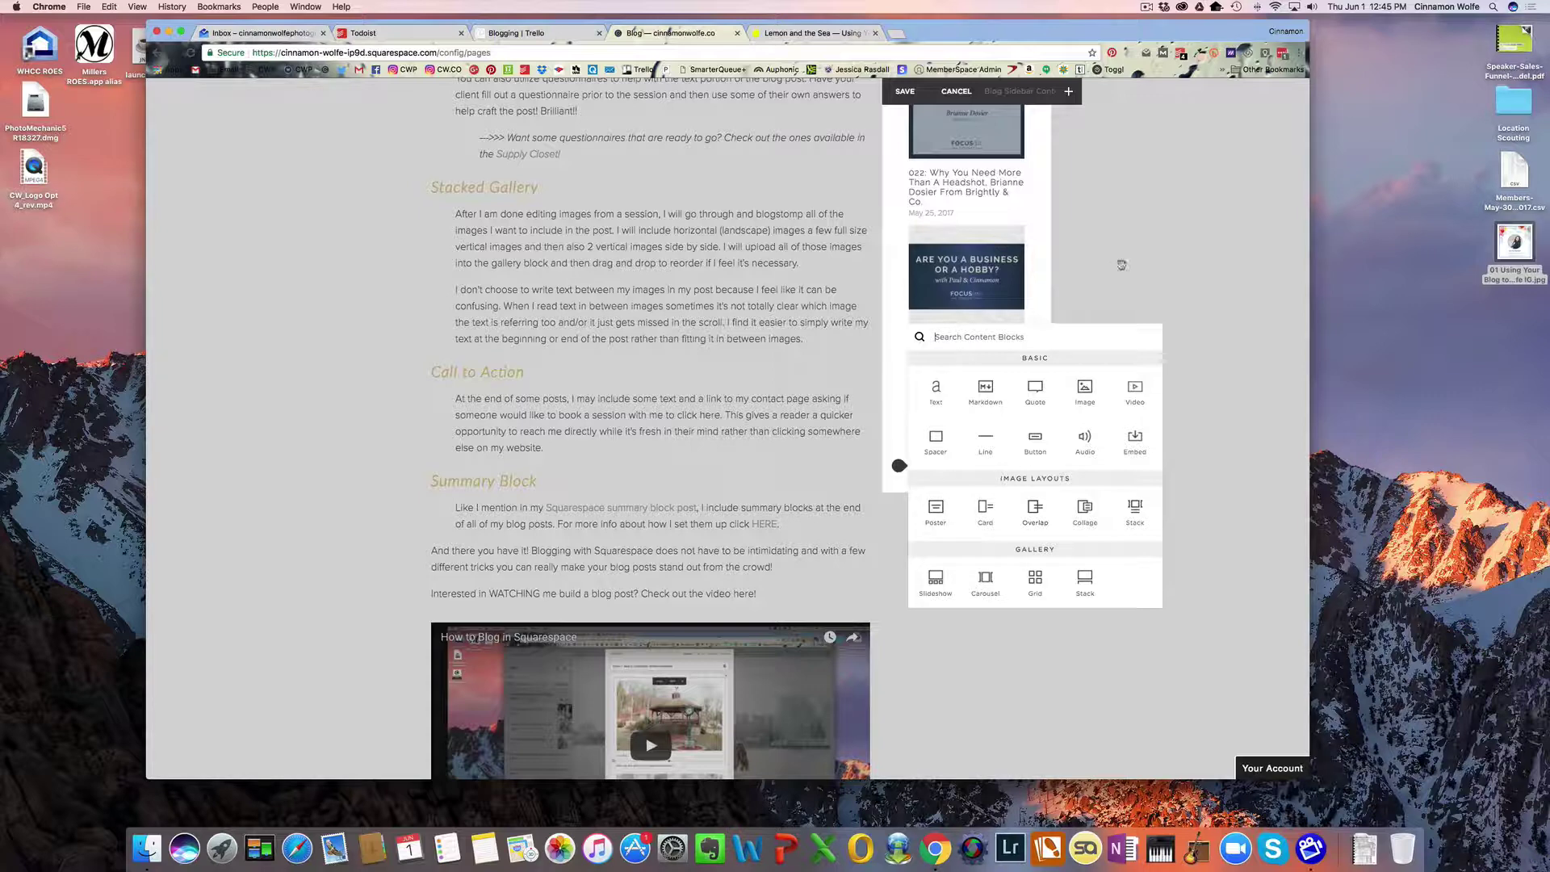
# - Close the content block picker and scroll back to the top of the edited page
pyautogui.click(1121, 268)
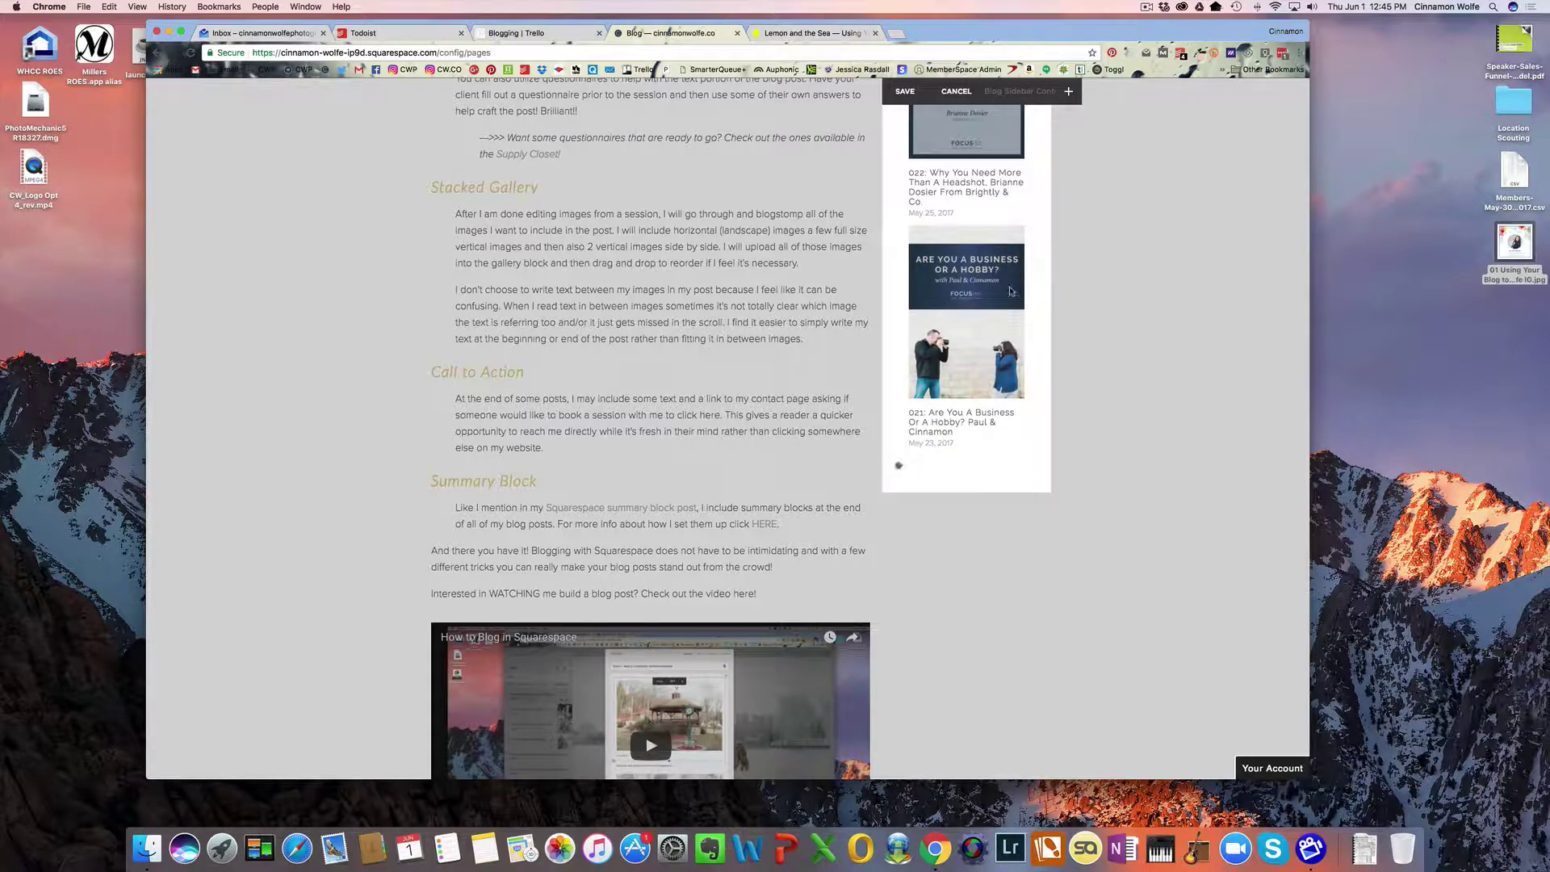
pyautogui.scroll(-2, 998, 507)
pyautogui.scroll(15, 998, 506)
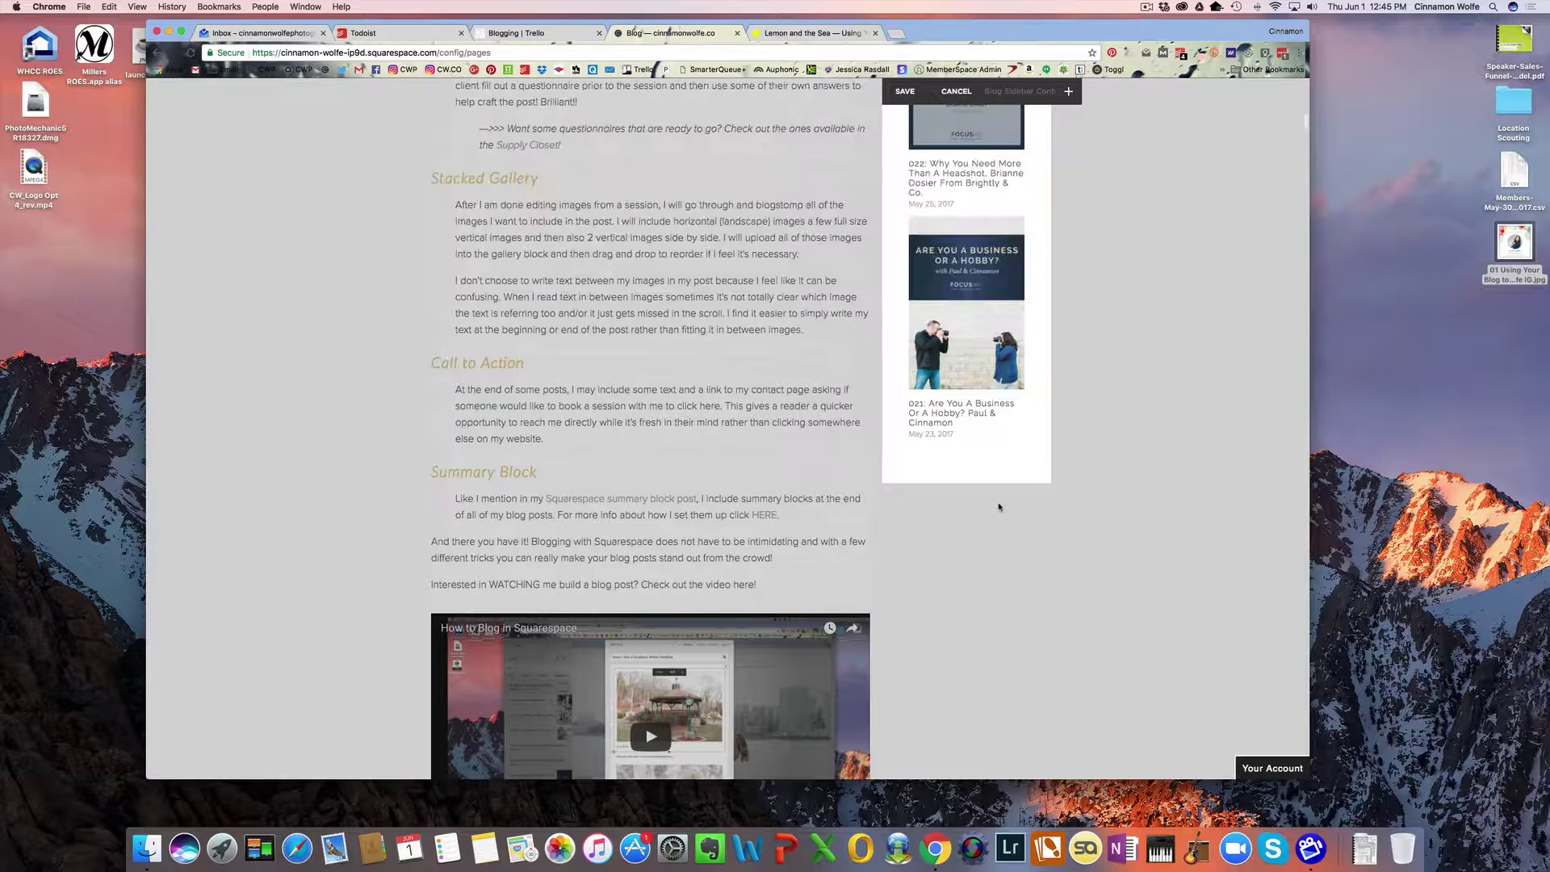
pyautogui.scroll(15, 998, 506)
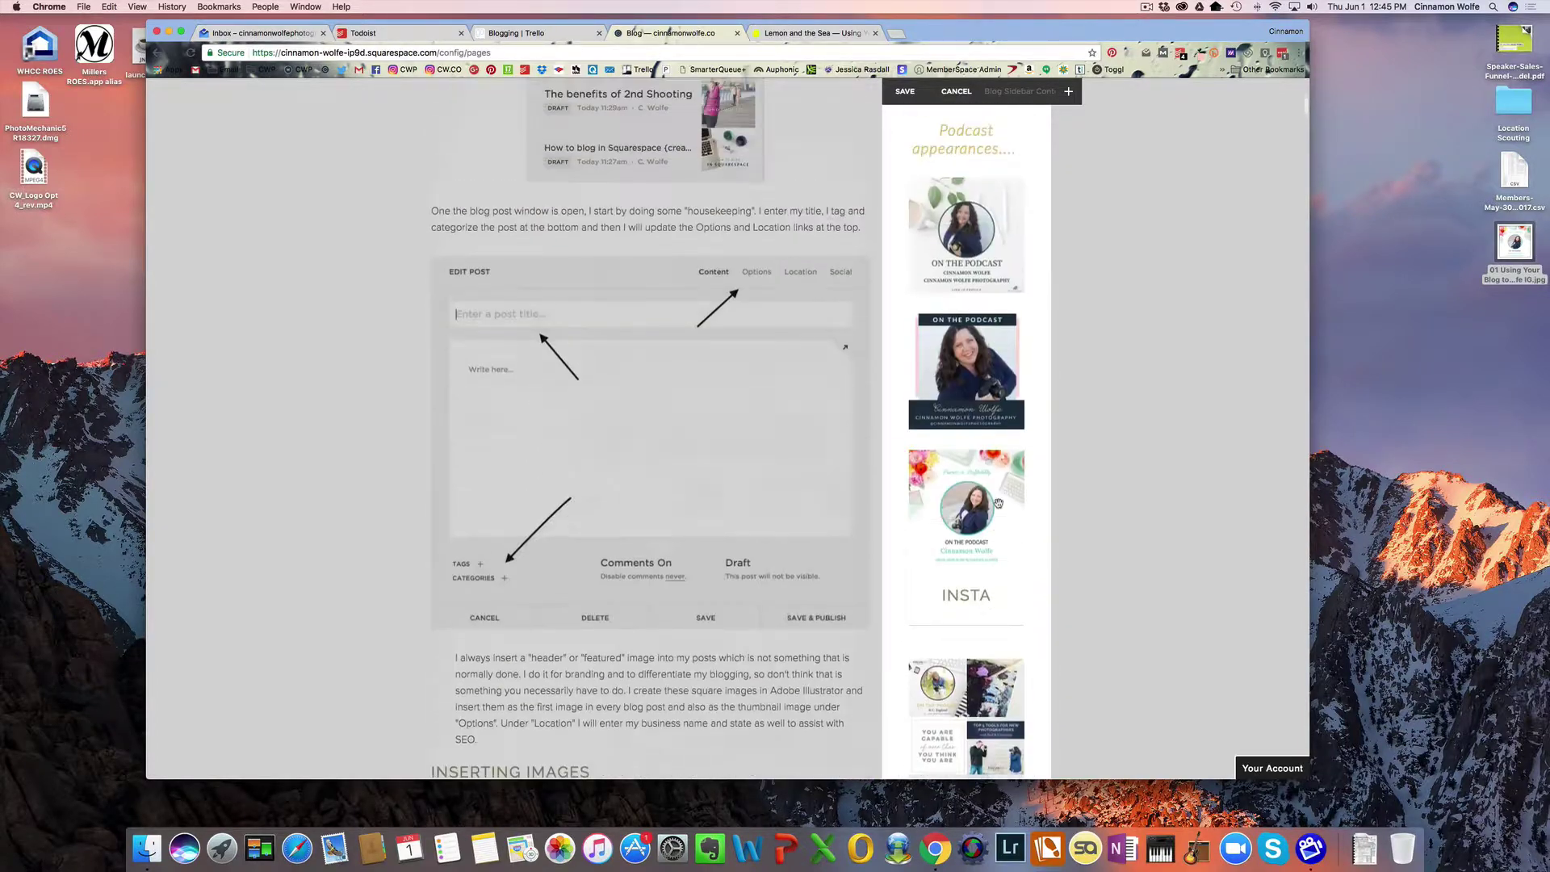
pyautogui.scroll(15, 998, 507)
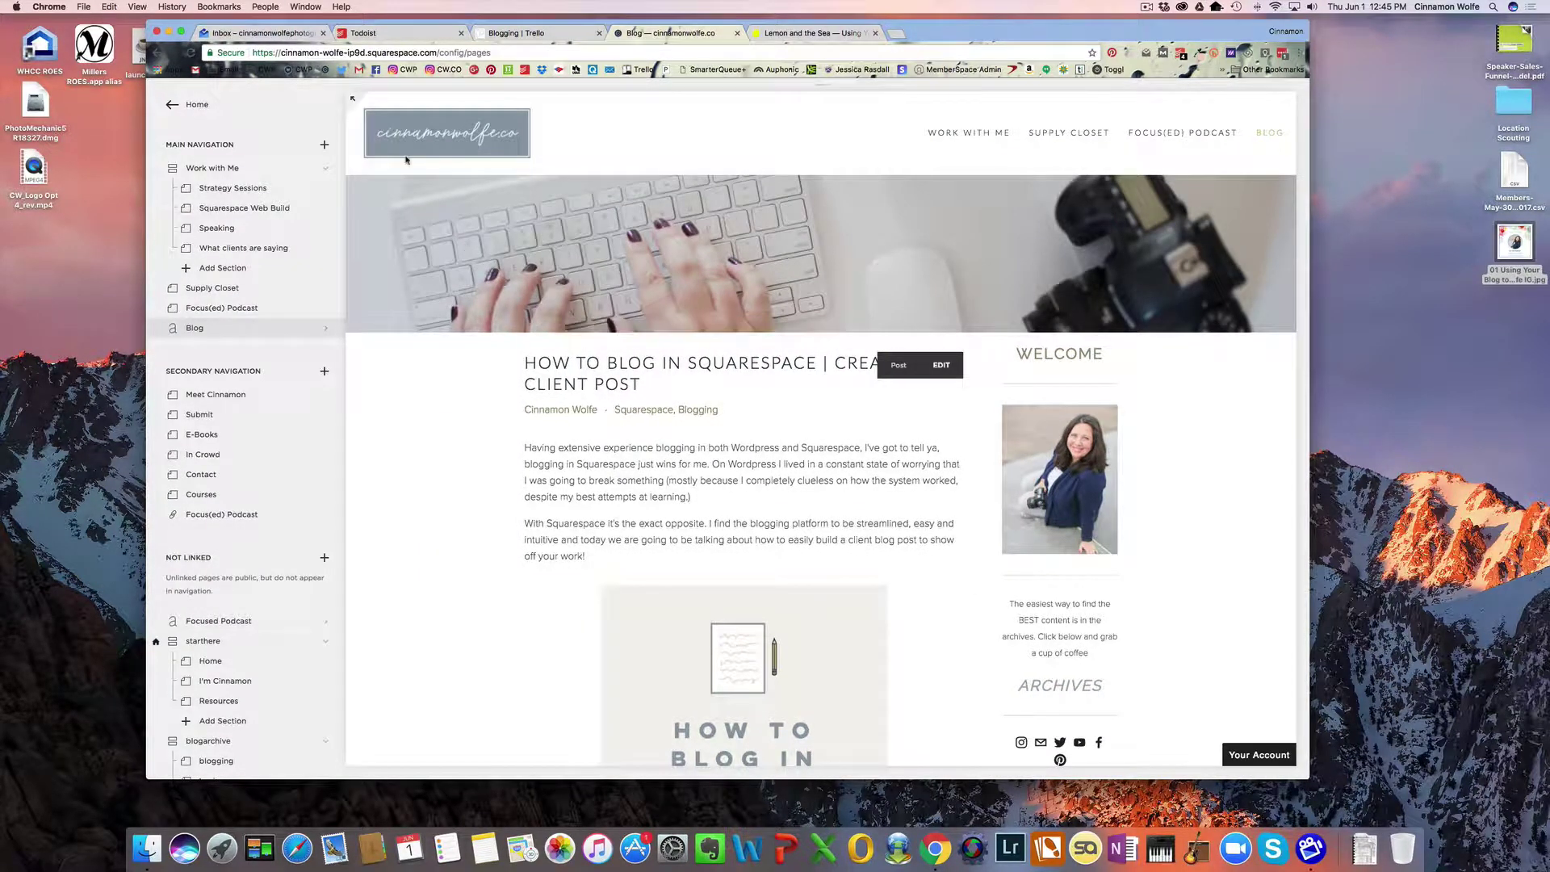
# - Hide the Pages panel so the blog post previews in the full window
pyautogui.click(353, 100)
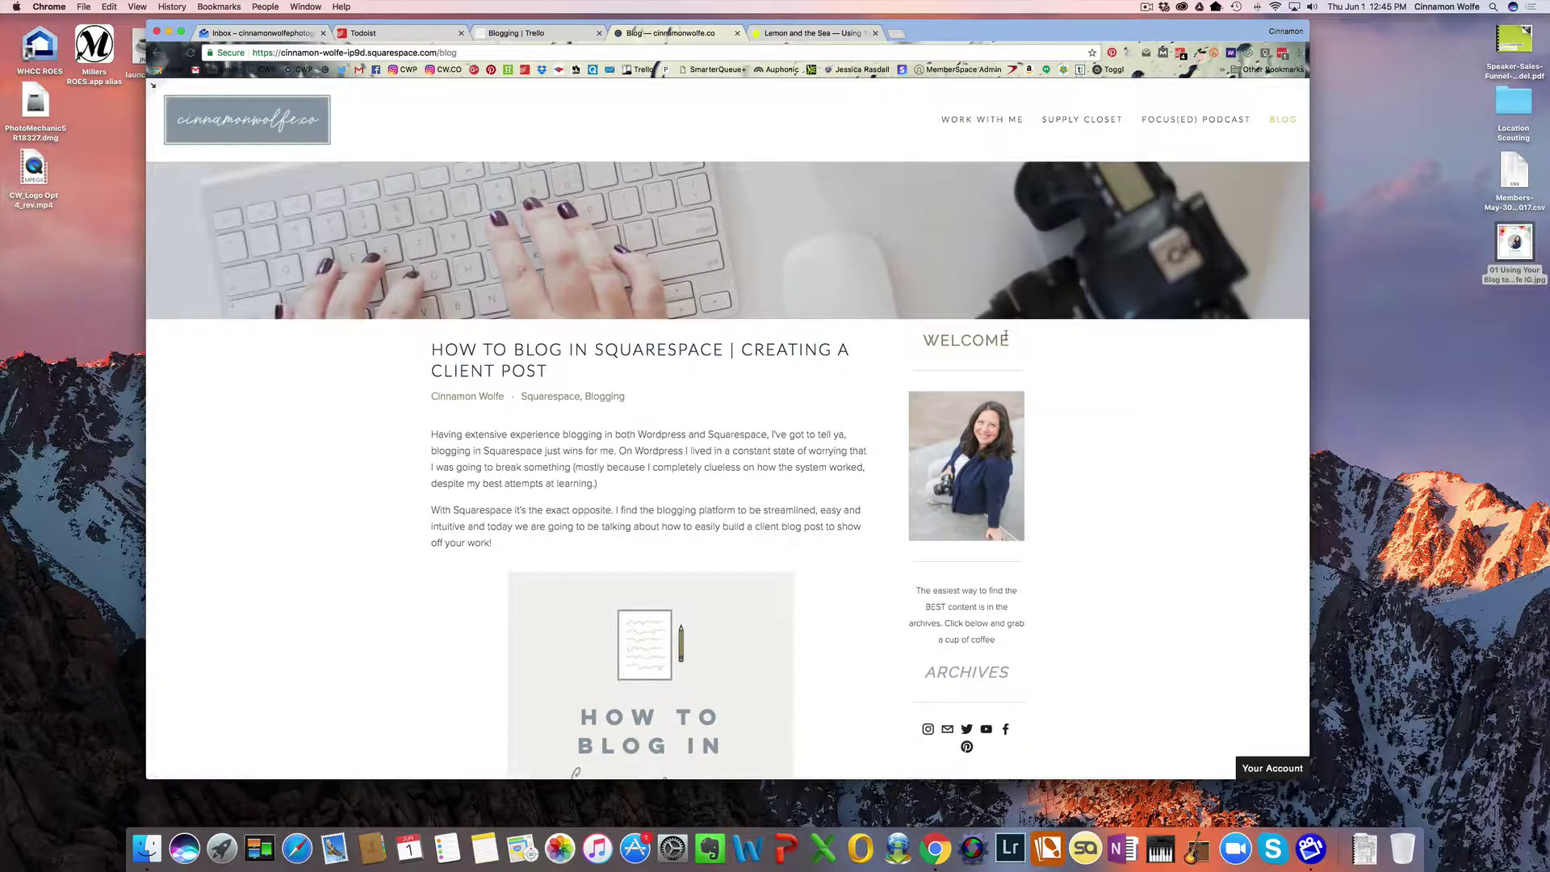
pyautogui.scroll(-5, 1135, 460)
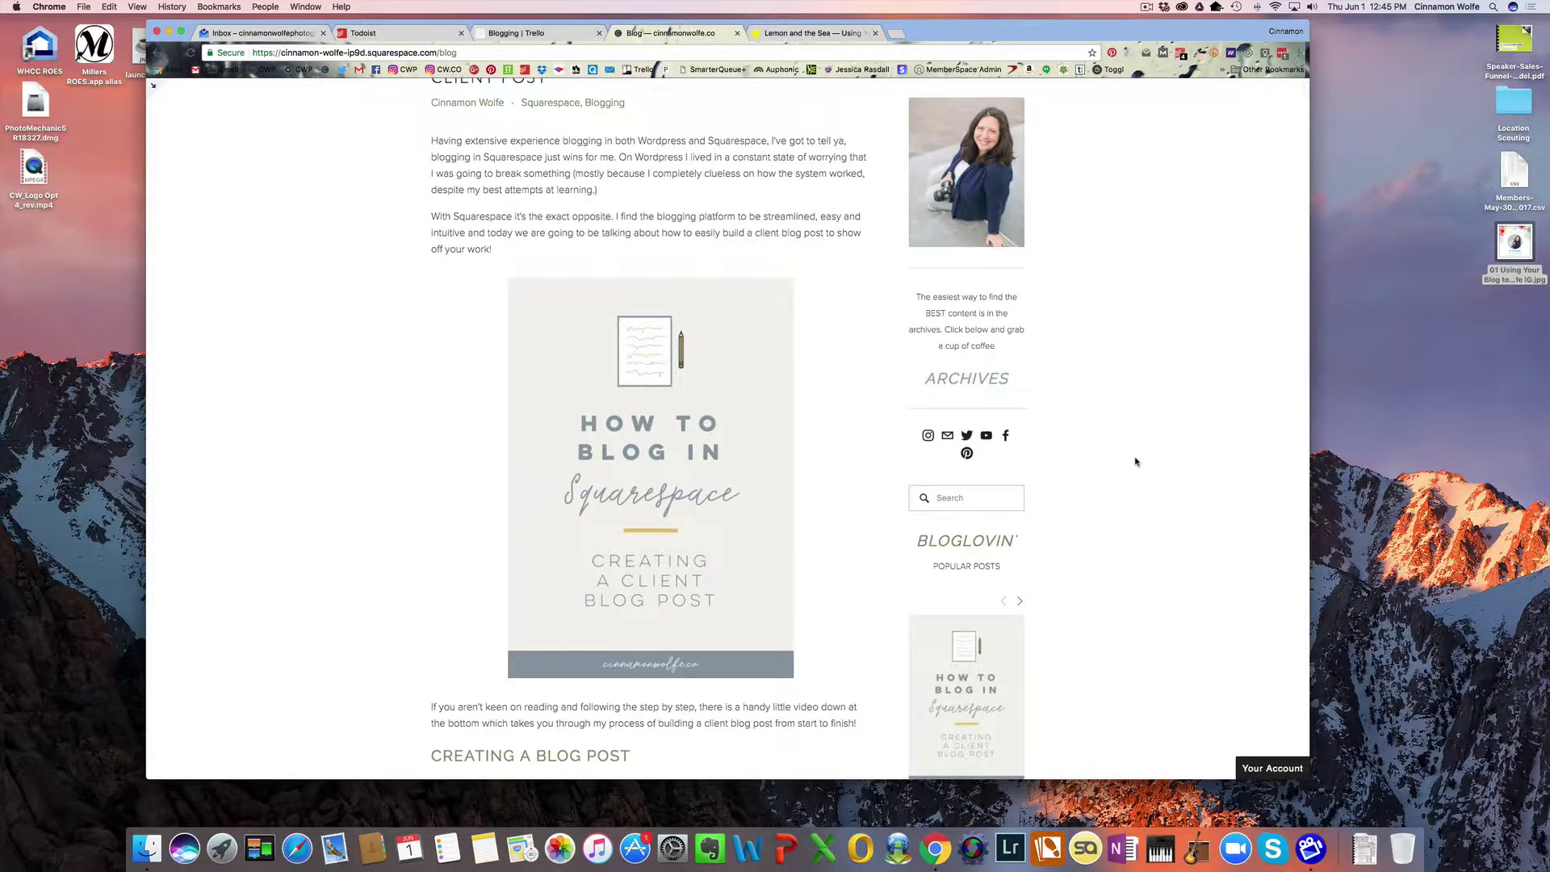
pyautogui.scroll(-7, 1135, 460)
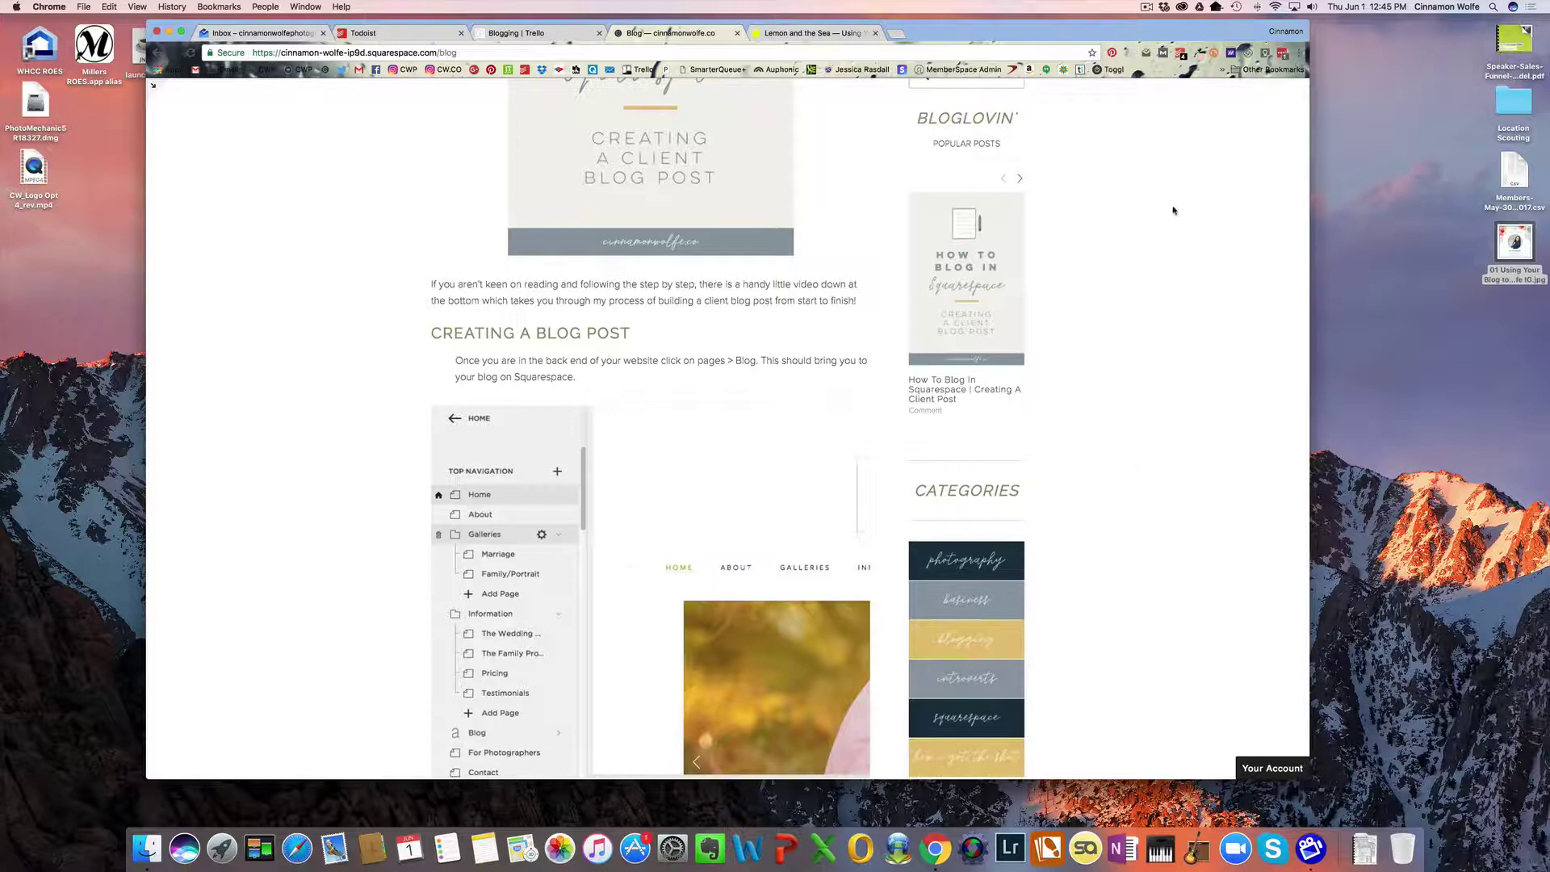
pyautogui.scroll(12, 1029, 301)
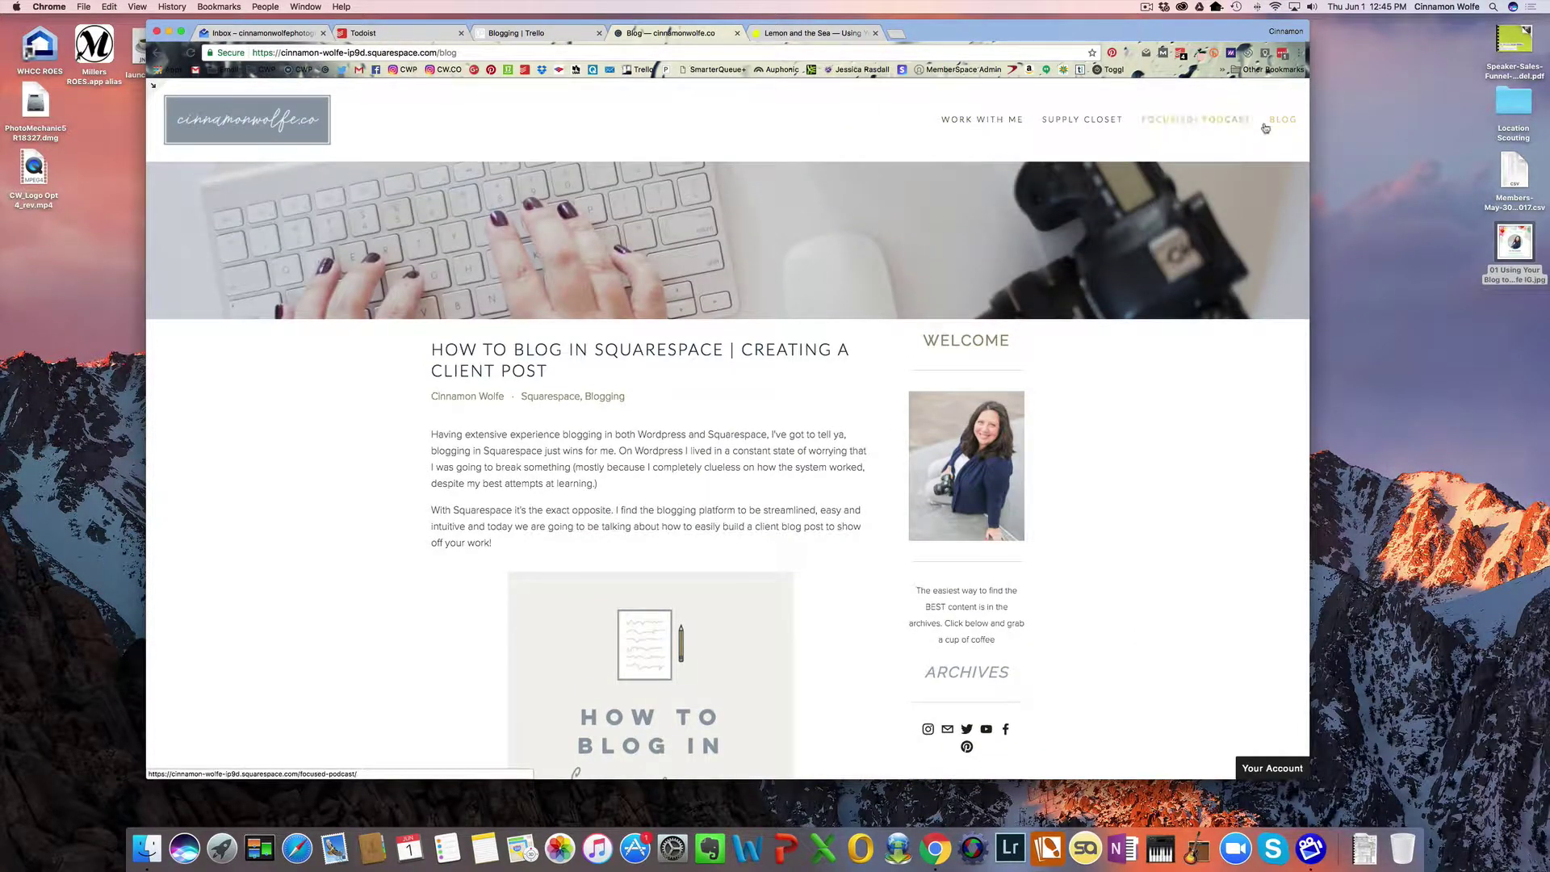
pyautogui.scroll(-2, 1133, 458)
pyautogui.scroll(-8, 1134, 459)
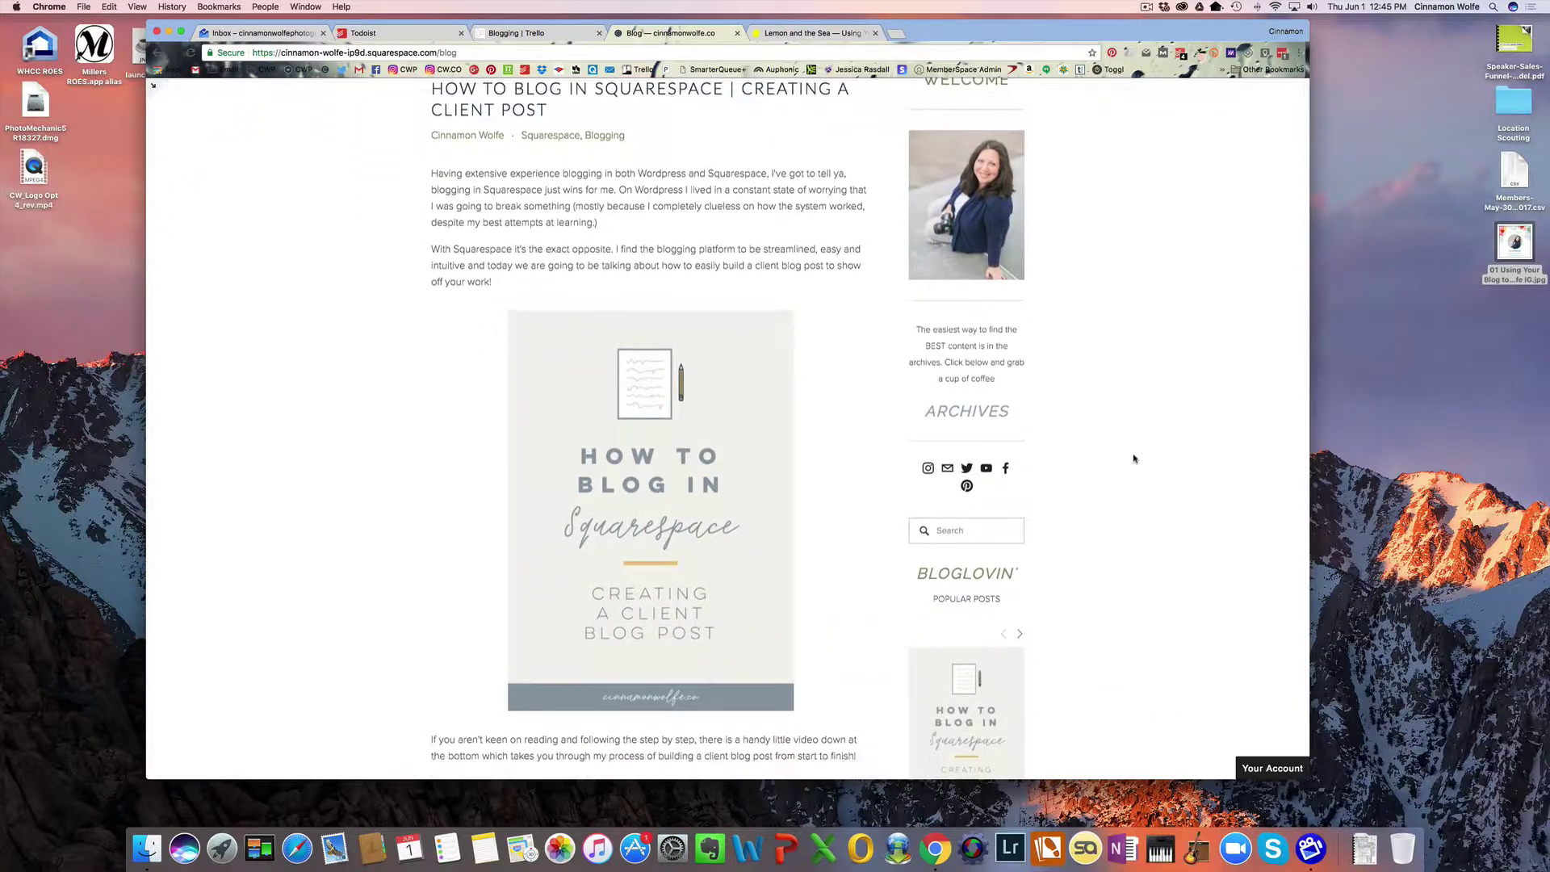
# - Advance the popular posts carousel five times
pyautogui.click(1020, 256)
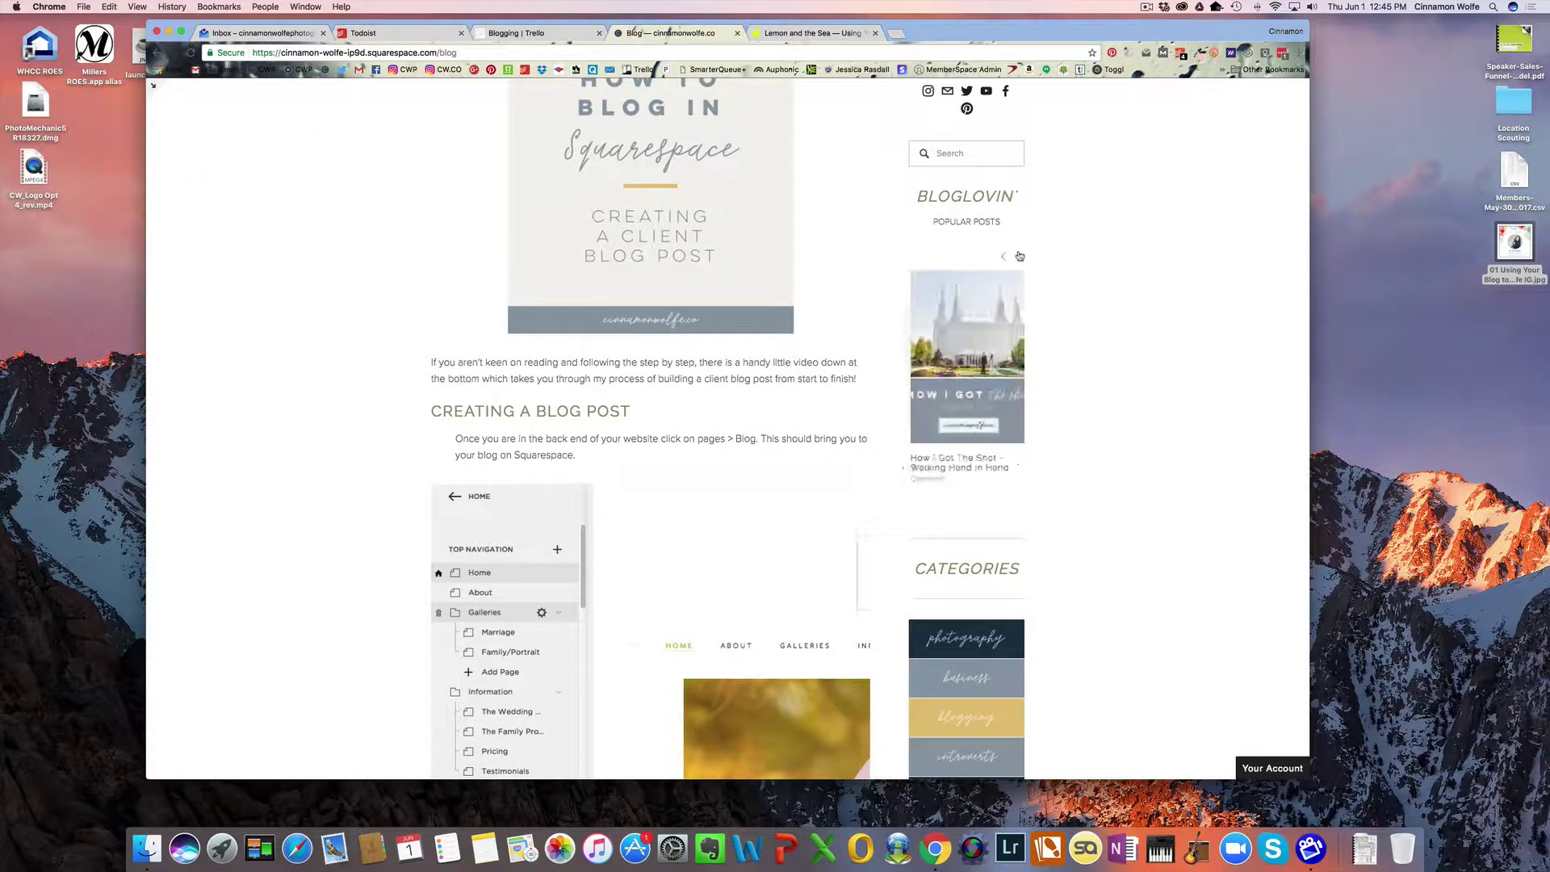
pyautogui.click(1019, 256)
pyautogui.click(1020, 256)
pyautogui.click(1020, 256)
pyautogui.click(1020, 256)
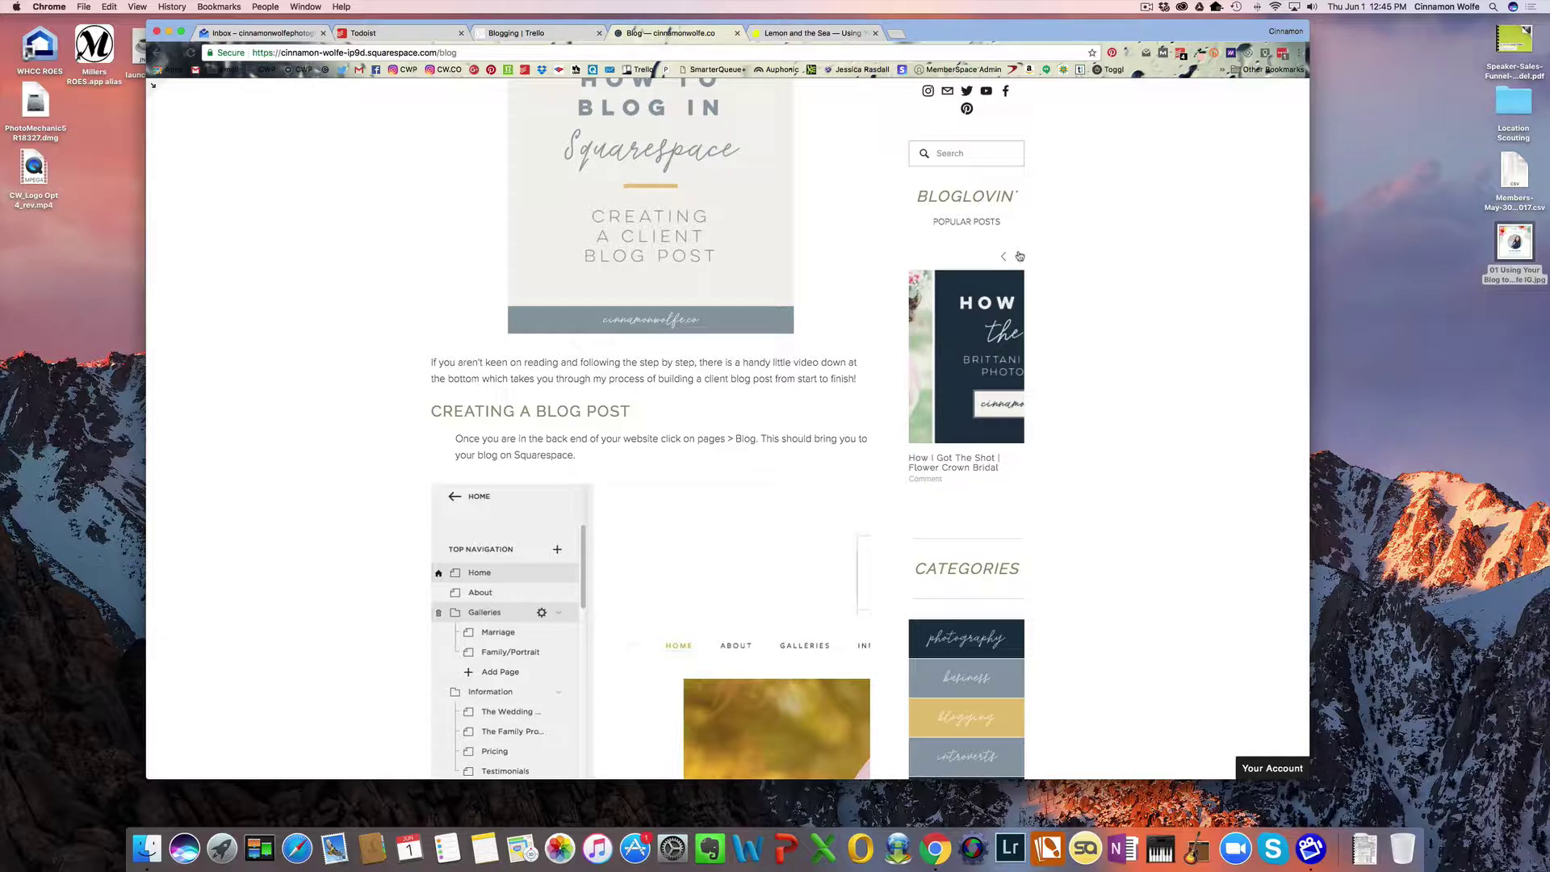
# - Scroll down the live sidebar to view the podcast appearance images
pyautogui.scroll(-2, 1020, 256)
pyautogui.scroll(4, 976, 242)
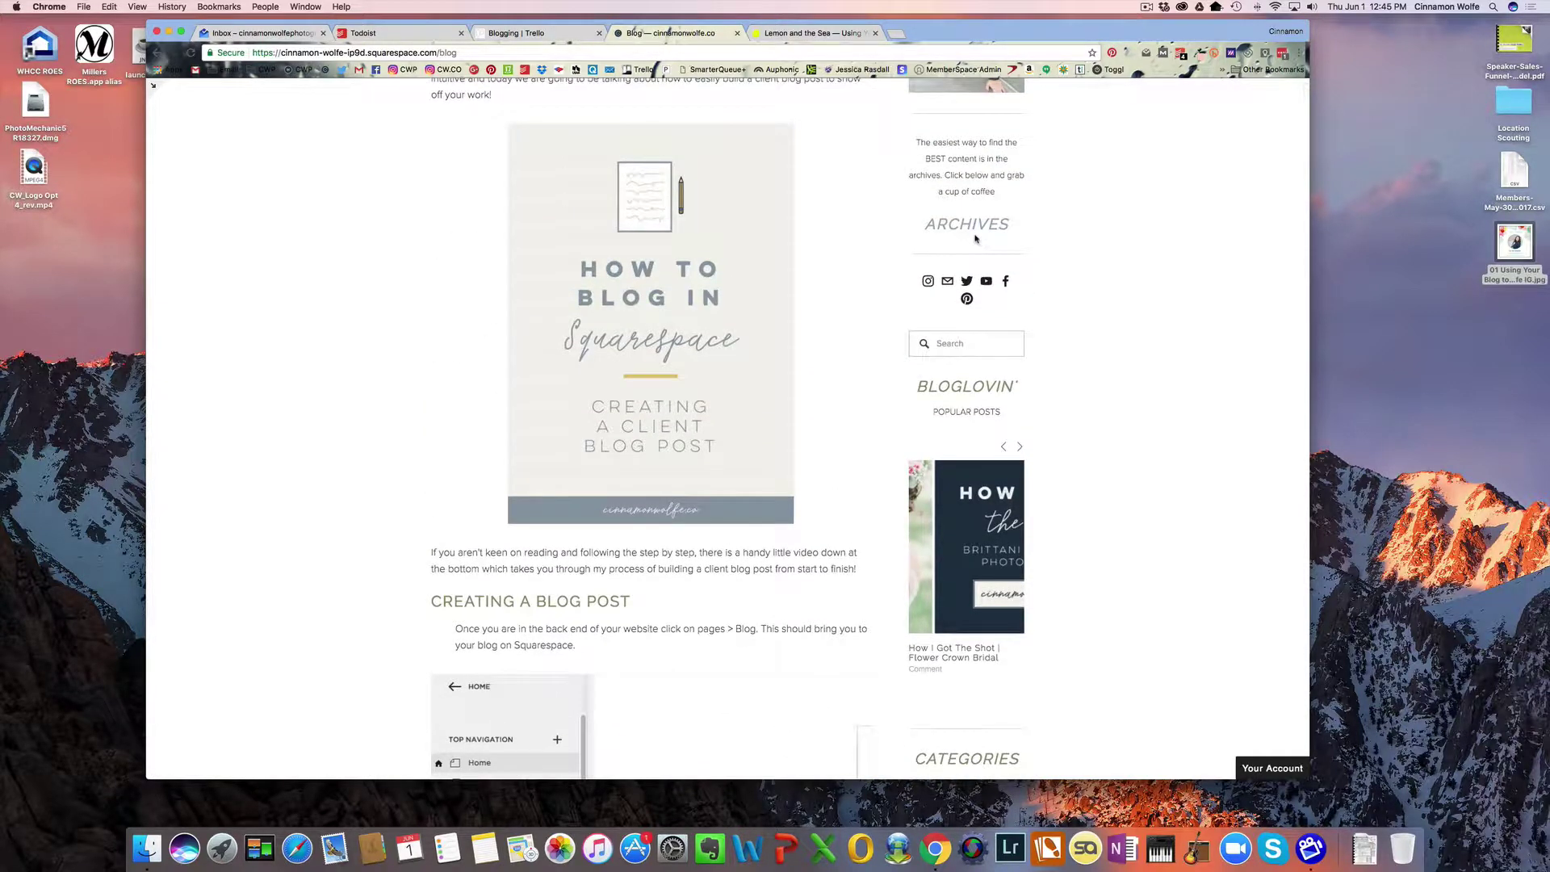
pyautogui.scroll(-3, 976, 238)
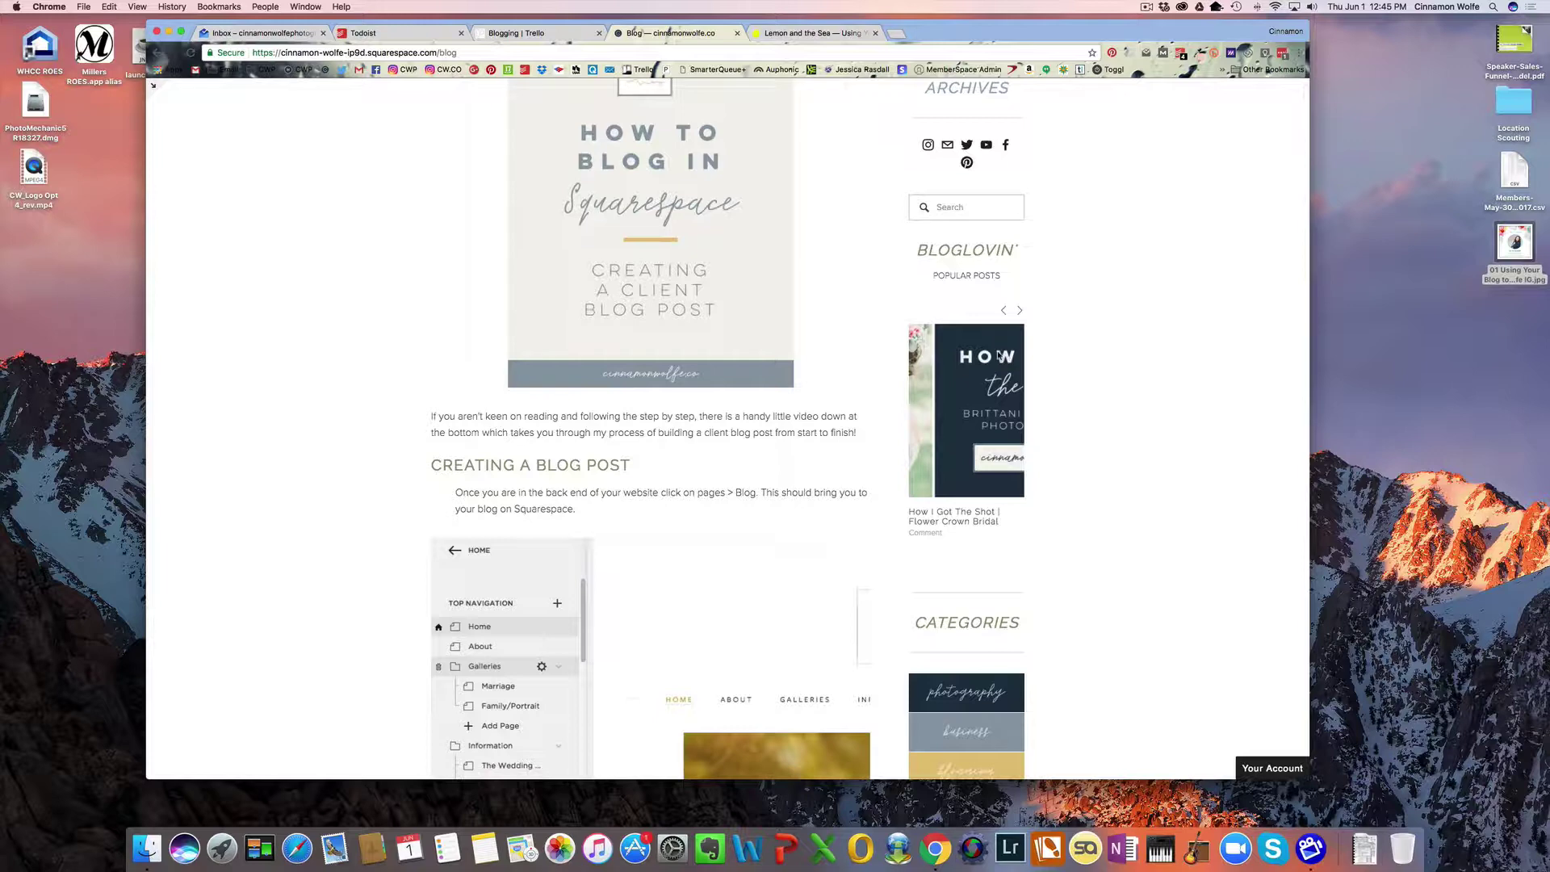
pyautogui.scroll(-3, 999, 355)
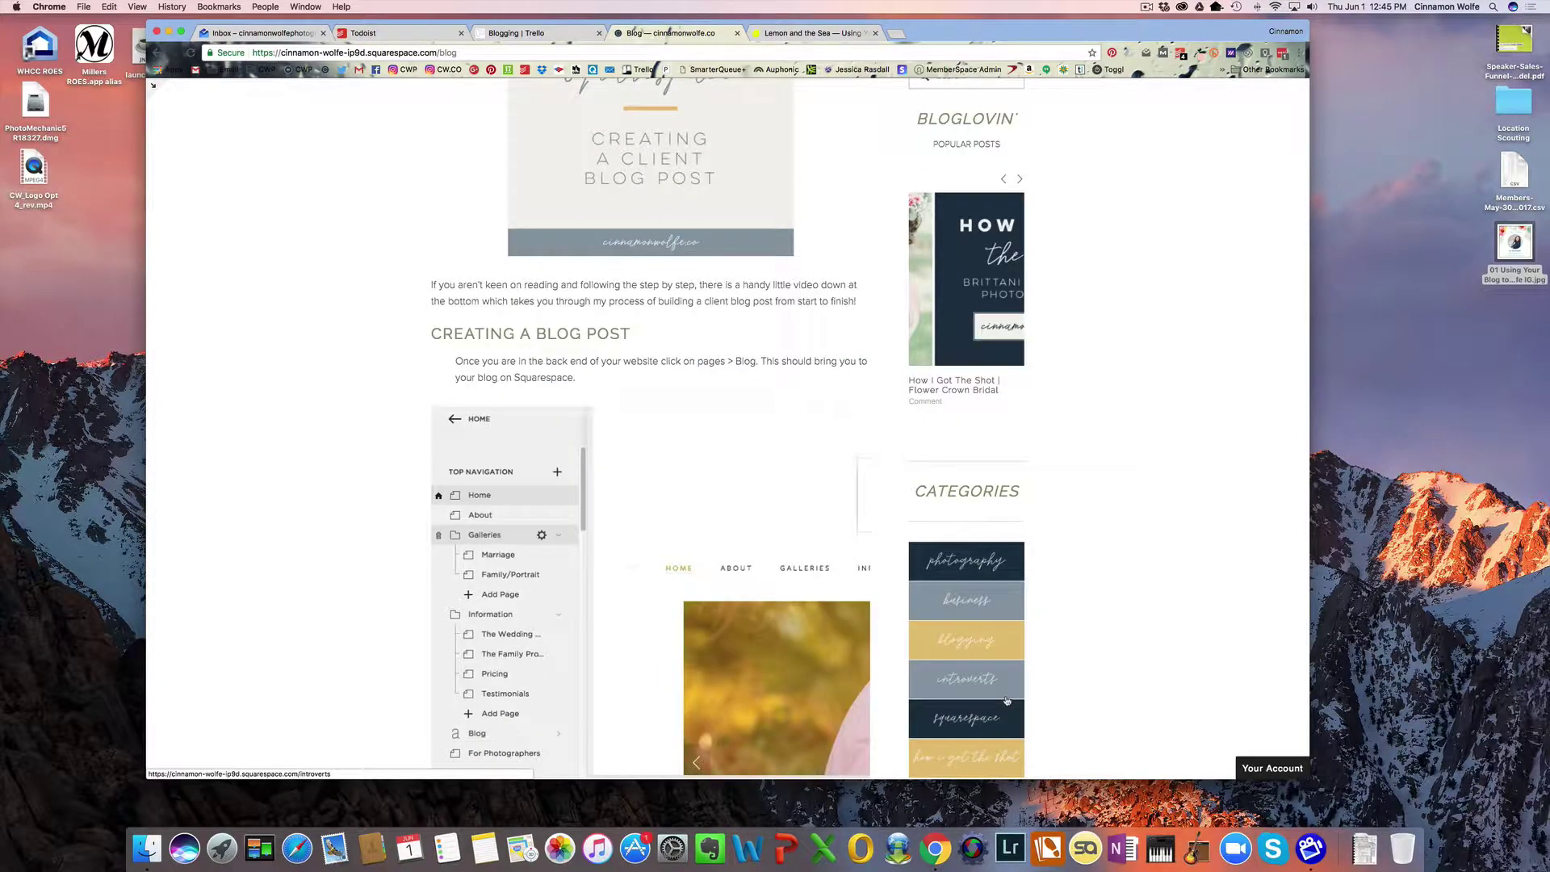
pyautogui.scroll(-10, 1009, 686)
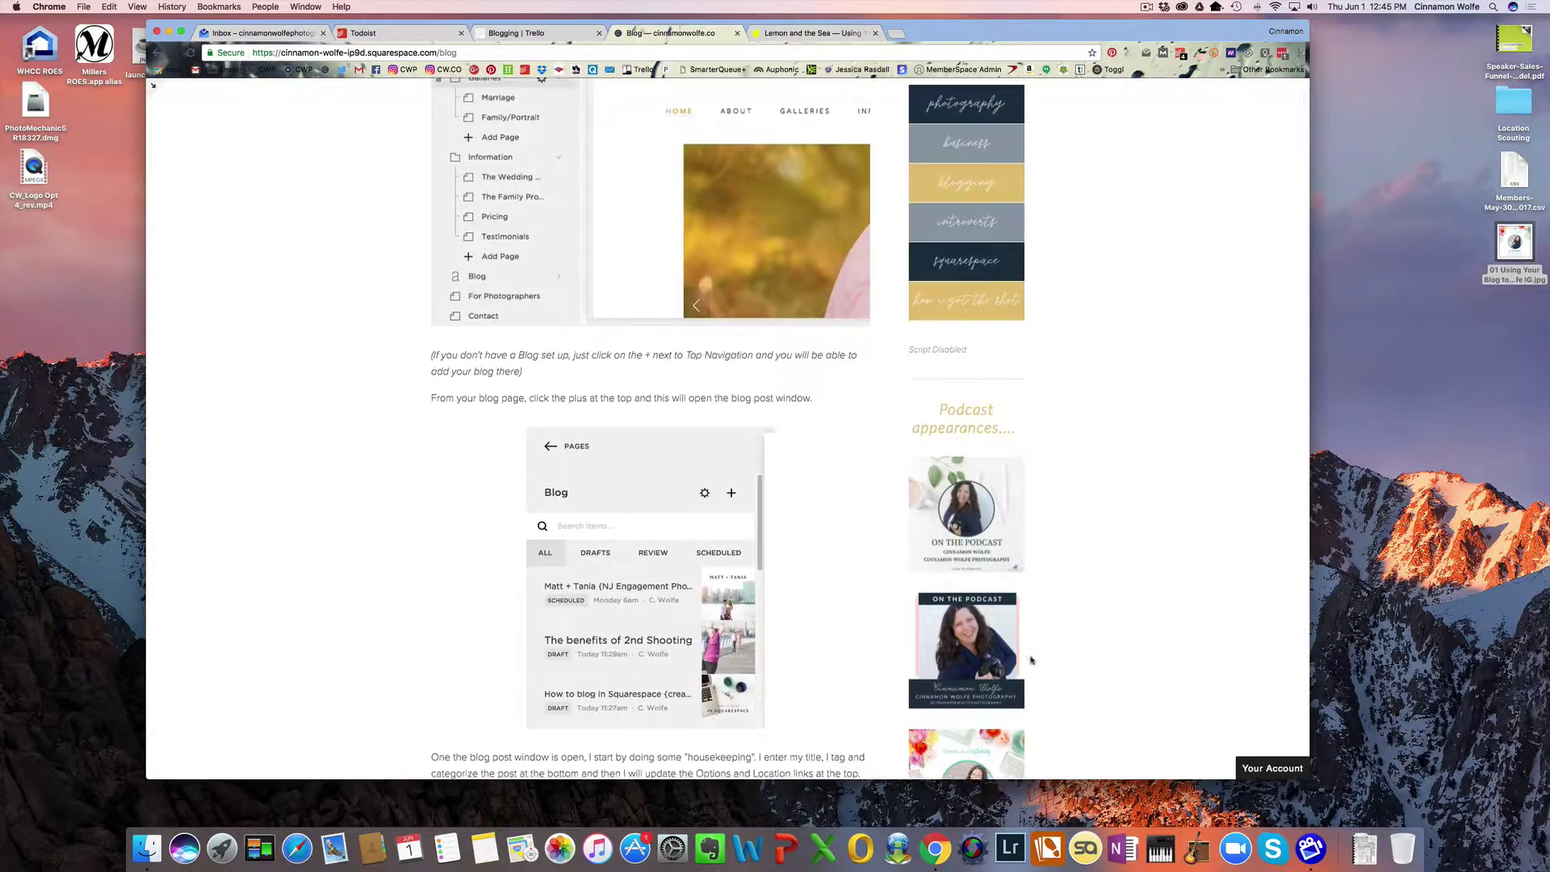
pyautogui.scroll(-2, 1031, 659)
pyautogui.scroll(-3, 1063, 544)
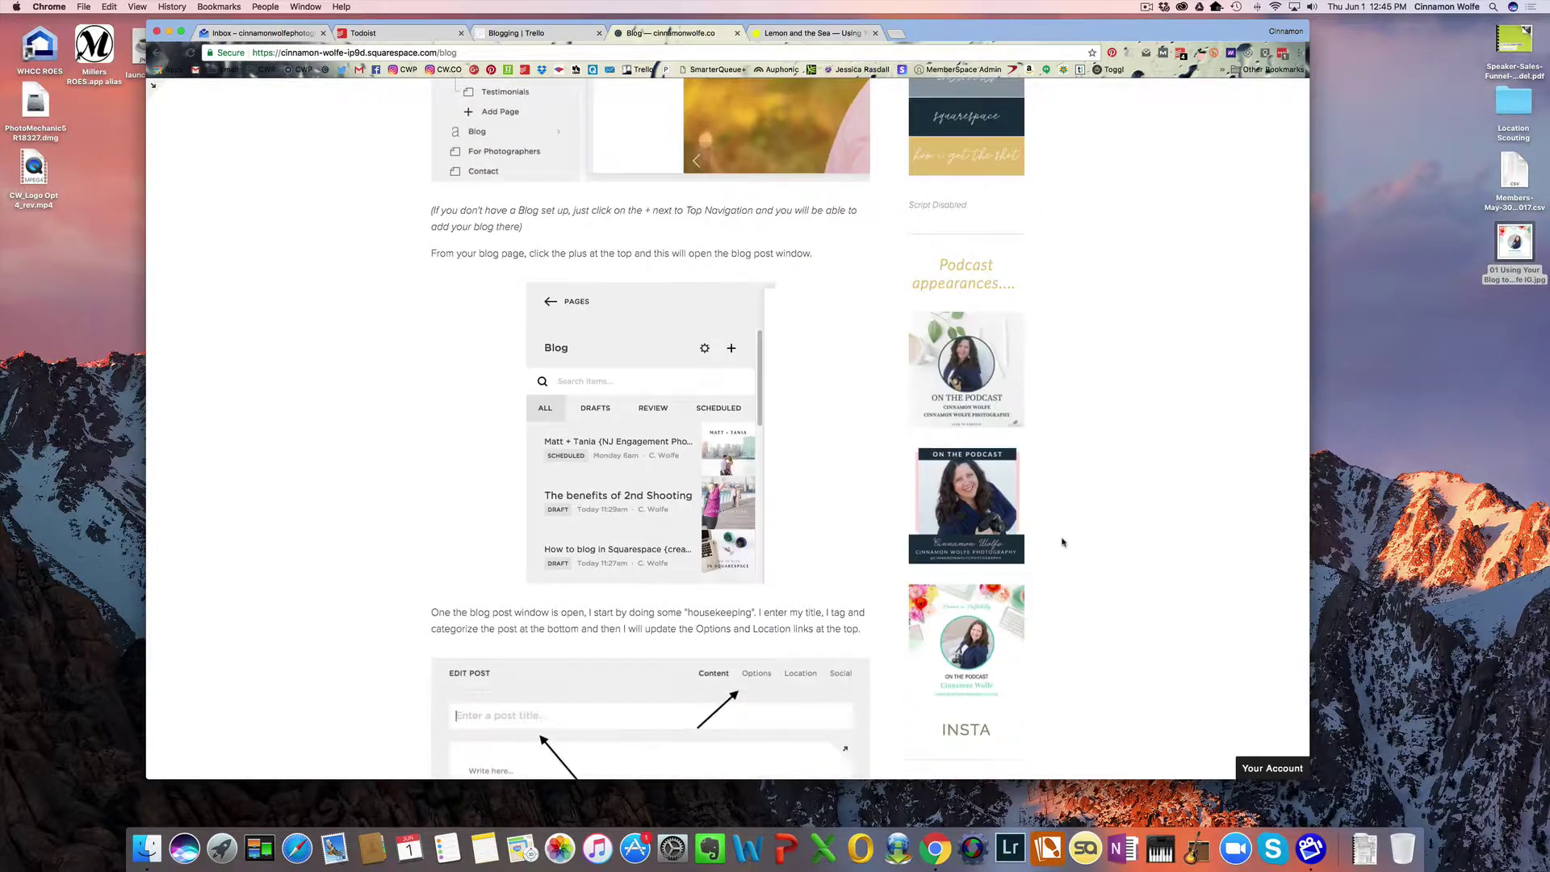
pyautogui.scroll(-7, 1061, 558)
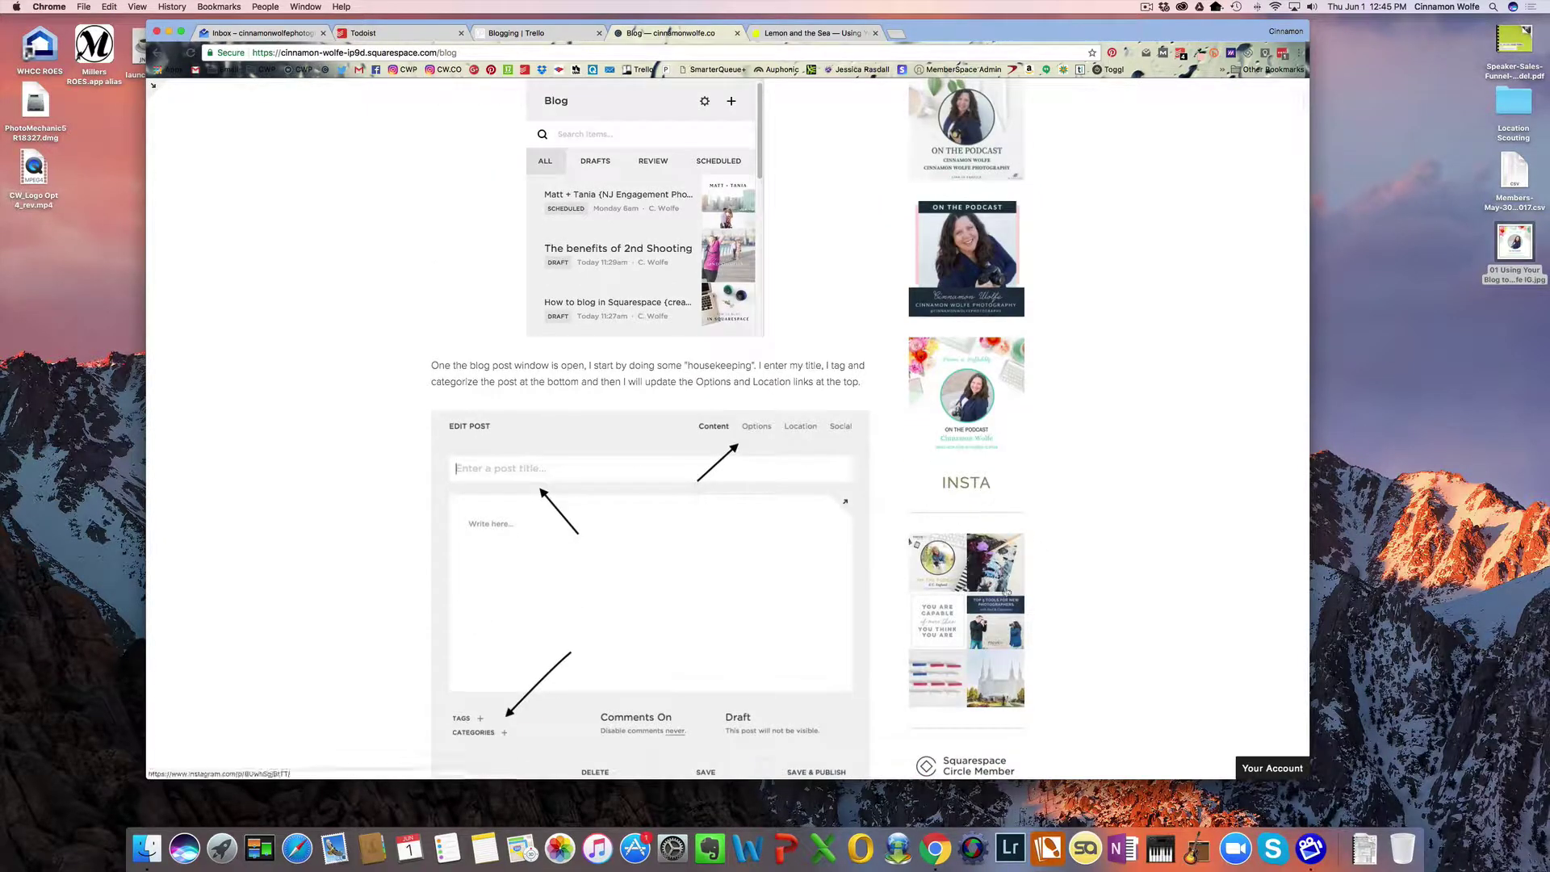
pyautogui.scroll(-4, 1100, 590)
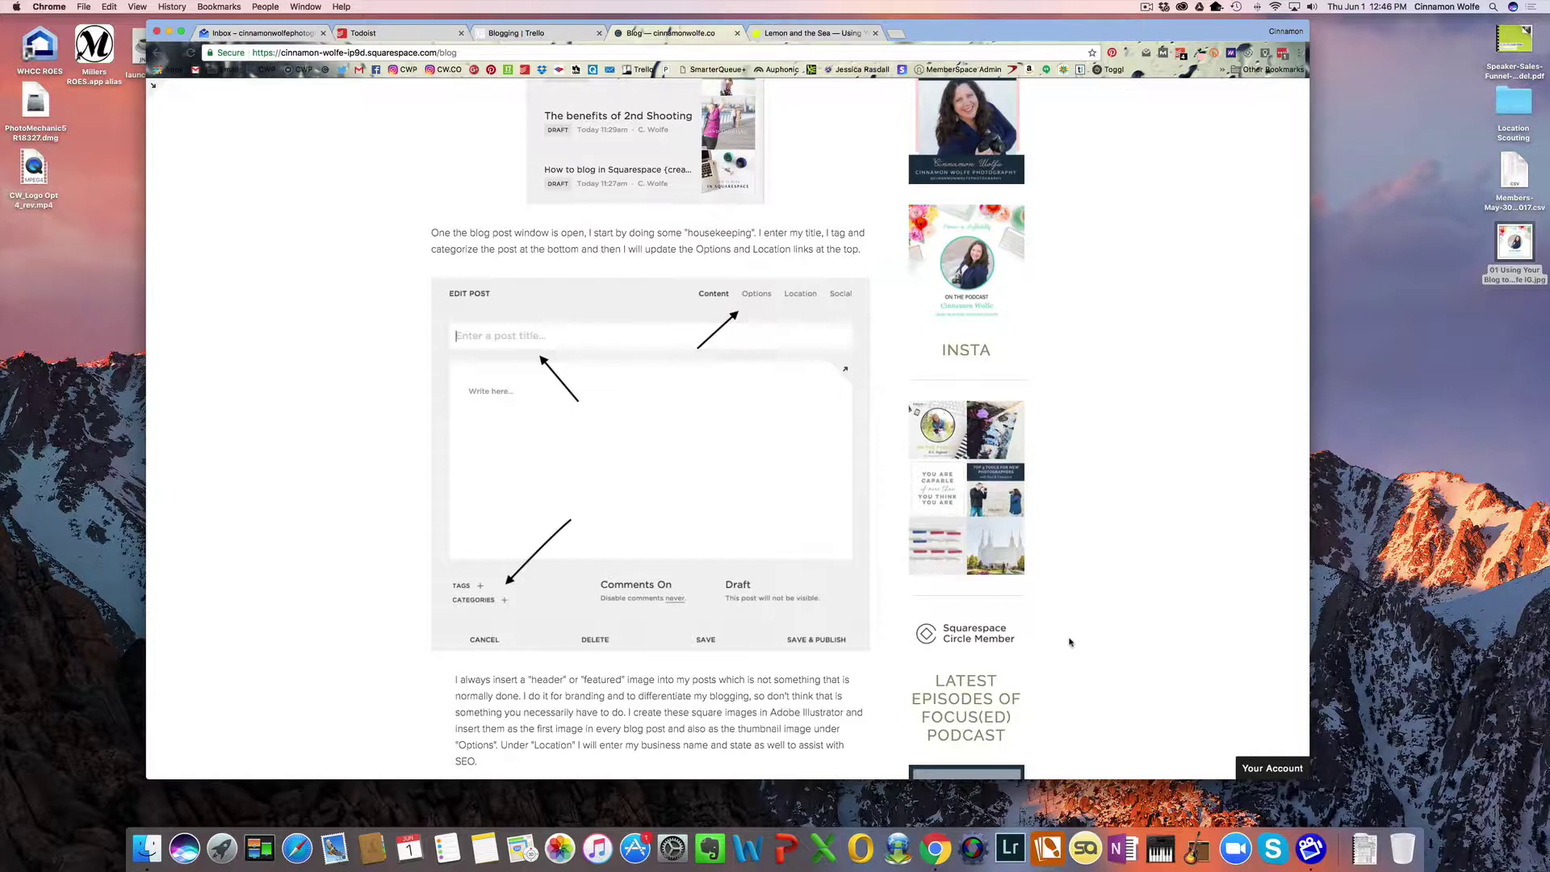
pyautogui.scroll(20, 1070, 641)
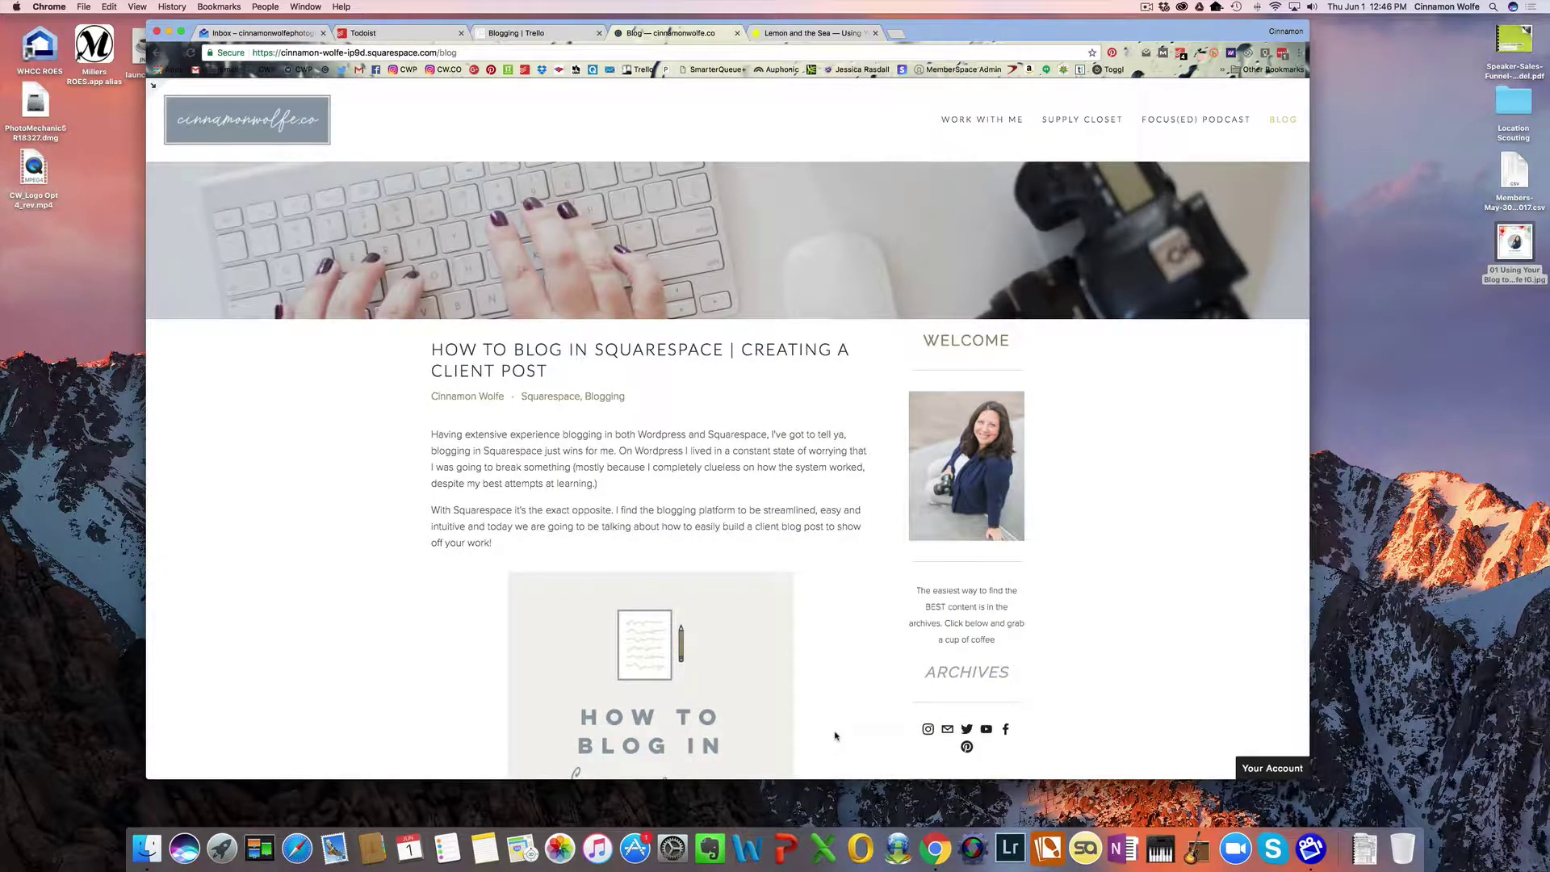
pyautogui.scroll(-20, 836, 736)
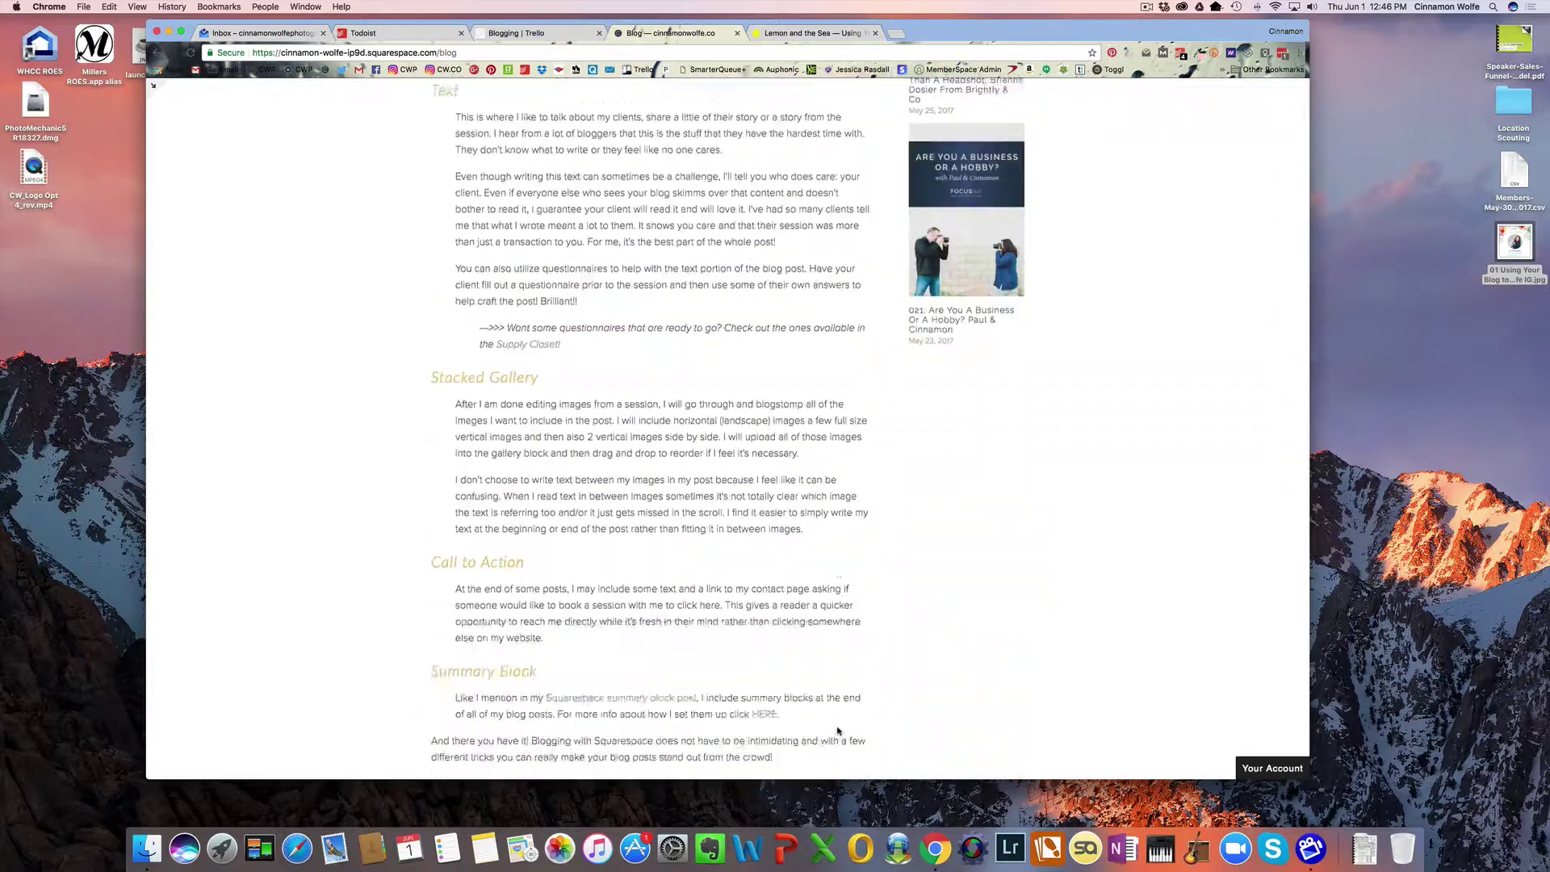
pyautogui.scroll(-20, 837, 731)
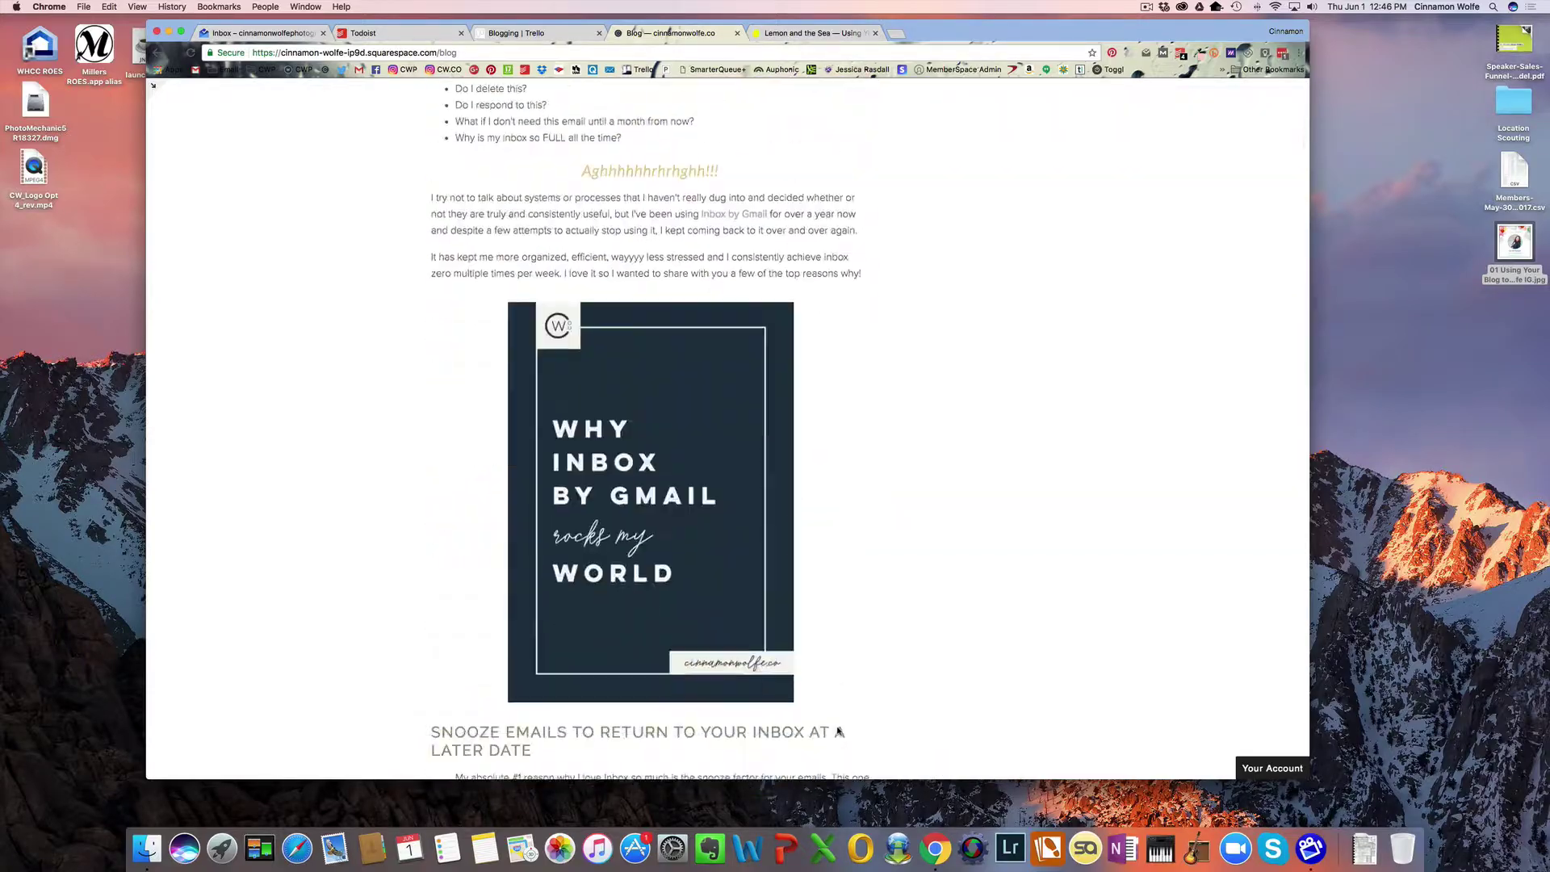
pyautogui.scroll(-20, 837, 732)
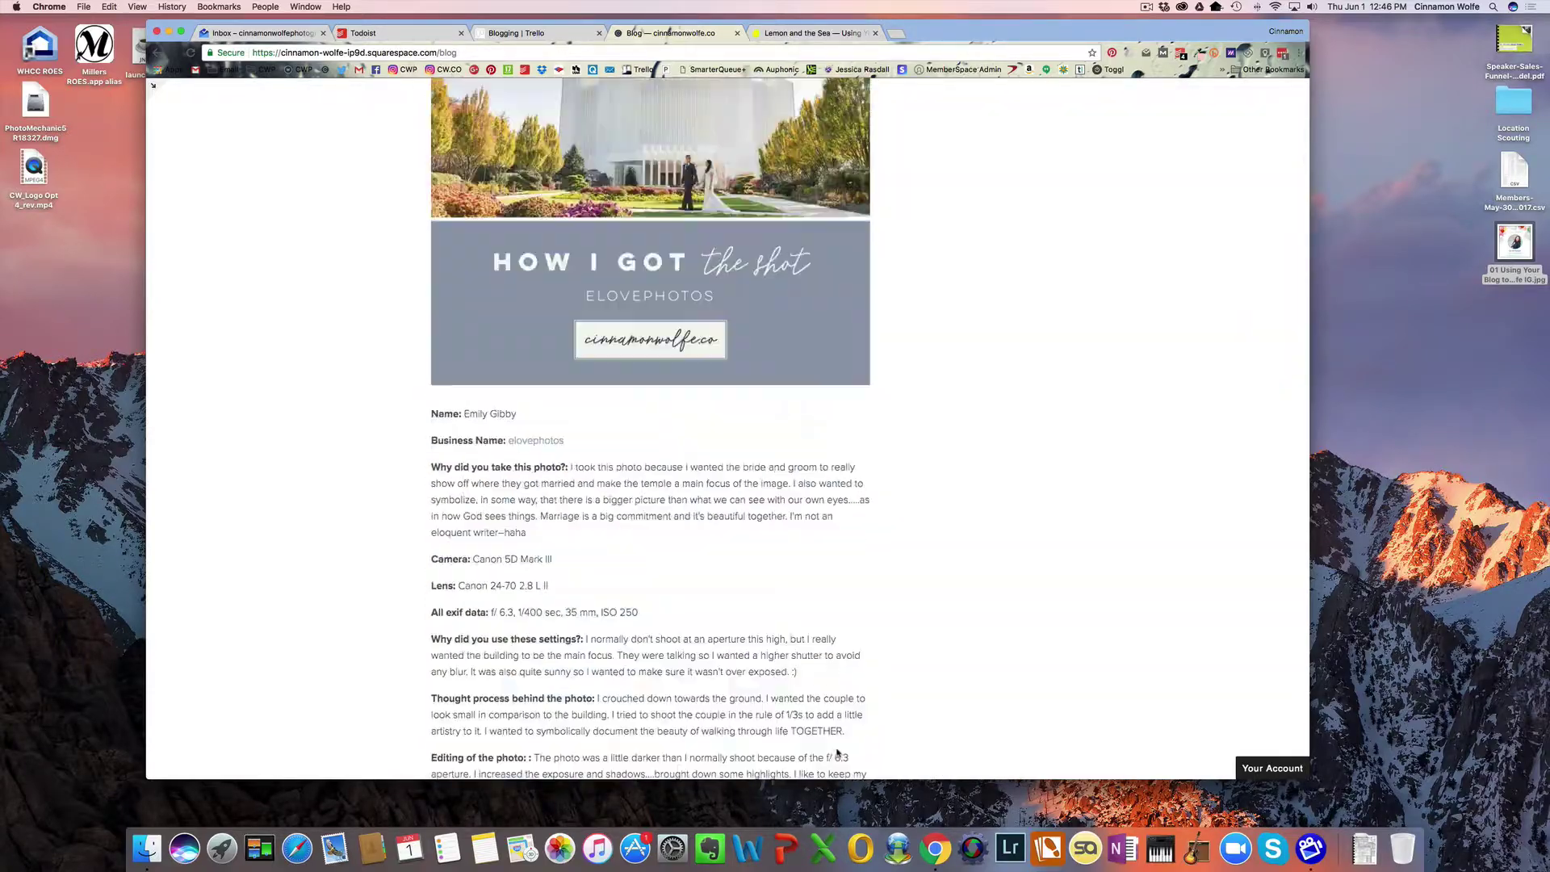
pyautogui.scroll(20, 838, 753)
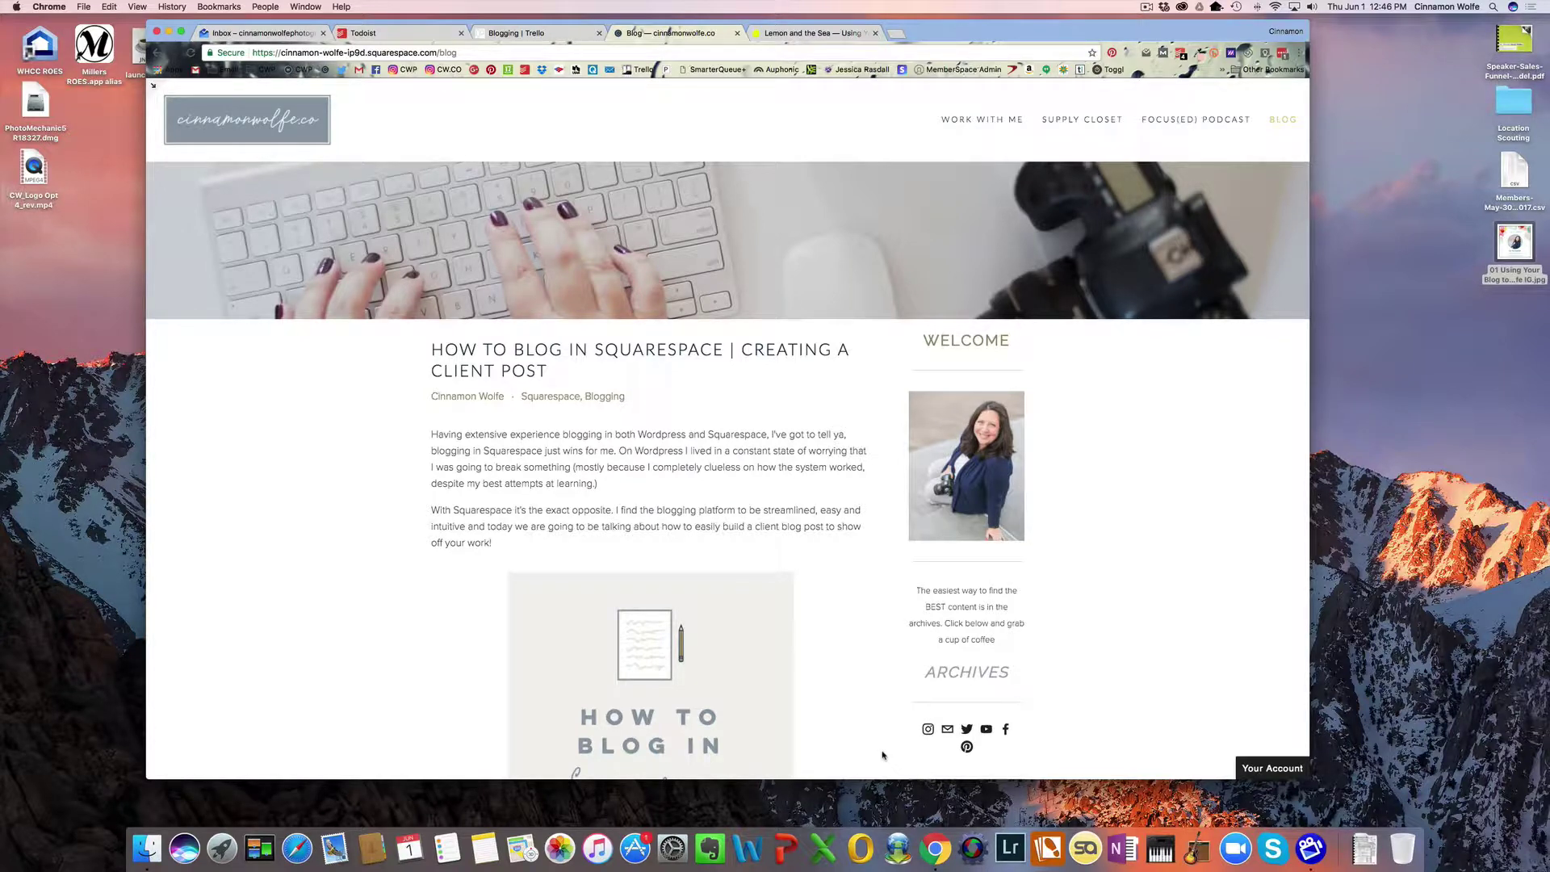
pyautogui.scroll(-3, 1031, 694)
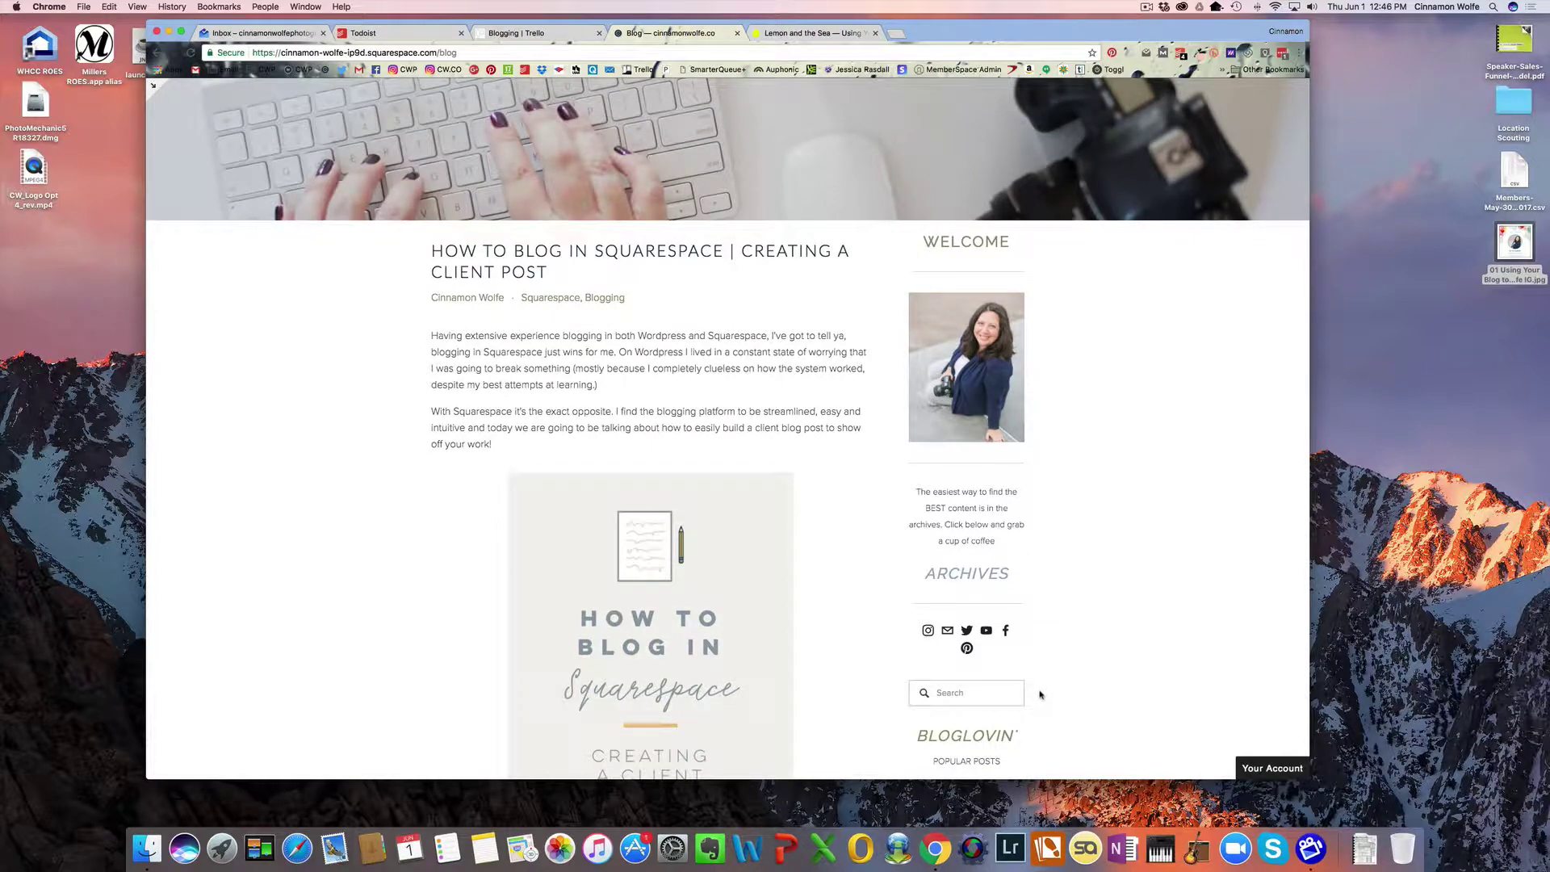
pyautogui.scroll(-6, 1040, 693)
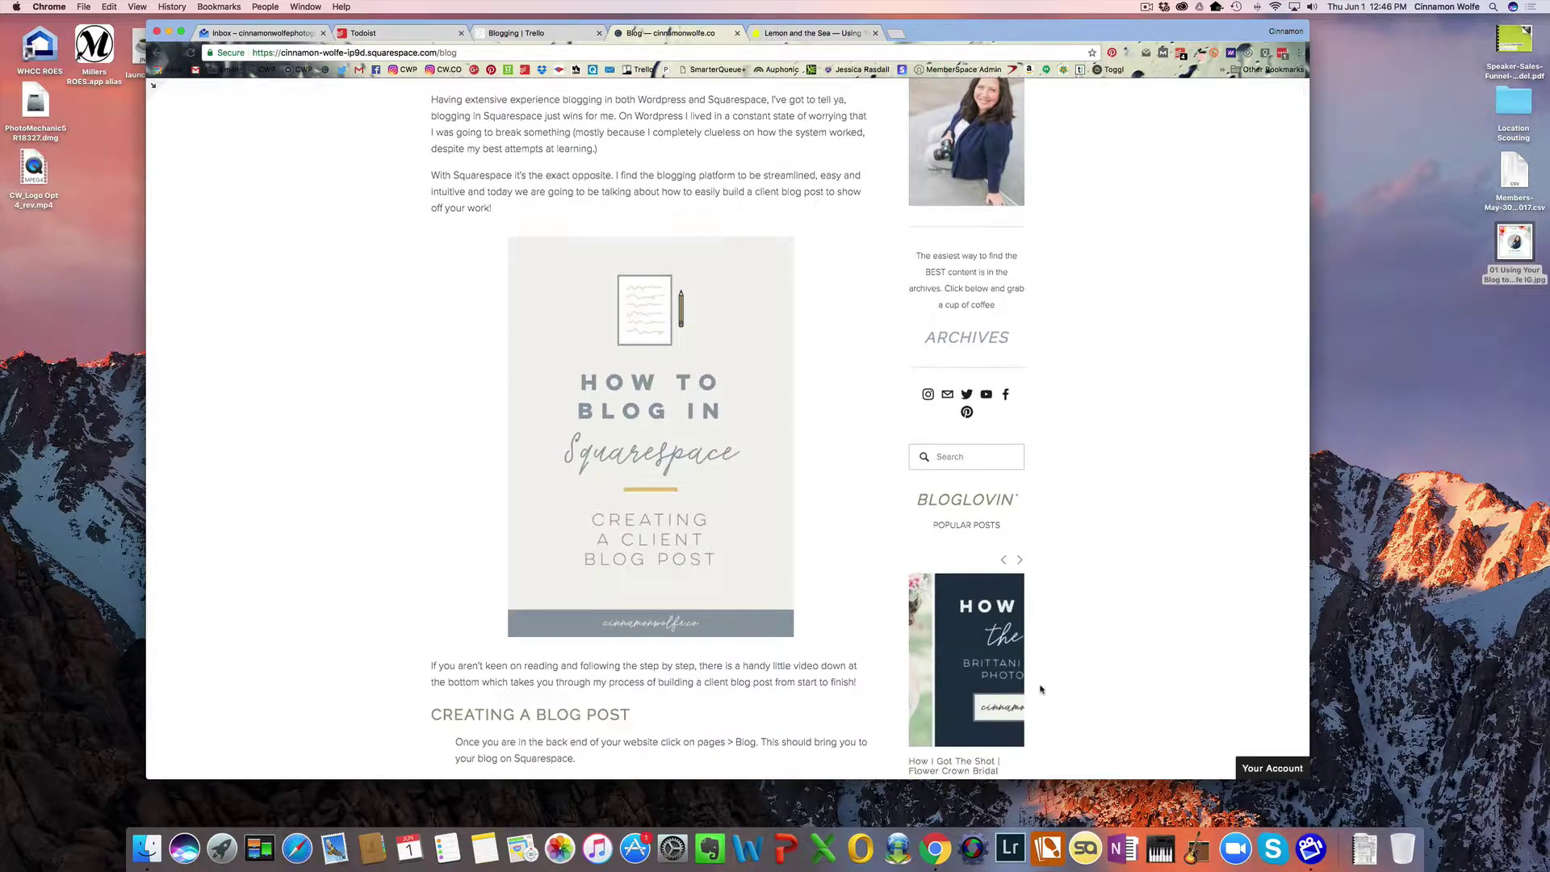
pyautogui.scroll(-1, 1105, 565)
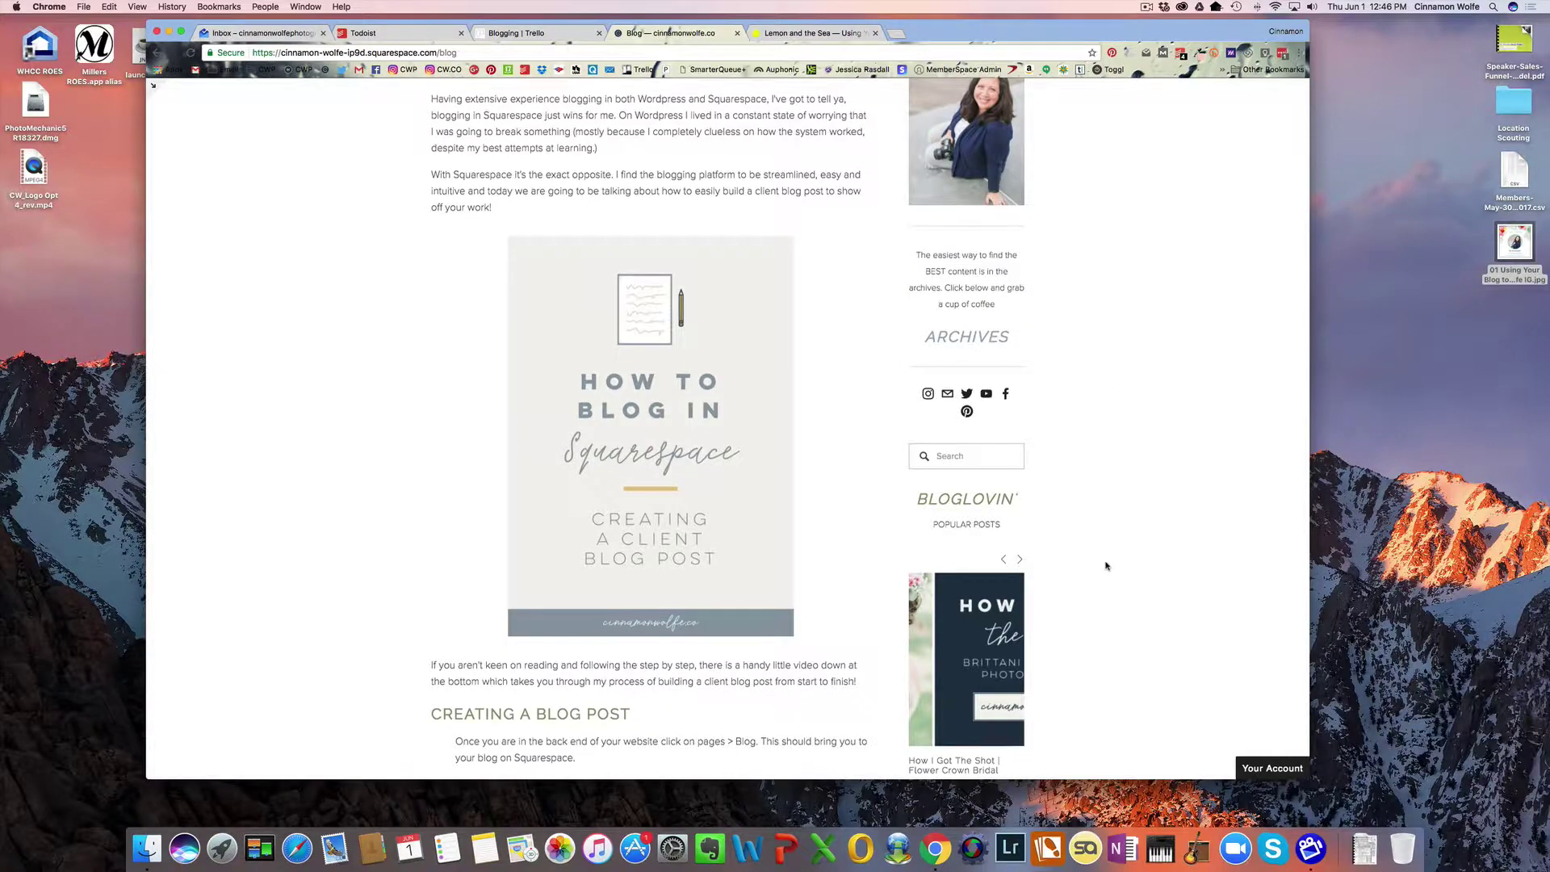
pyautogui.scroll(-20, 1106, 565)
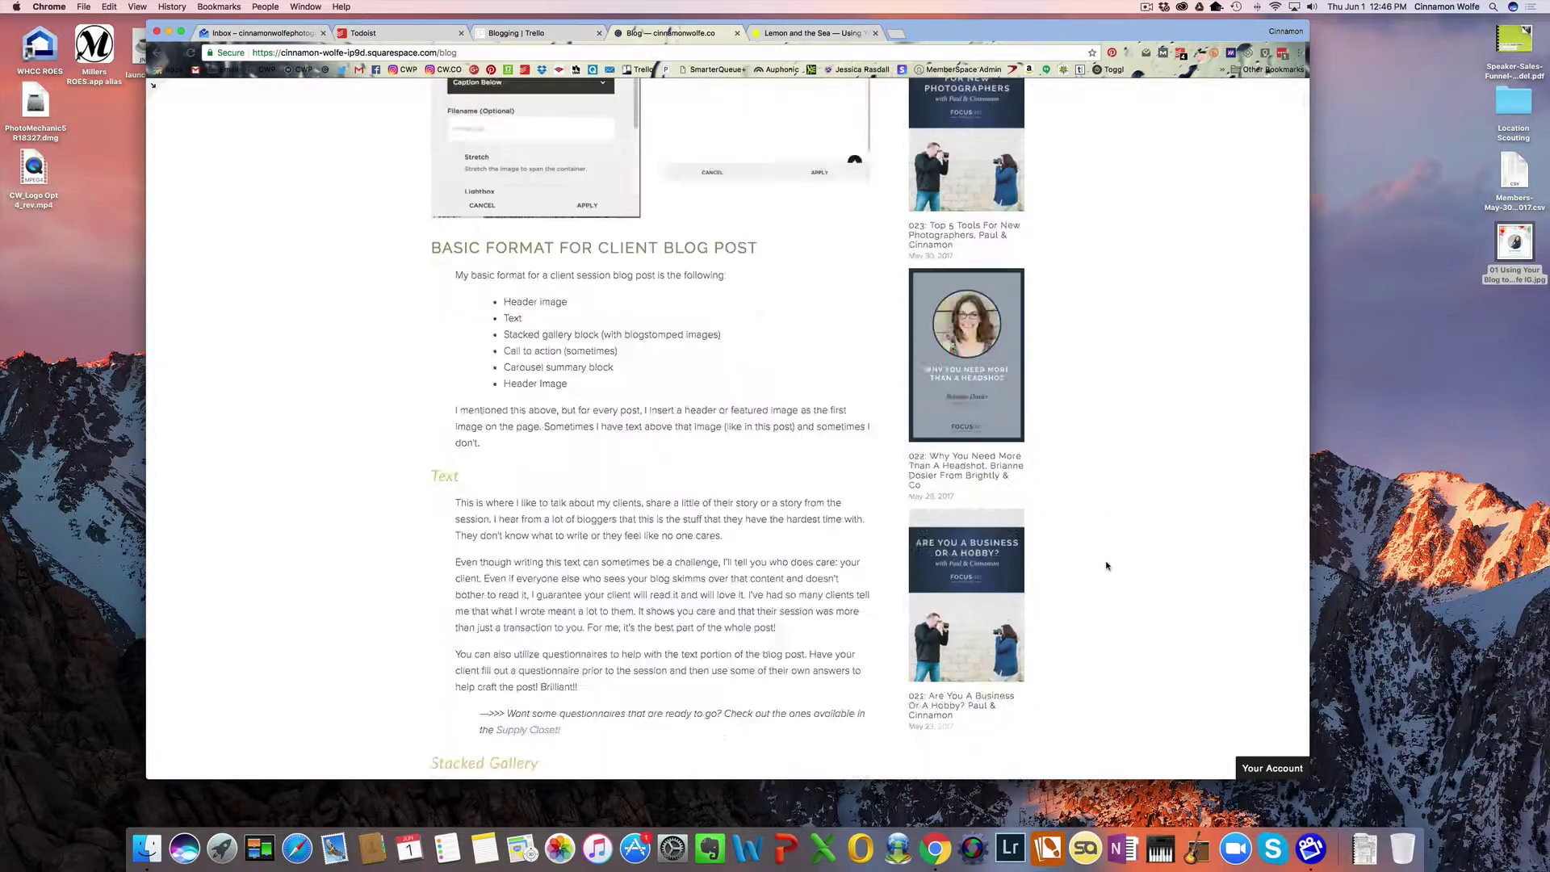
pyautogui.scroll(-20, 1106, 565)
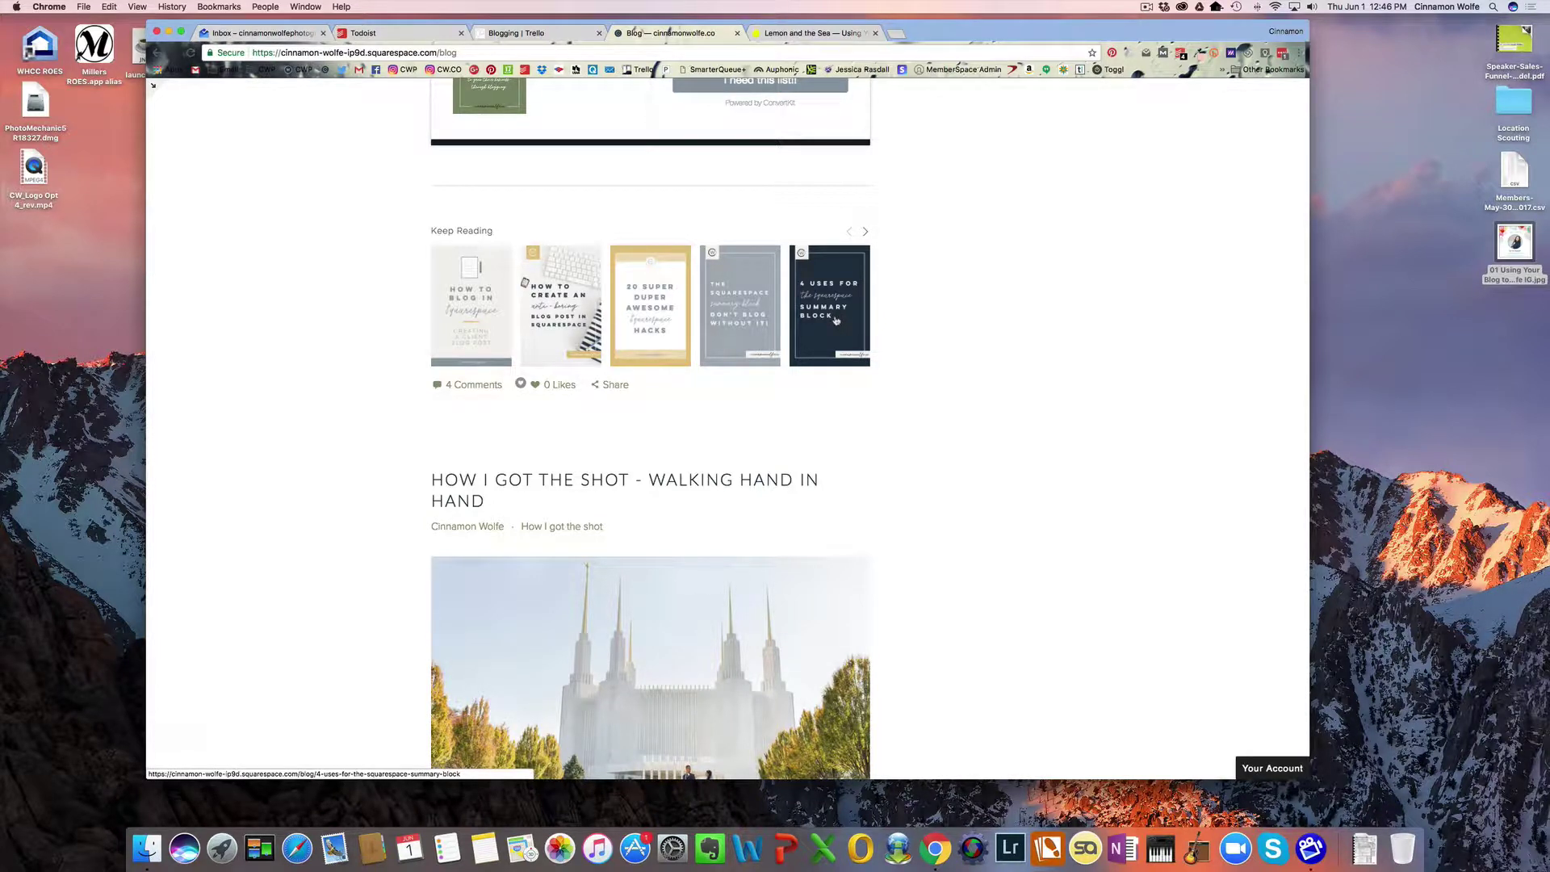
pyautogui.scroll(20, 836, 325)
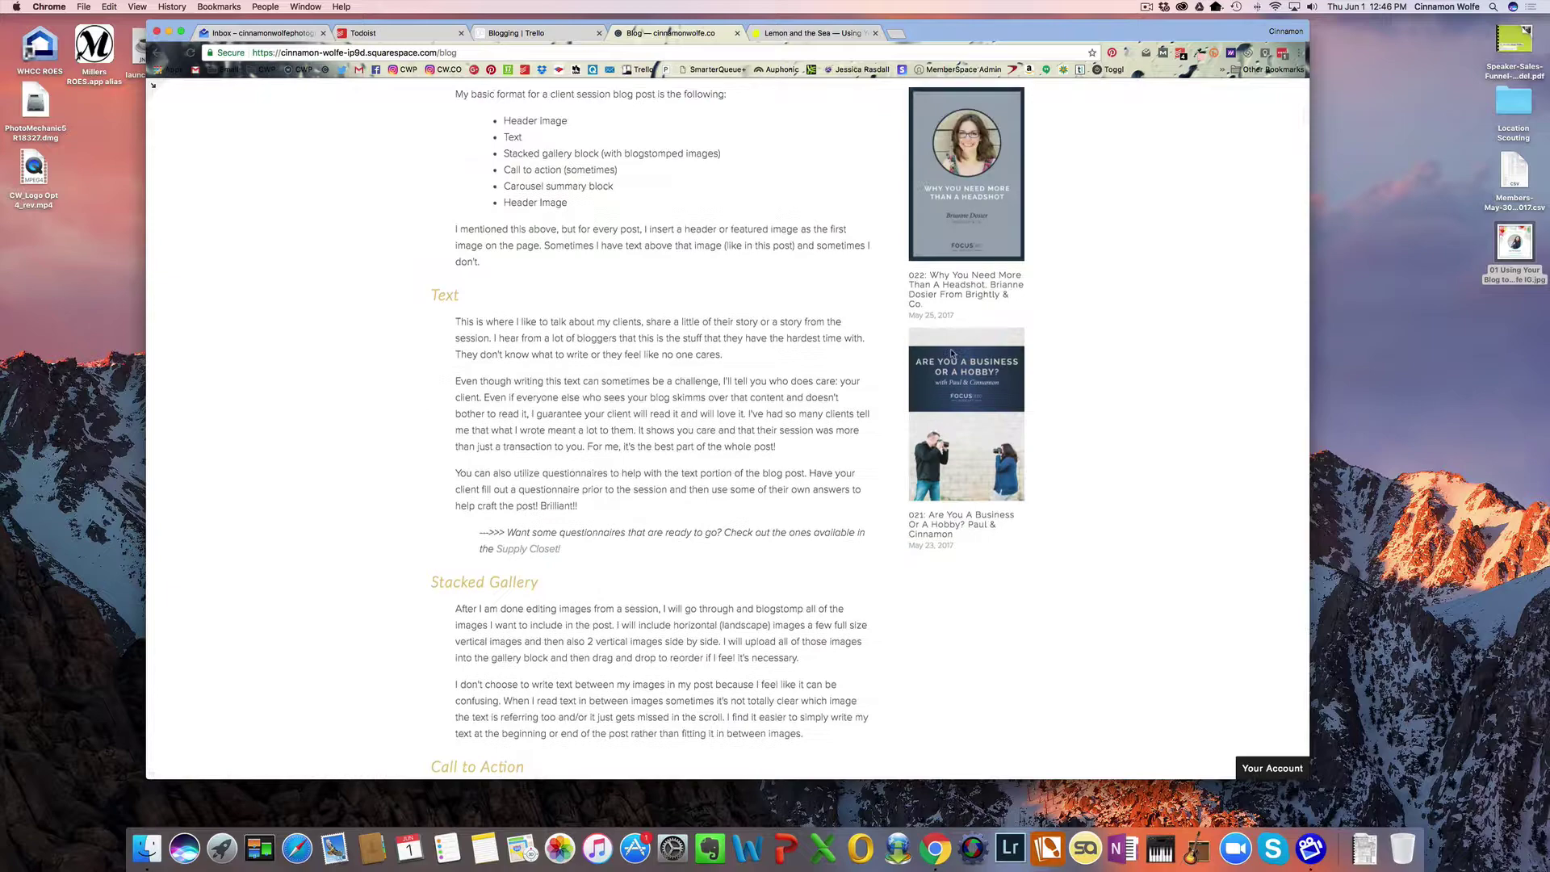
pyautogui.scroll(20, 954, 353)
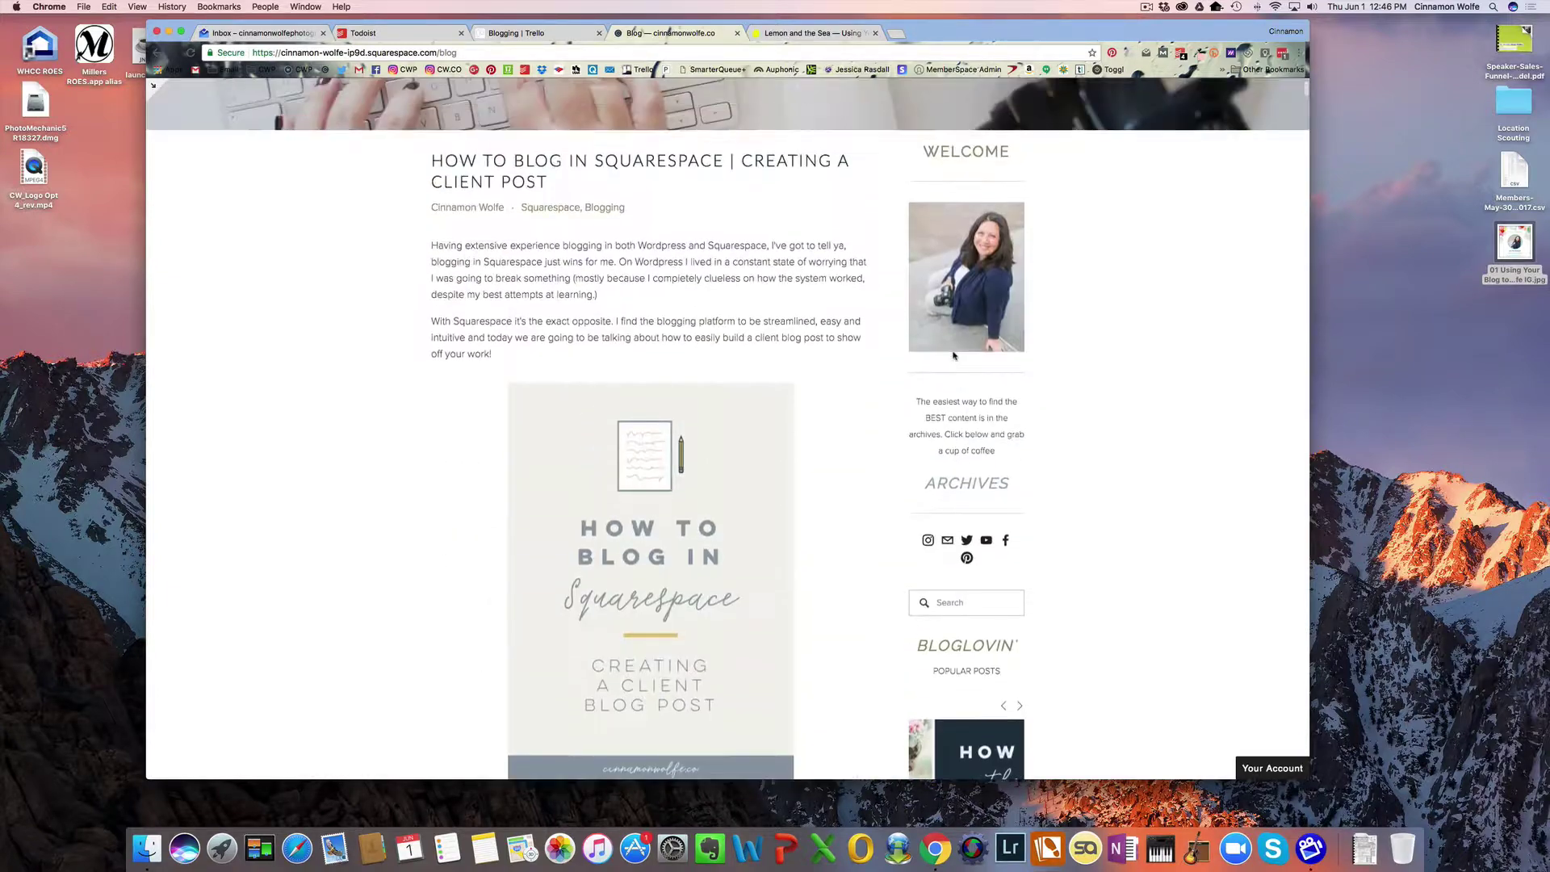